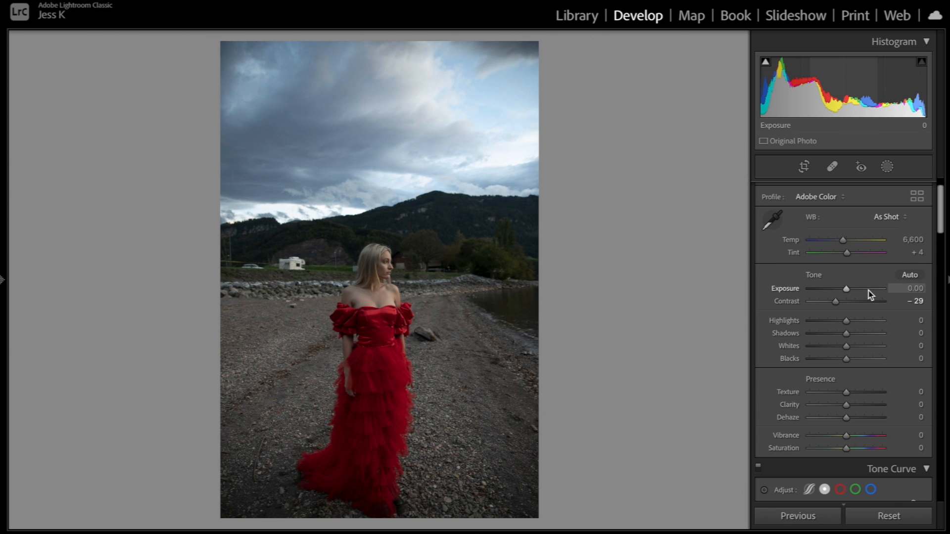
Set the photo's Exposure to +0.20 and Highlights to −47, and compare the result with the unedited version.
scroll(868, 290, up, 3)
scroll(868, 289, down, 1)
scroll(827, 315, down, 2)
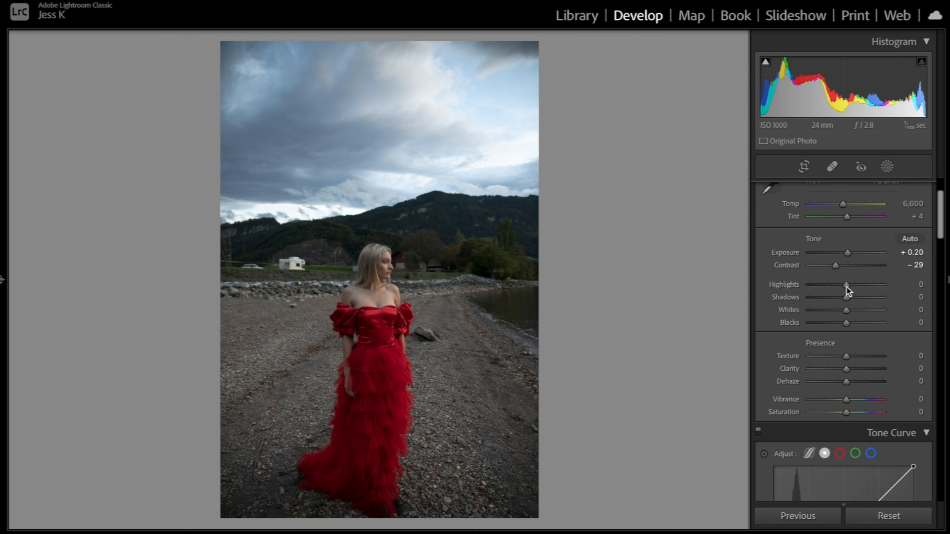
mouse_move(827, 287)
mouse_down()
mouse_move(892, 284)
mouse_move(808, 284)
mouse_move(830, 287)
mouse_up()
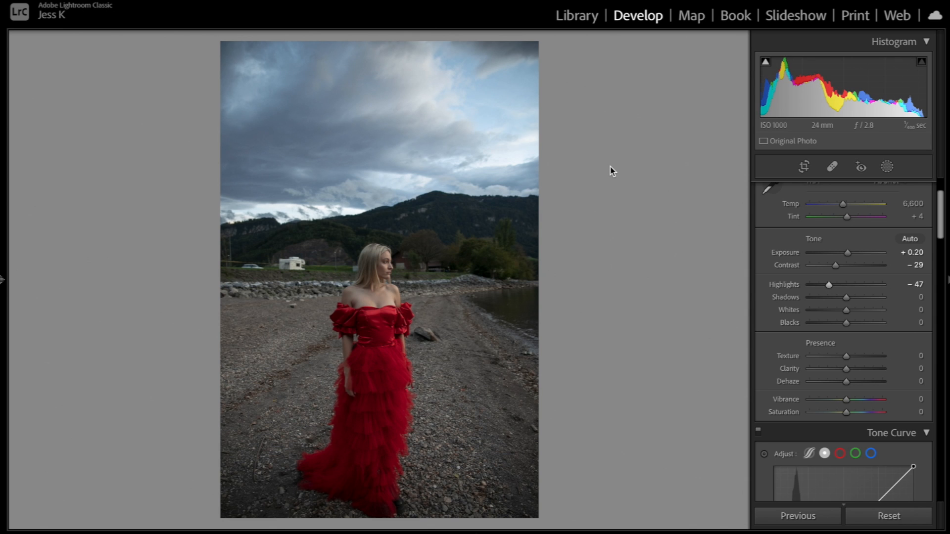
key(backslash)
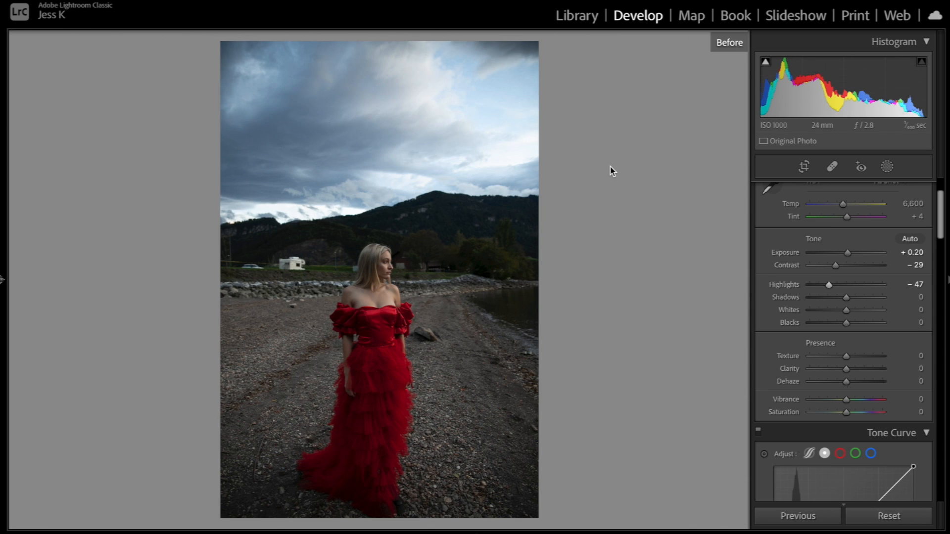
key(backslash)
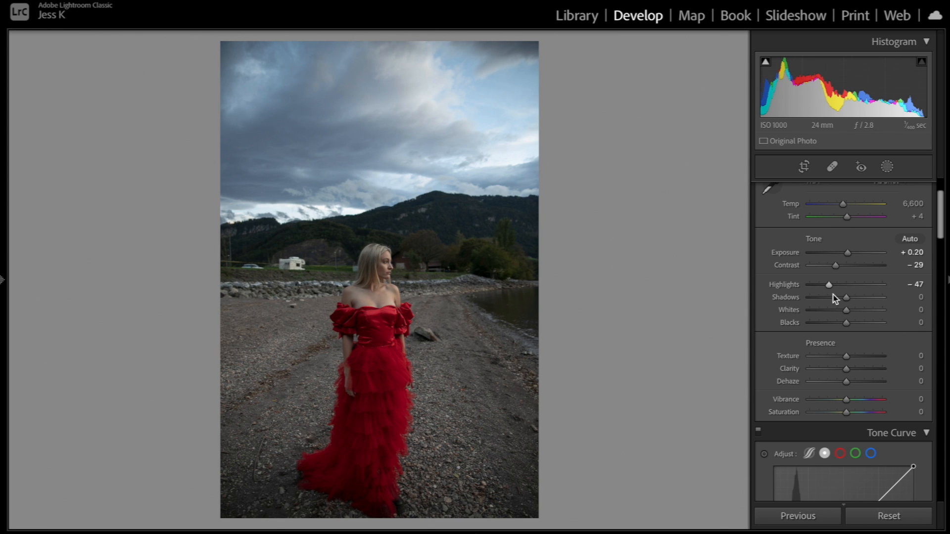
Set Shadows to +12, Whites to −2 and Blacks to +29, and compare with the unedited photo.
mouse_move(846, 310)
mouse_down()
mouse_move(874, 299)
mouse_move(849, 298)
mouse_move(856, 323)
mouse_move(840, 324)
mouse_move(857, 324)
mouse_up()
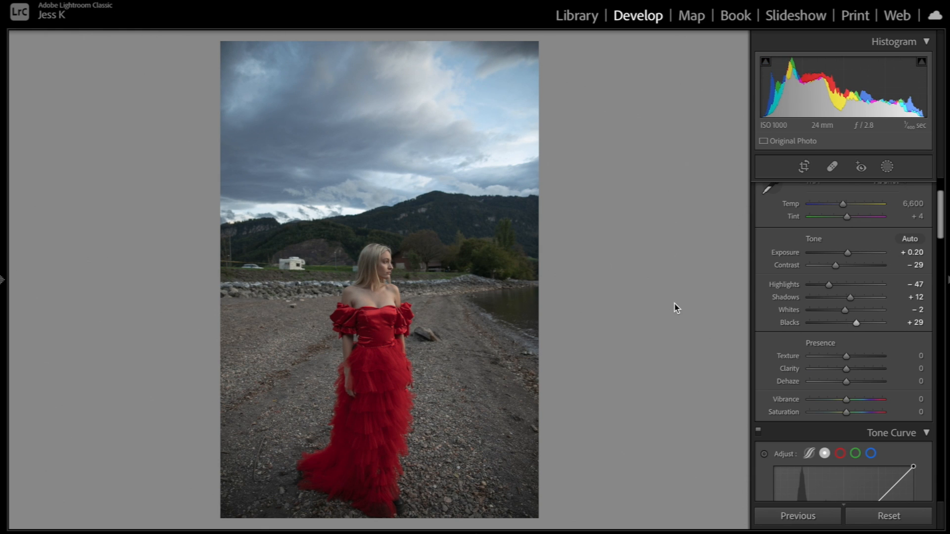
key(backslash)
key(backslash)
key(backslash)
key(backslash)
key(backslash)
key(backslash)
Set the Clarity of the whole photo to +10.
scroll(836, 306, down, 1)
drag(846, 329, 851, 328)
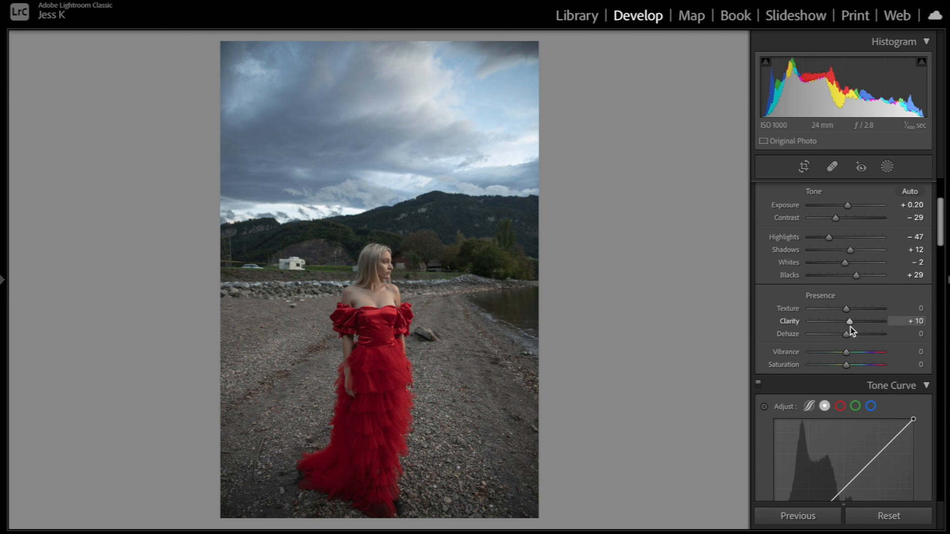
Lower the red luminance in HSL to −58, keeping orange at 0, and compare with the unedited photo.
scroll(851, 327, down, 3)
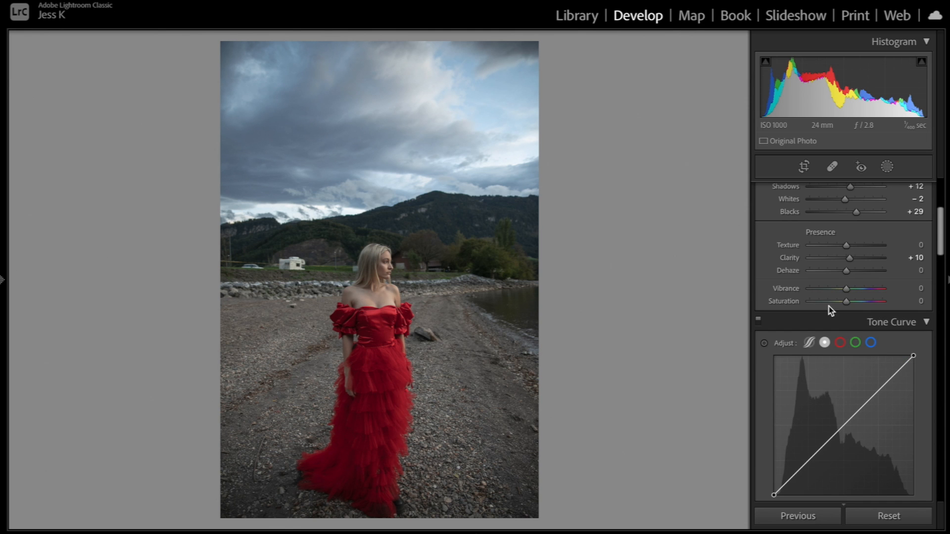
scroll(807, 336, down, 10)
scroll(808, 339, down, 10)
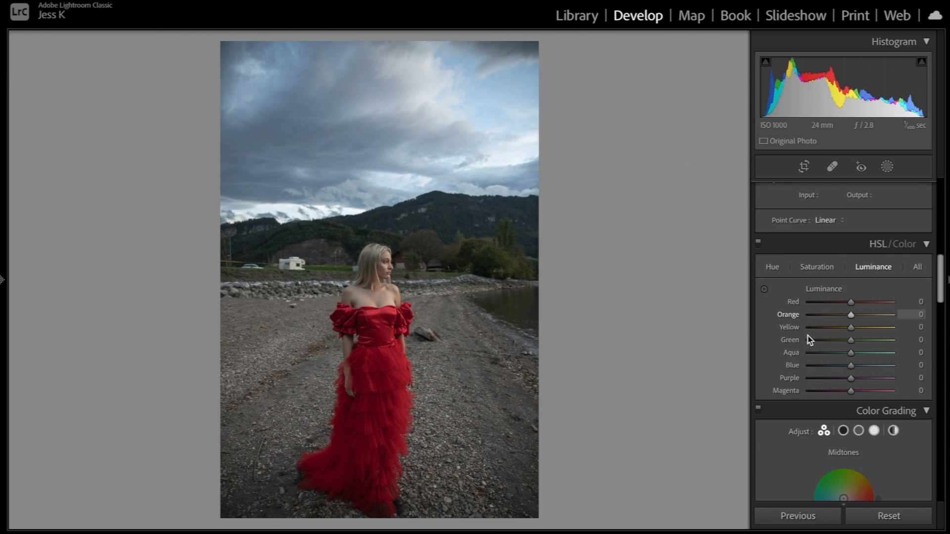
scroll(808, 336, up, 2)
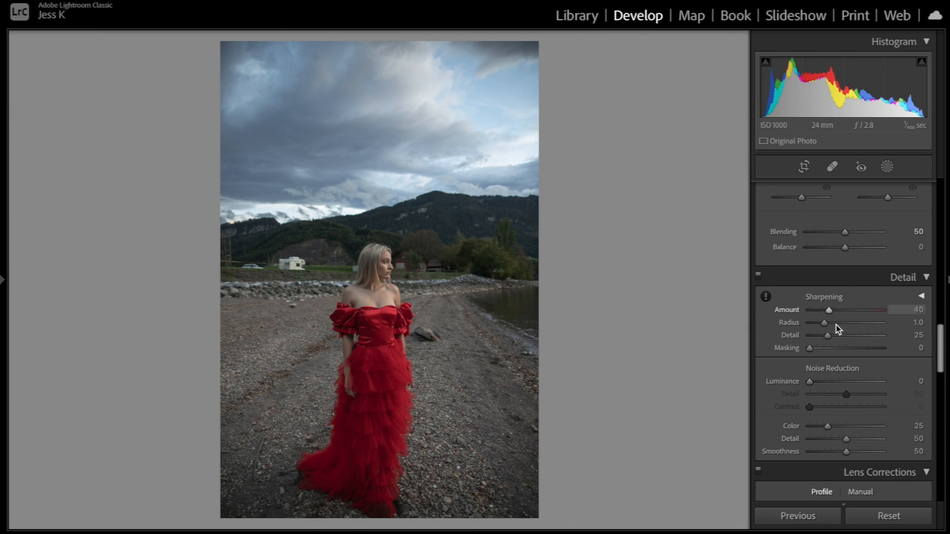
scroll(836, 325, up, 6)
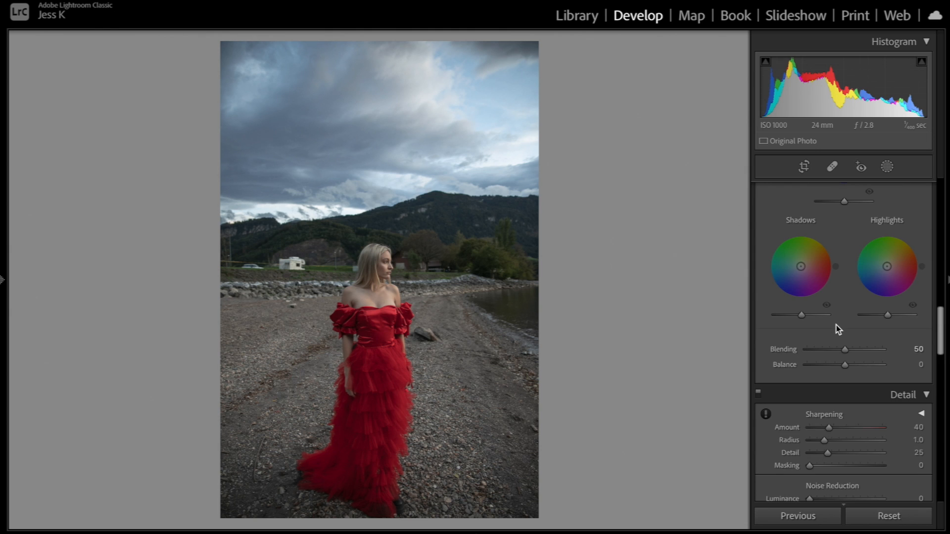
scroll(836, 325, up, 2)
scroll(832, 300, up, 1)
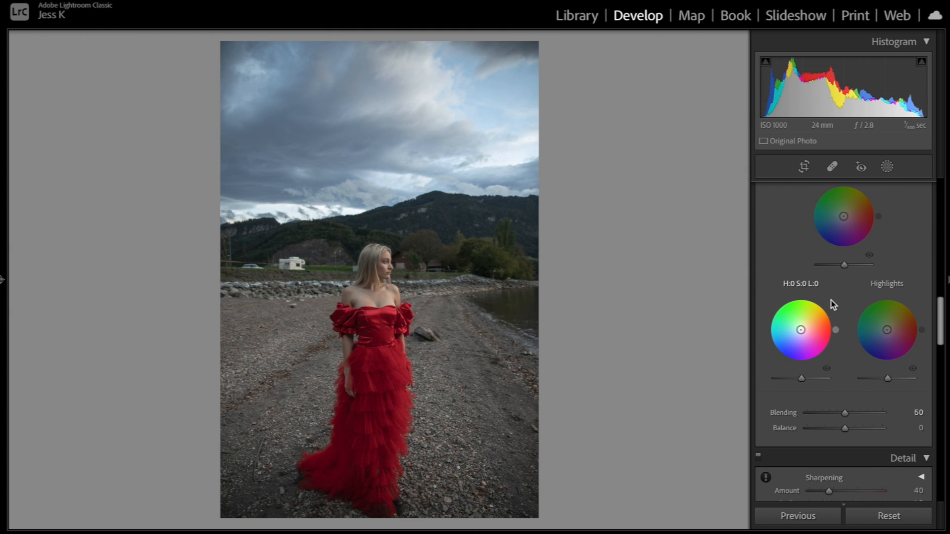
scroll(836, 297, up, 12)
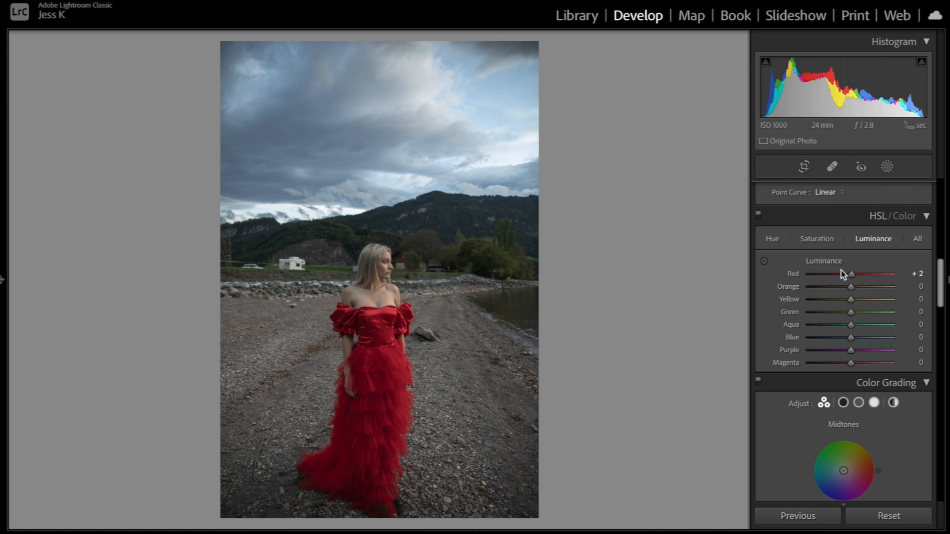
drag(848, 277, 827, 279)
key(backslash)
key(backslash)
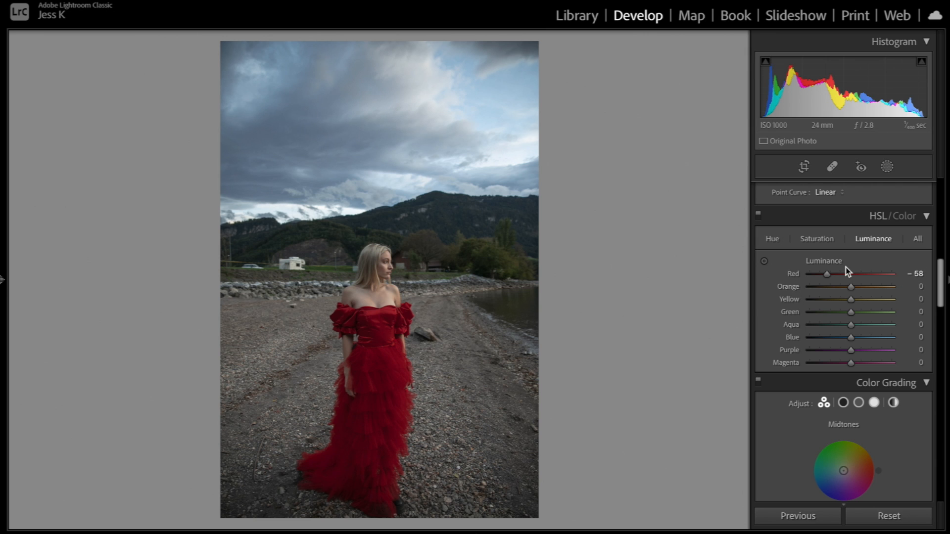
scroll(832, 252, down, 1)
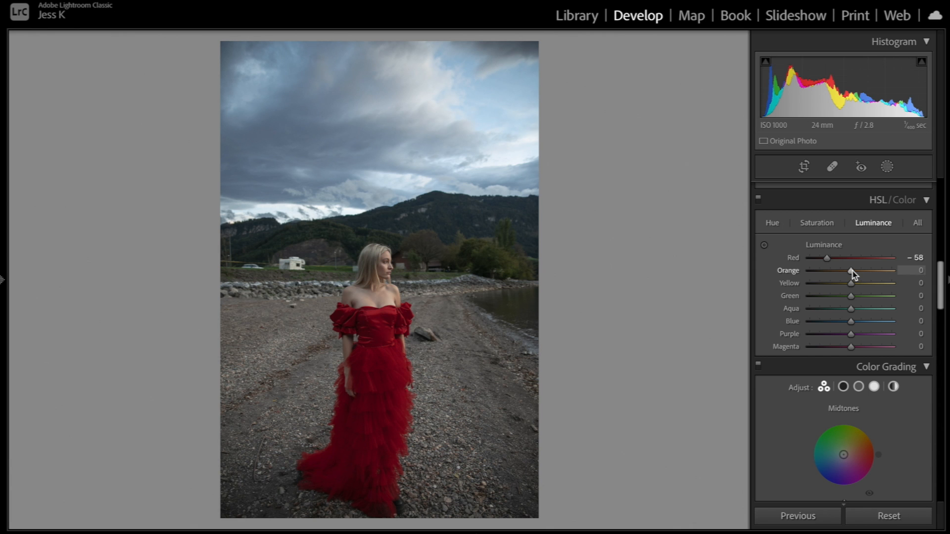
mouse_move(852, 271)
mouse_down()
mouse_move(825, 272)
mouse_move(851, 272)
mouse_up()
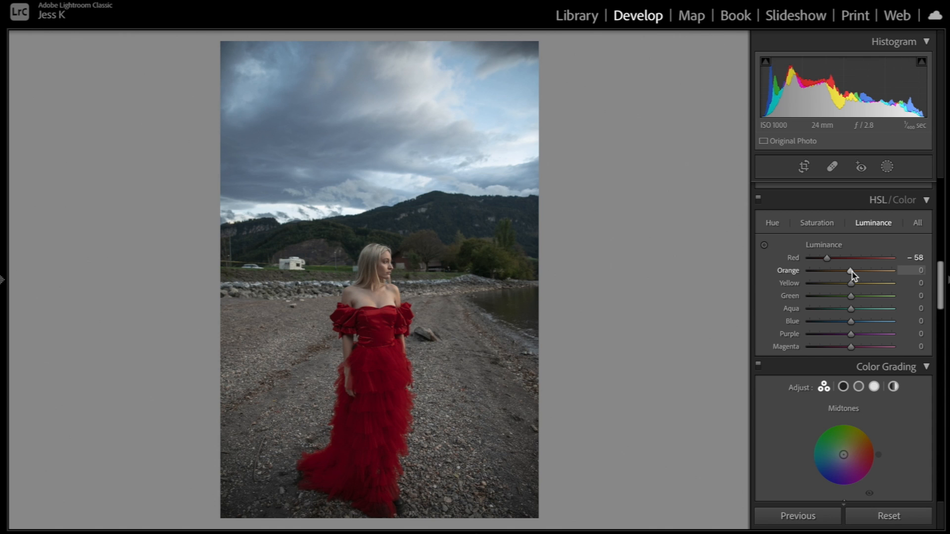
Set the red saturation in HSL to +30 to enrich the dress colour.
click(816, 224)
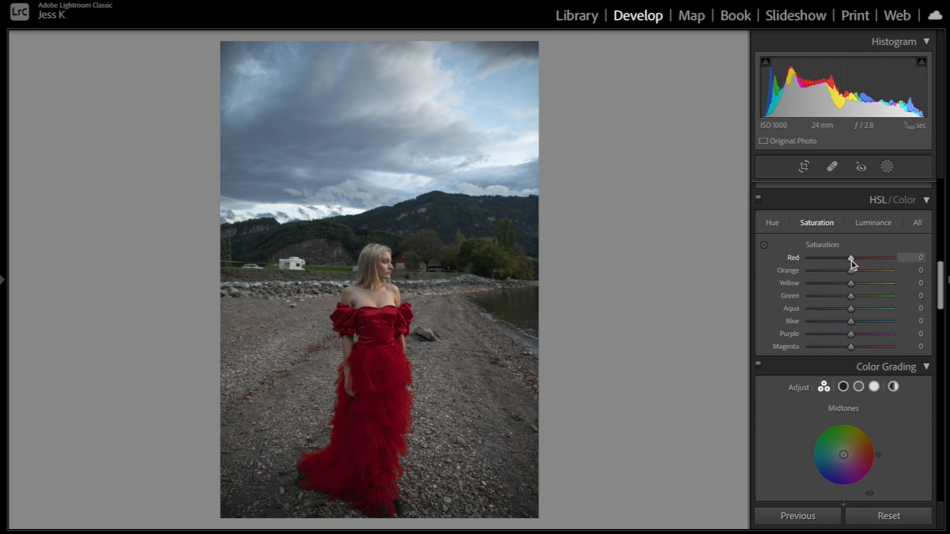
drag(851, 258, 883, 261)
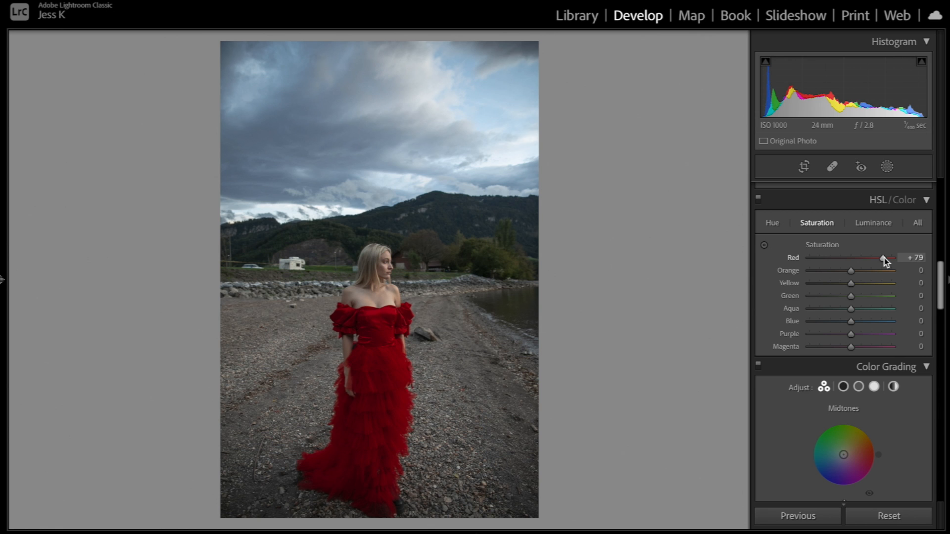
drag(883, 258, 863, 261)
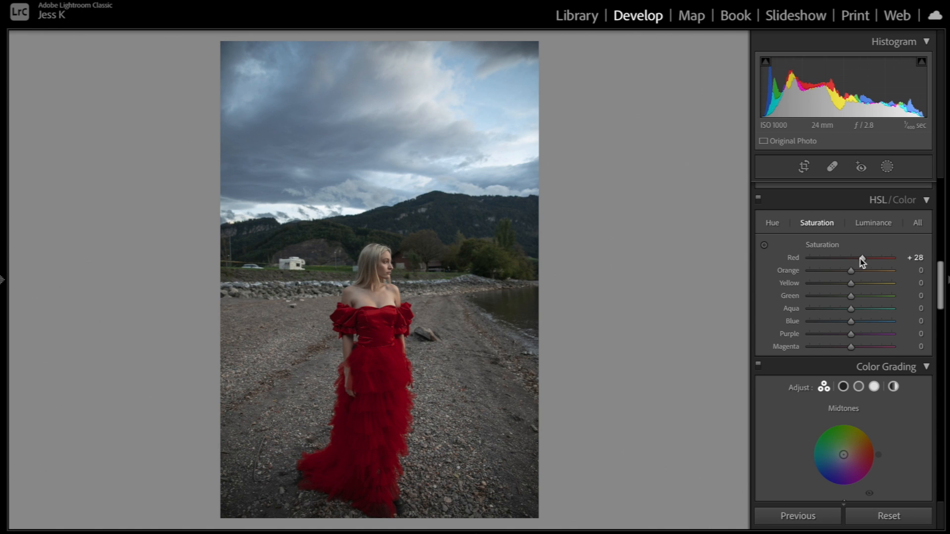
mouse_move(862, 260)
mouse_down()
mouse_move(886, 258)
mouse_move(863, 261)
mouse_up()
drag(863, 261, 863, 262)
Set the HSL saturation to +38 for green, +15 for blue and +30 for aqua, keeping yellow at 0.
mouse_move(854, 296)
mouse_down()
mouse_move(887, 298)
mouse_move(864, 298)
mouse_move(894, 284)
mouse_move(793, 286)
mouse_move(852, 287)
mouse_up()
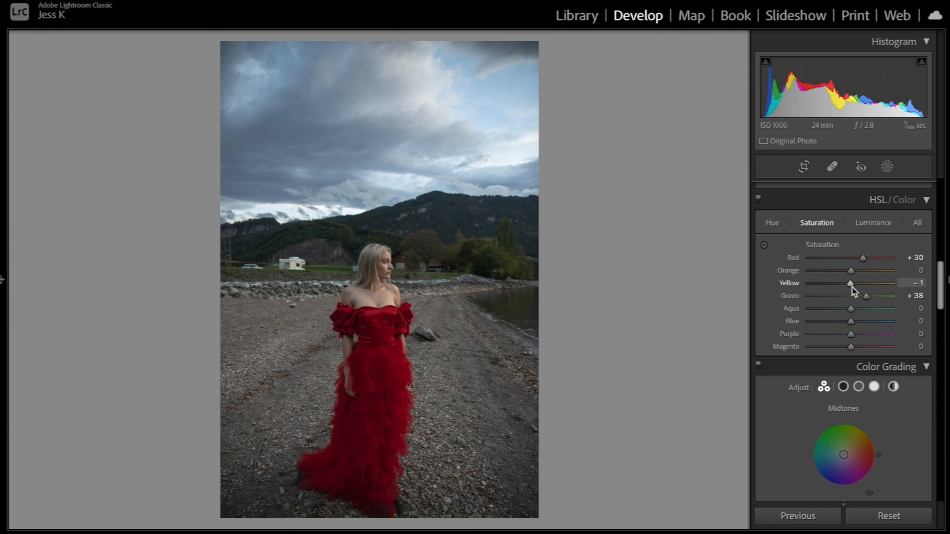
drag(852, 287, 853, 287)
mouse_move(850, 323)
mouse_down()
mouse_move(905, 325)
mouse_move(808, 322)
mouse_move(880, 322)
mouse_move(858, 324)
mouse_up()
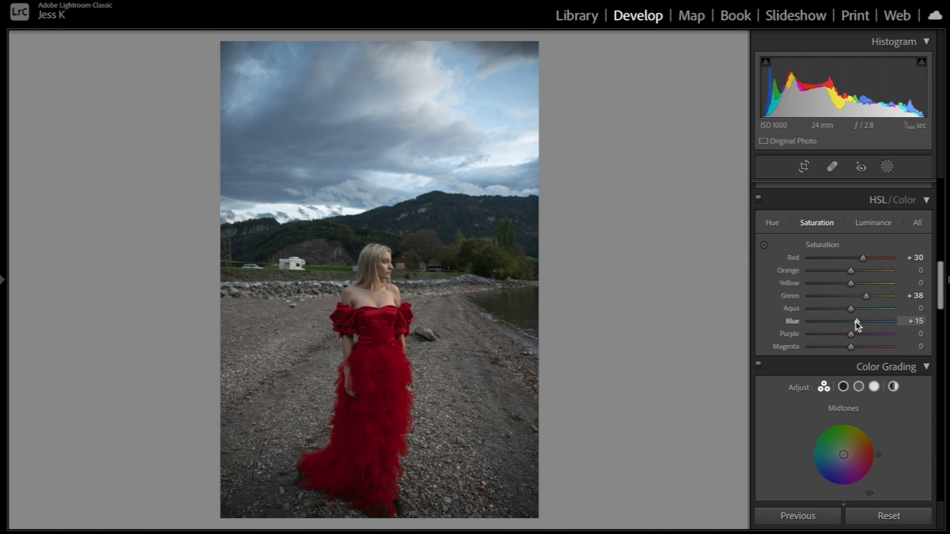
drag(851, 309, 727, 314)
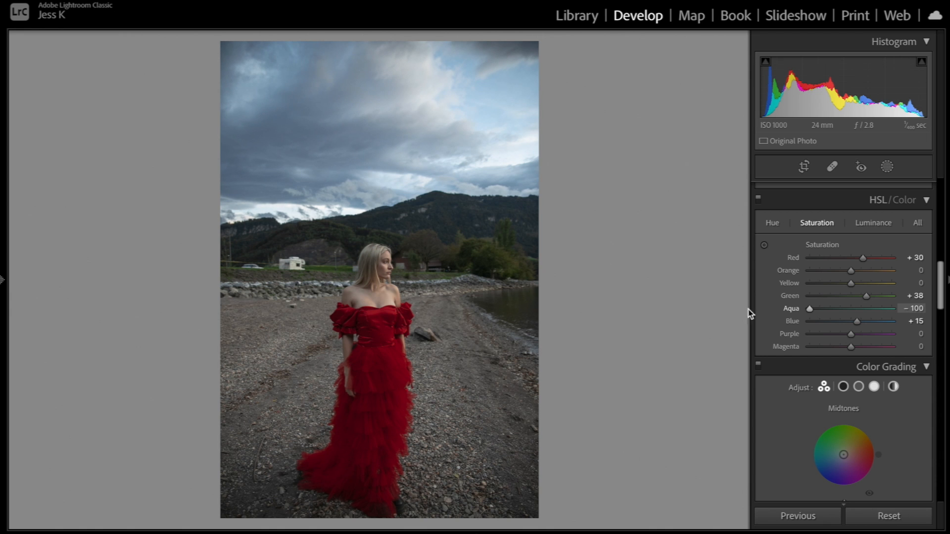
drag(811, 307, 929, 313)
drag(921, 308, 863, 312)
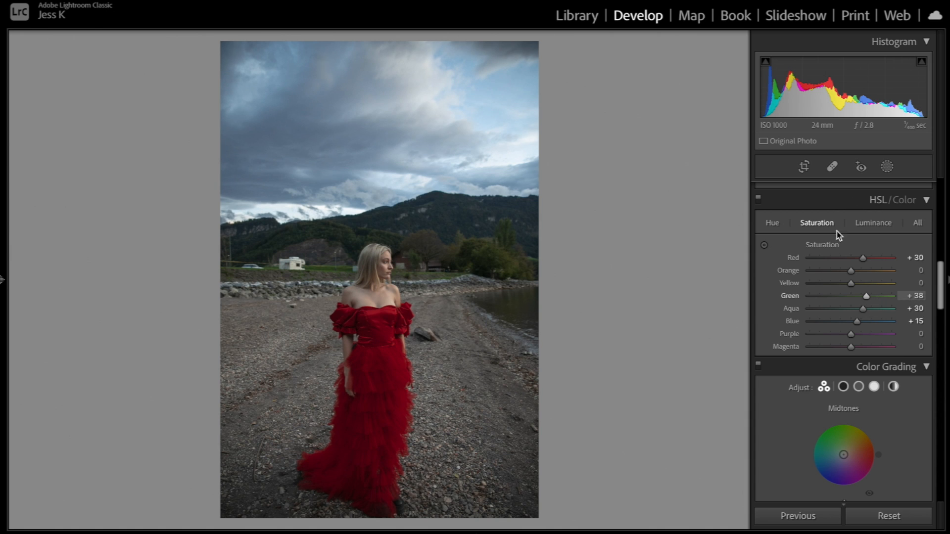
Raise the green luminance in HSL to brighten the greenery in the background.
click(865, 228)
drag(866, 298, 891, 298)
drag(828, 299, 881, 301)
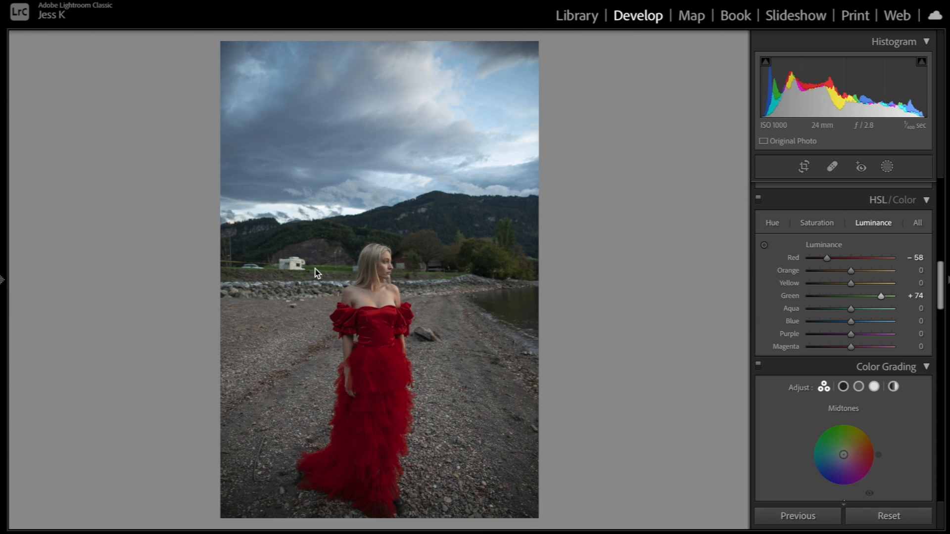
mouse_move(886, 297)
mouse_down()
mouse_move(897, 298)
mouse_move(804, 305)
mouse_move(870, 297)
mouse_up()
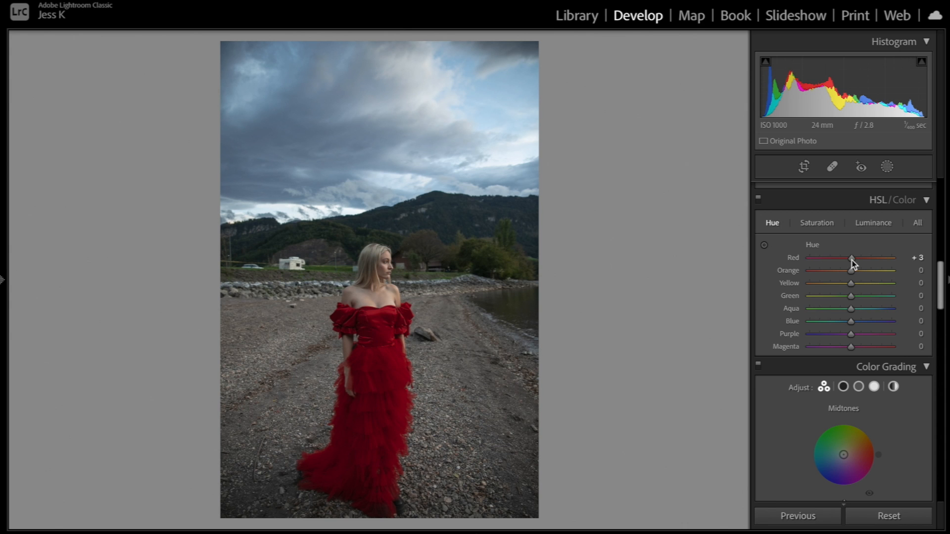
Set the HSL hue to −2 for red, −2 for orange, +3 for yellow and +37 for green.
mouse_move(852, 261)
mouse_down()
mouse_move(809, 262)
mouse_move(911, 268)
mouse_move(795, 262)
mouse_move(852, 260)
mouse_up()
mouse_move(853, 272)
mouse_down()
mouse_move(785, 272)
mouse_move(850, 275)
mouse_up()
drag(891, 290, 851, 289)
drag(851, 296, 785, 283)
drag(785, 283, 908, 307)
click(860, 296)
drag(861, 288, 865, 294)
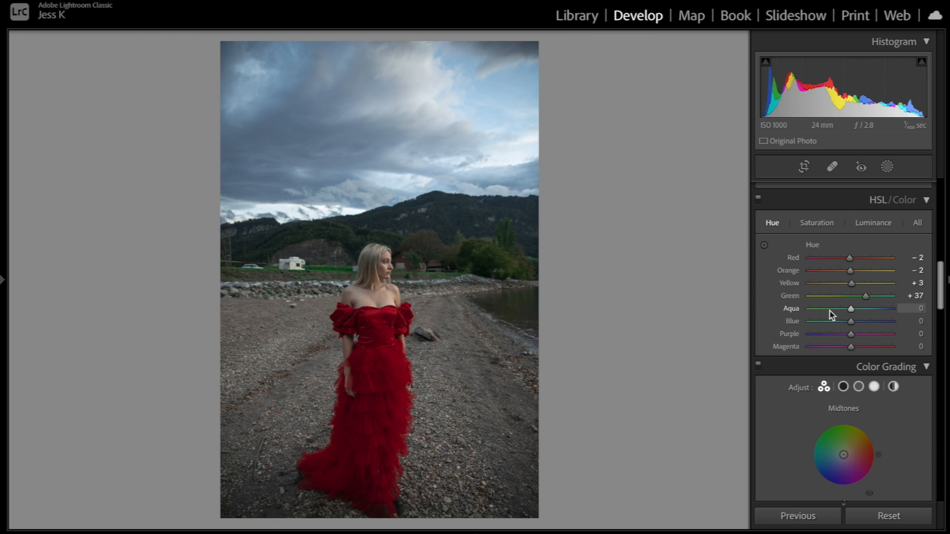
Set the aqua hue to −46, keep the blue hue at 0, and compare with the unedited photo.
click(853, 308)
drag(852, 309, 812, 313)
key(ctrl+z)
drag(877, 324, 829, 327)
click(879, 311)
drag(816, 310, 831, 313)
mouse_move(851, 322)
mouse_down()
mouse_move(807, 322)
mouse_move(900, 325)
mouse_move(816, 322)
mouse_move(865, 322)
mouse_move(844, 324)
mouse_move(853, 323)
mouse_up()
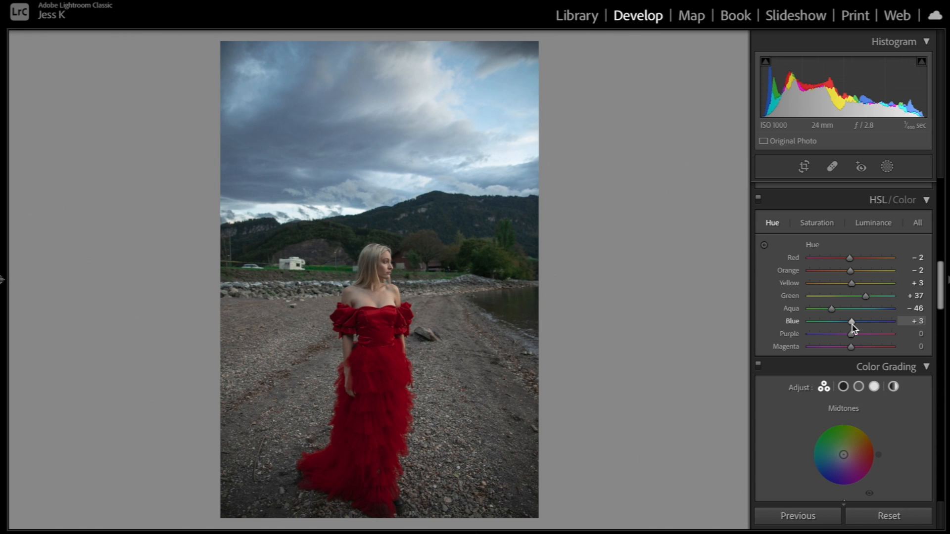
drag(853, 324, 851, 325)
key(backslash)
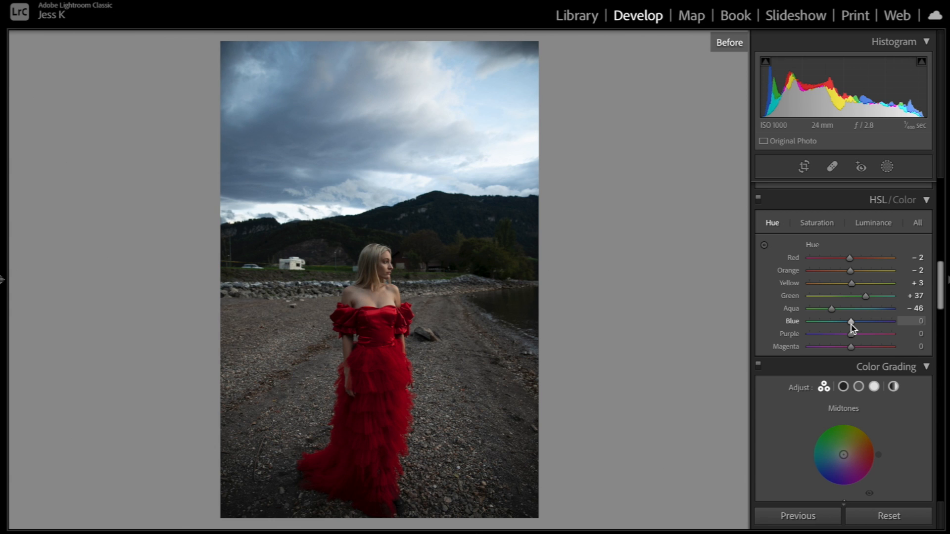
key(backslash)
key(backslash)
key(backslash)
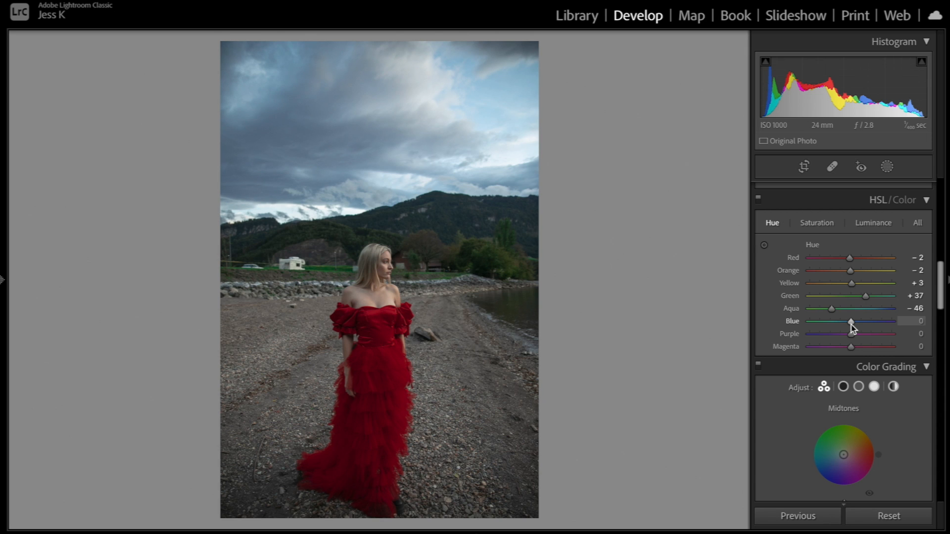
Set the photo's Exposure to +0.40 and Contrast to −20.
scroll(851, 324, up, 15)
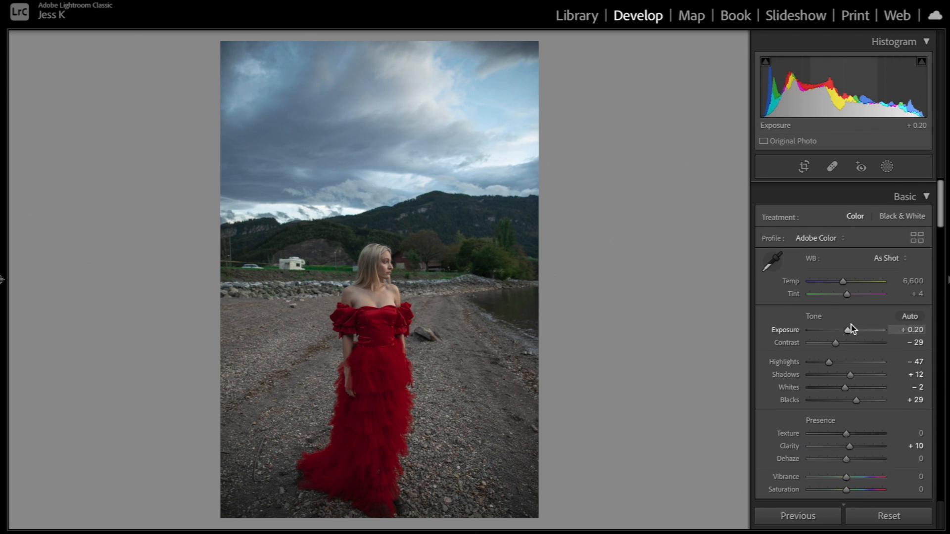
scroll(850, 332, down, 1)
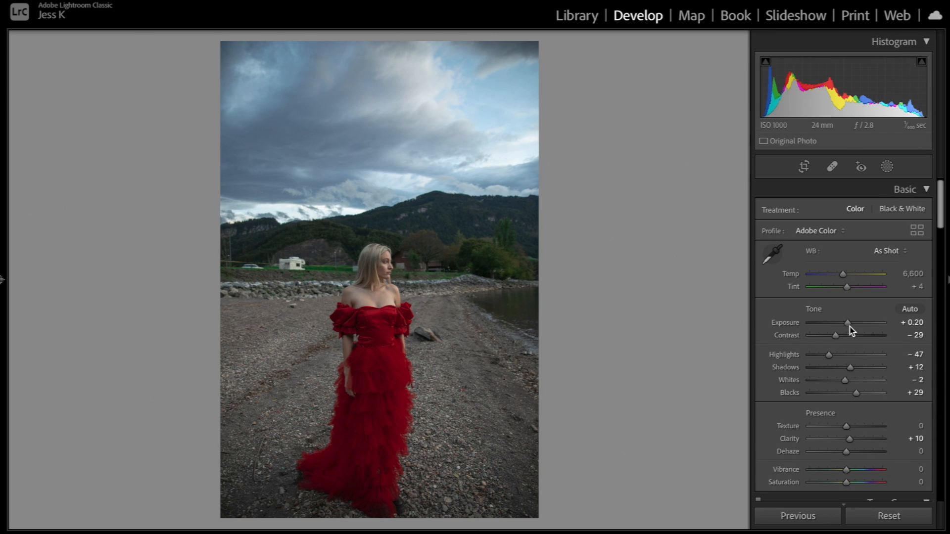
drag(849, 326, 851, 325)
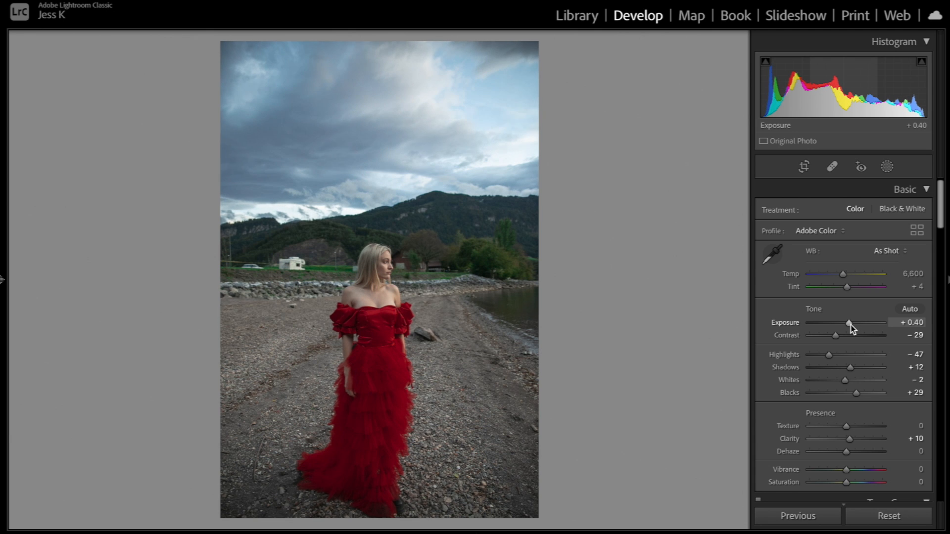
drag(838, 336, 842, 337)
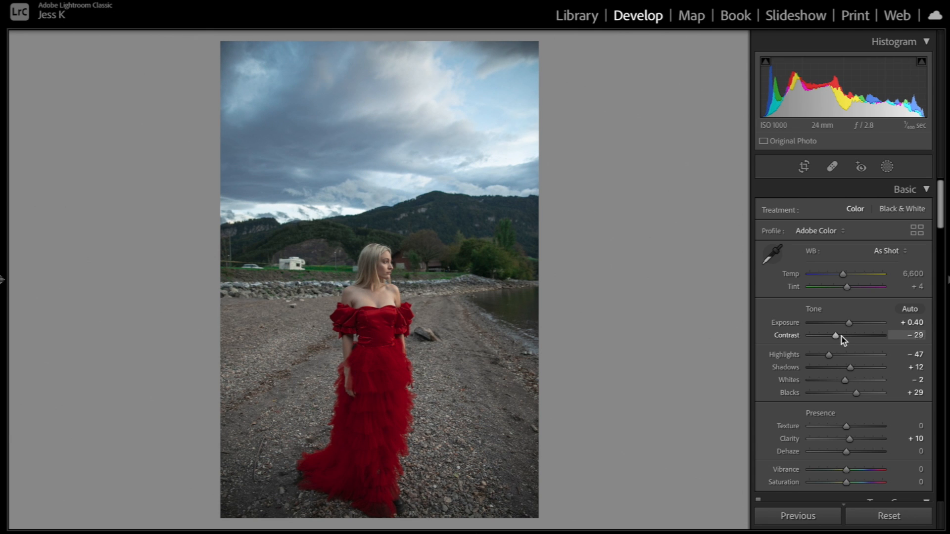
Enable the lens profile corrections, toggling them off and on to compare their effect on the photo.
scroll(842, 337, down, 10)
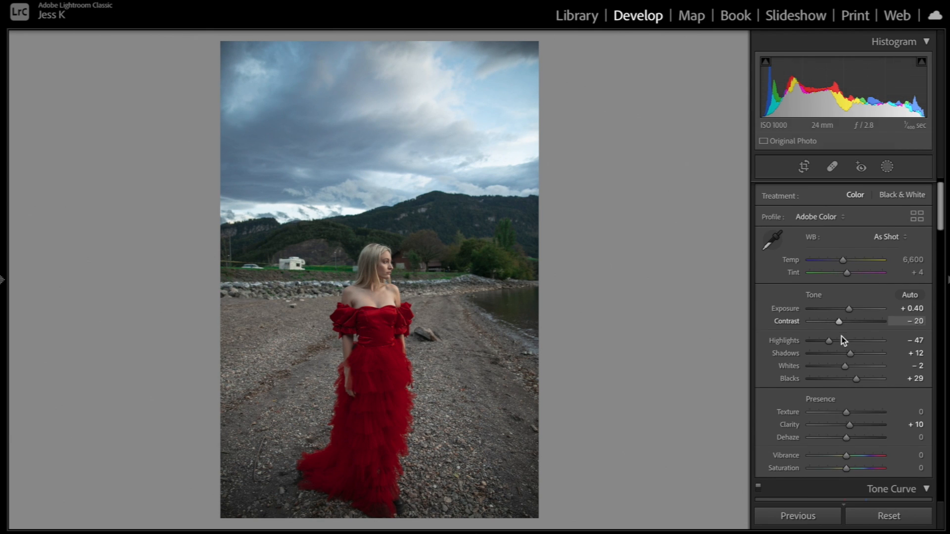
scroll(842, 336, down, 15)
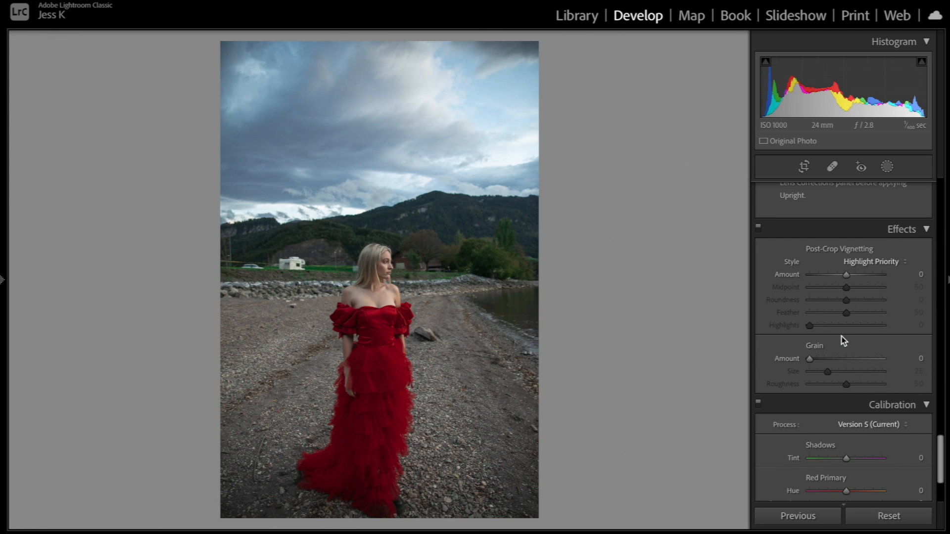
scroll(844, 340, down, 4)
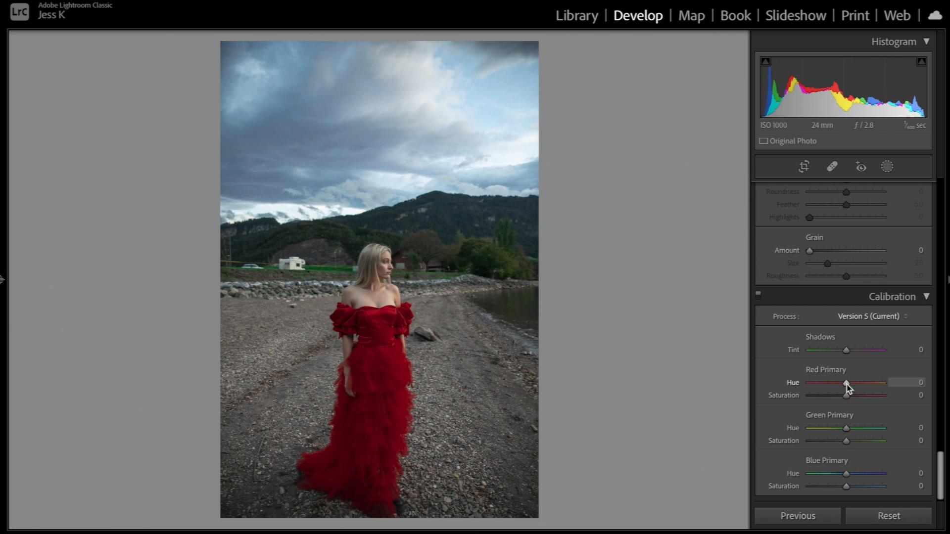
scroll(875, 305, up, 10)
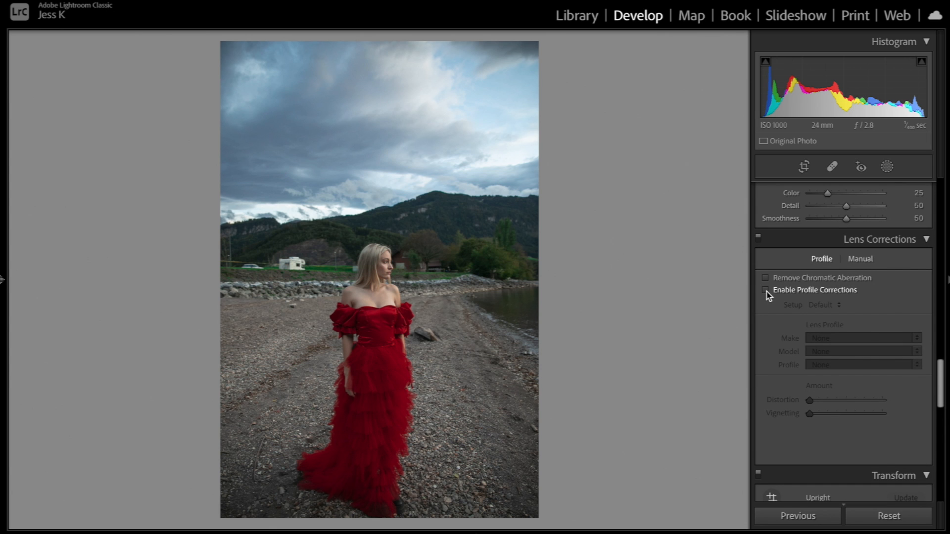
click(766, 290)
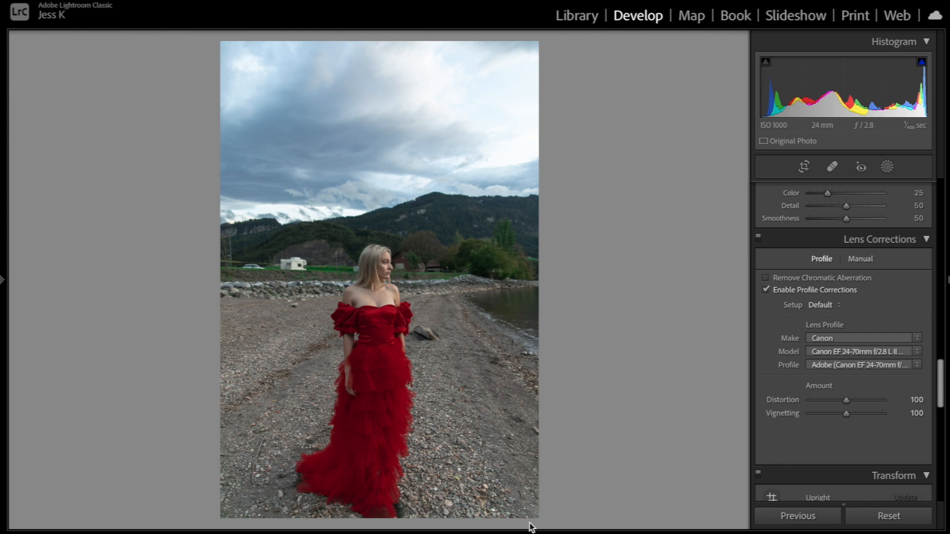
click(767, 290)
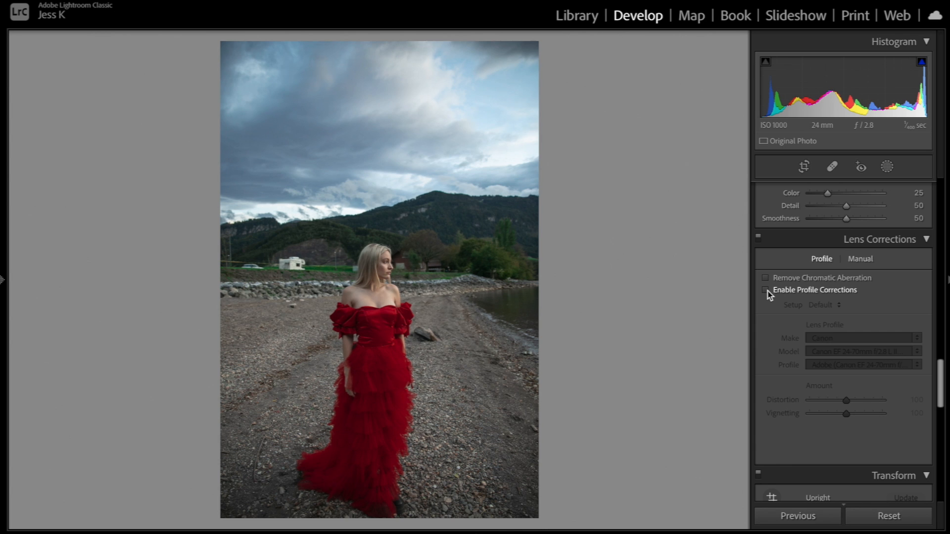
click(766, 290)
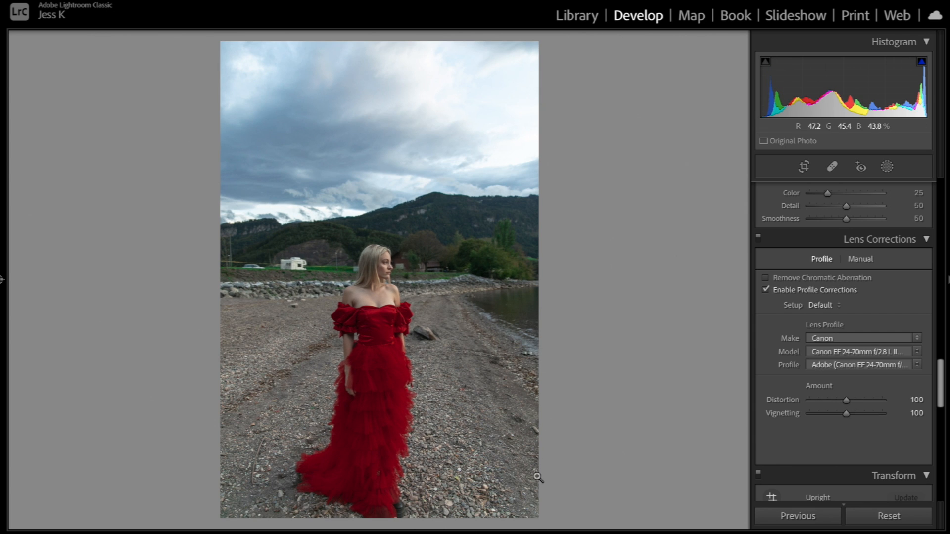
click(764, 291)
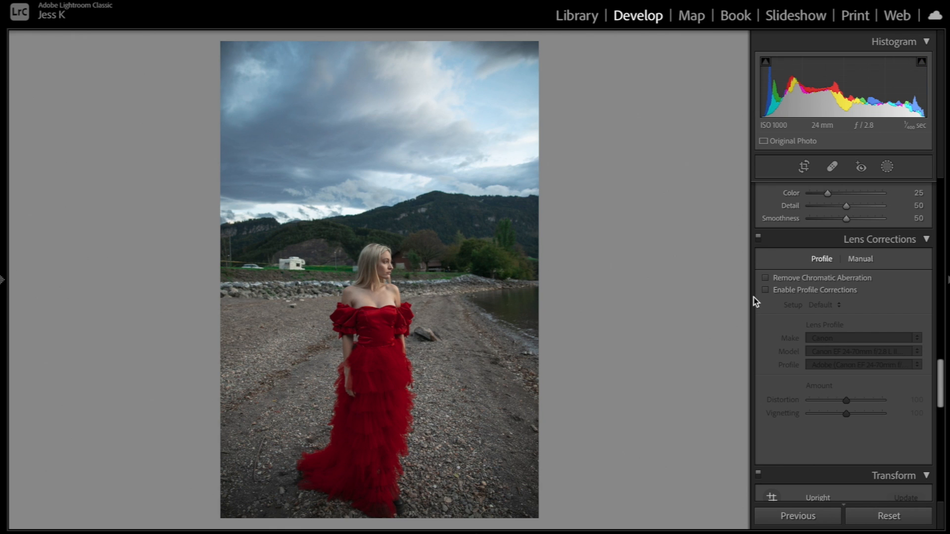
click(765, 292)
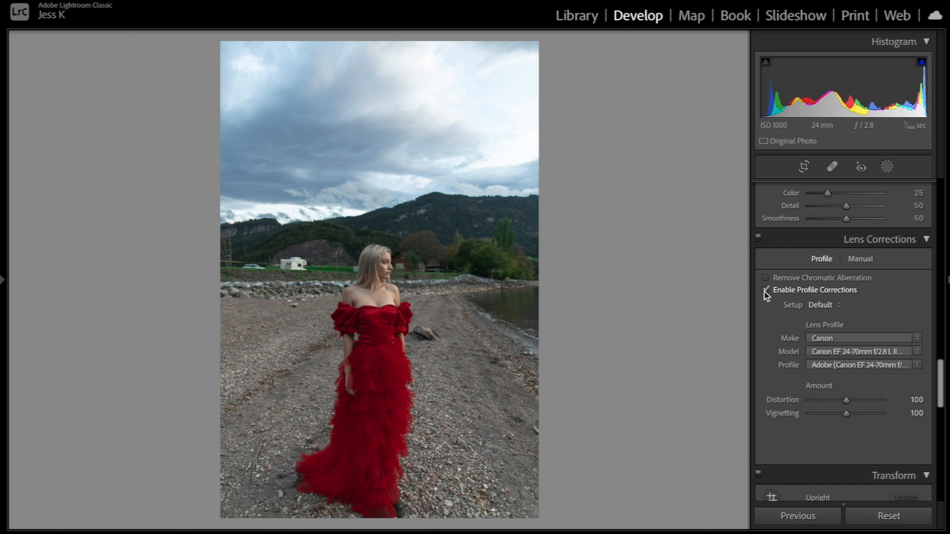
Set the Calibration Red Primary to hue +9 and saturation +5, and the Green Primary hue to +11.
scroll(794, 325, down, 4)
scroll(797, 322, down, 12)
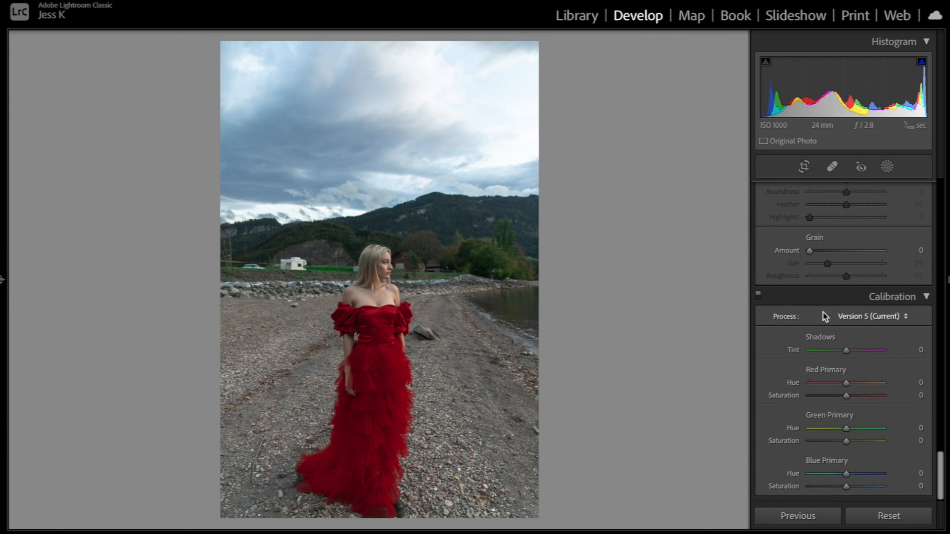
mouse_move(838, 382)
mouse_down()
mouse_move(823, 389)
mouse_move(874, 389)
mouse_move(841, 389)
mouse_up()
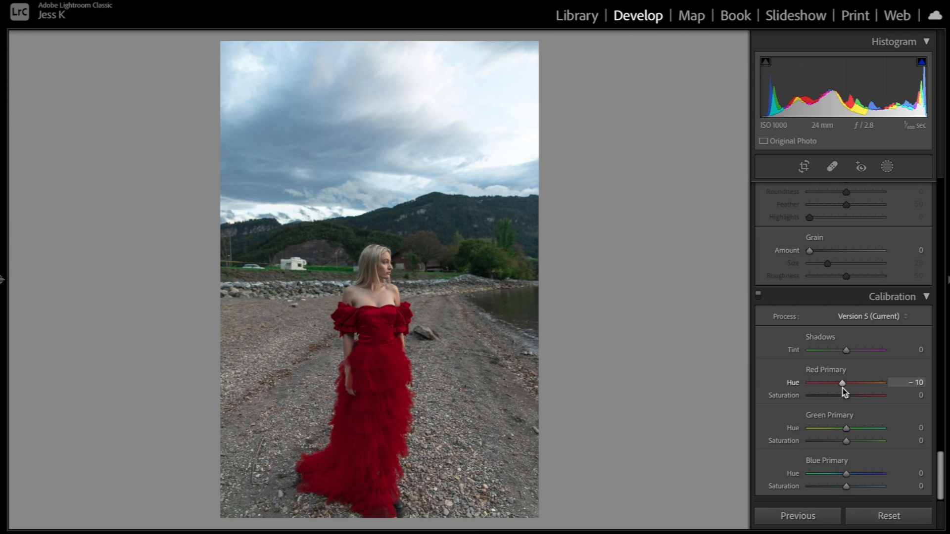
click(867, 398)
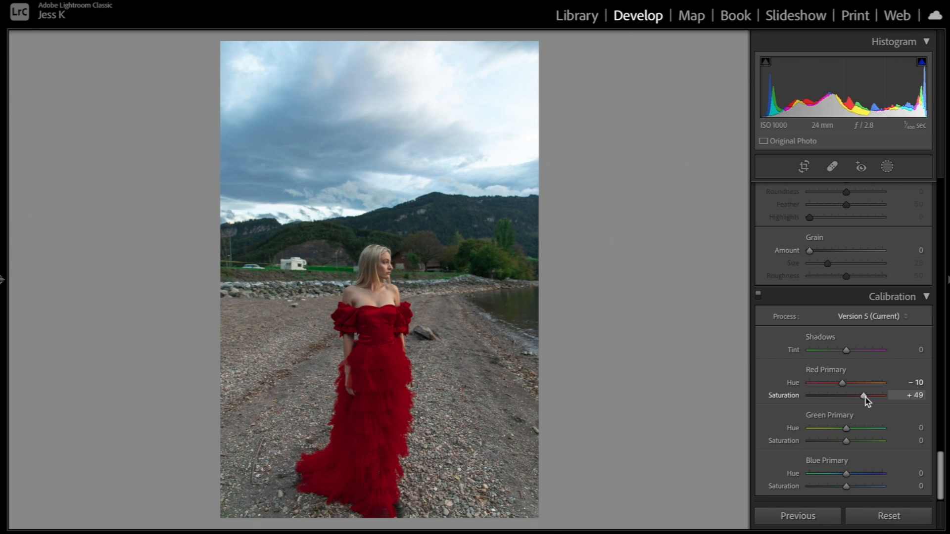
mouse_move(864, 398)
mouse_down()
mouse_move(816, 398)
mouse_move(850, 402)
mouse_up()
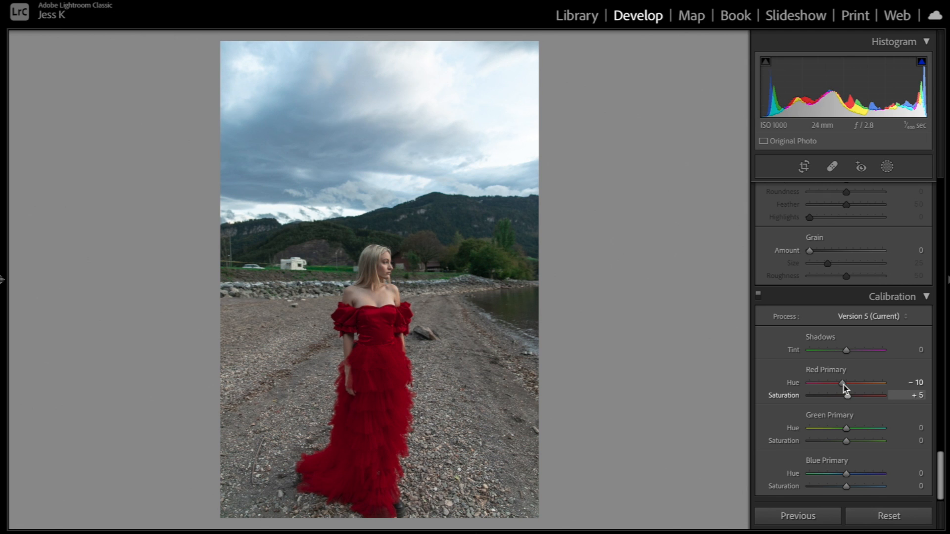
drag(843, 384, 855, 385)
drag(847, 382, 849, 384)
key(backslash)
key(backslash)
scroll(848, 394, down, 1)
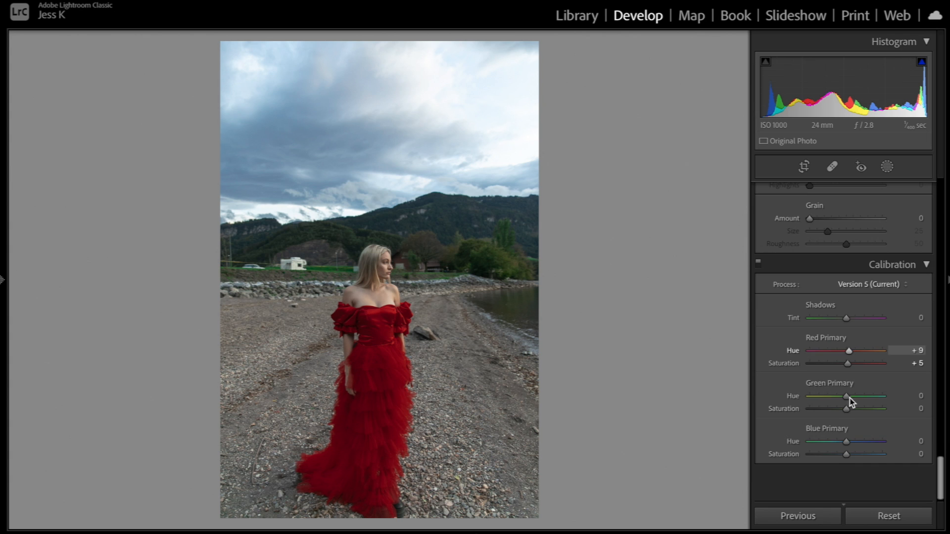
scroll(848, 399, up, 1)
mouse_move(847, 432)
mouse_down()
mouse_move(860, 430)
mouse_move(825, 431)
mouse_move(850, 431)
mouse_up()
Set the Calibration Blue Primary hue to −13, compare with the unedited photo, and fine-tune the blue saturation near 0.
mouse_move(844, 475)
mouse_down()
mouse_move(856, 475)
mouse_move(826, 476)
mouse_up()
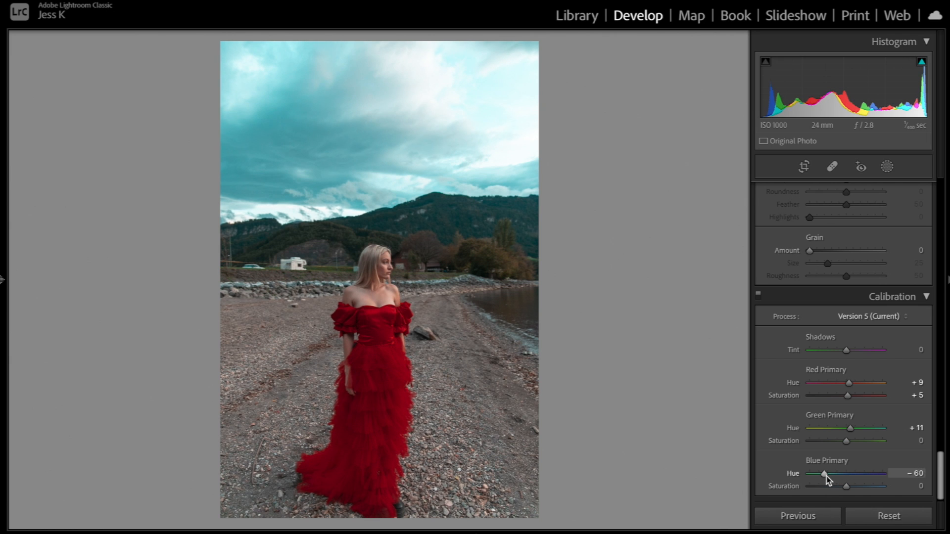
mouse_move(825, 475)
mouse_down()
mouse_move(812, 474)
mouse_move(831, 478)
mouse_up()
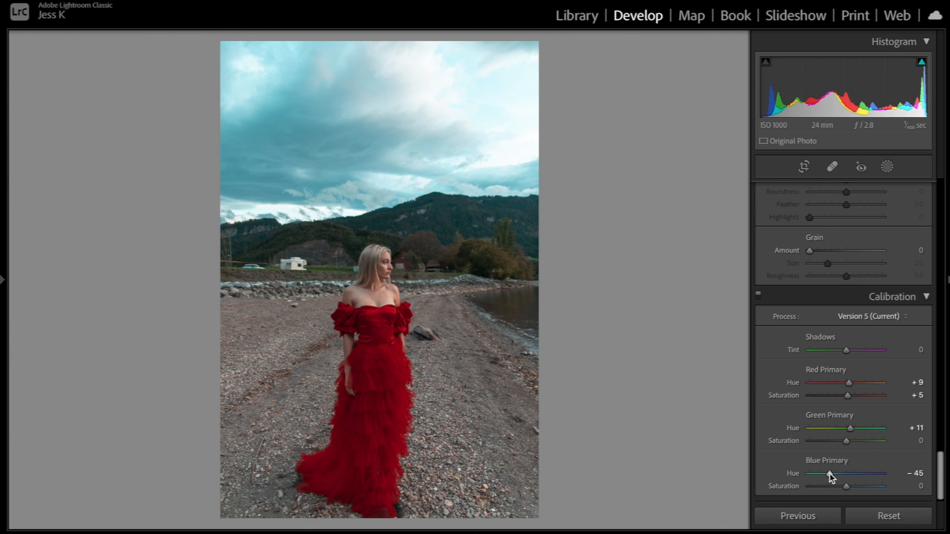
mouse_move(832, 474)
mouse_down()
mouse_move(860, 474)
mouse_move(822, 478)
mouse_up()
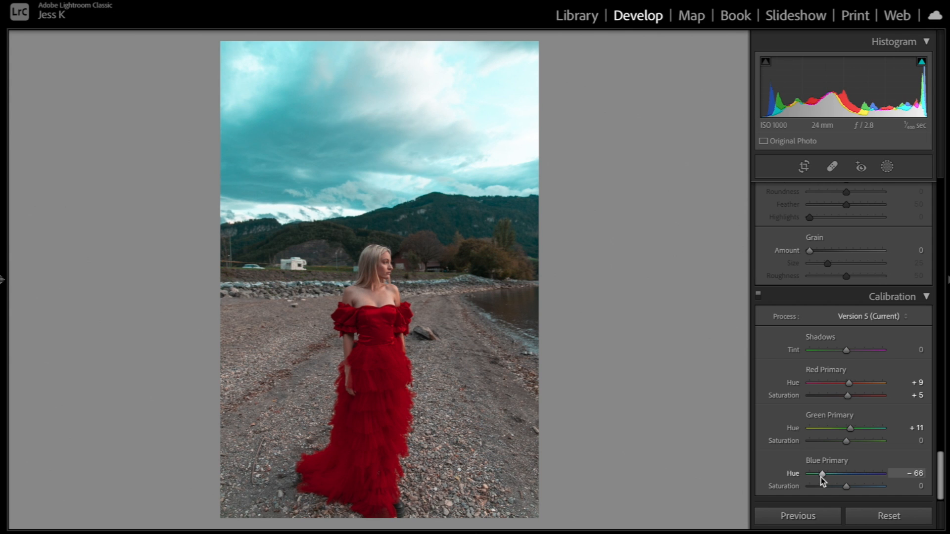
drag(824, 476, 848, 476)
click(838, 475)
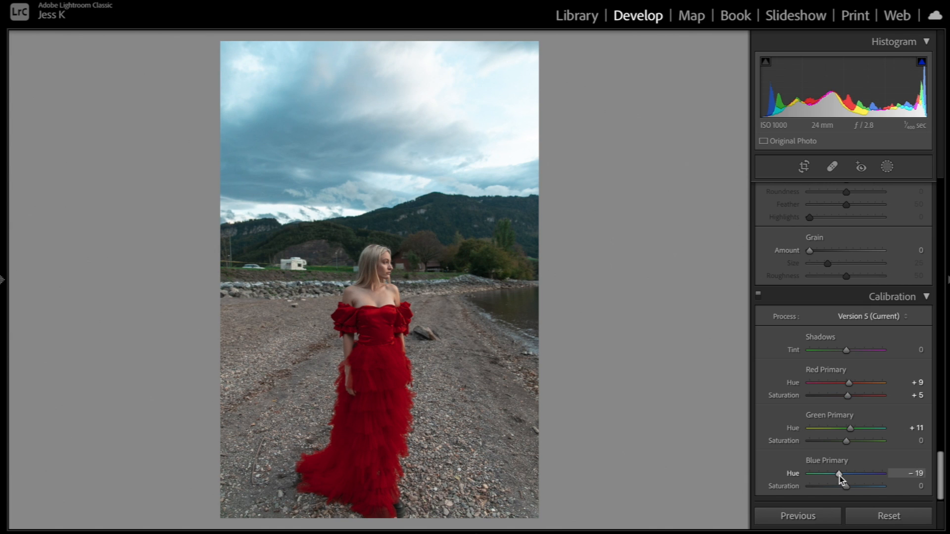
drag(841, 476, 841, 477)
key(backslash)
key(backslash)
mouse_move(852, 487)
mouse_down()
mouse_move(879, 488)
mouse_move(845, 490)
mouse_up()
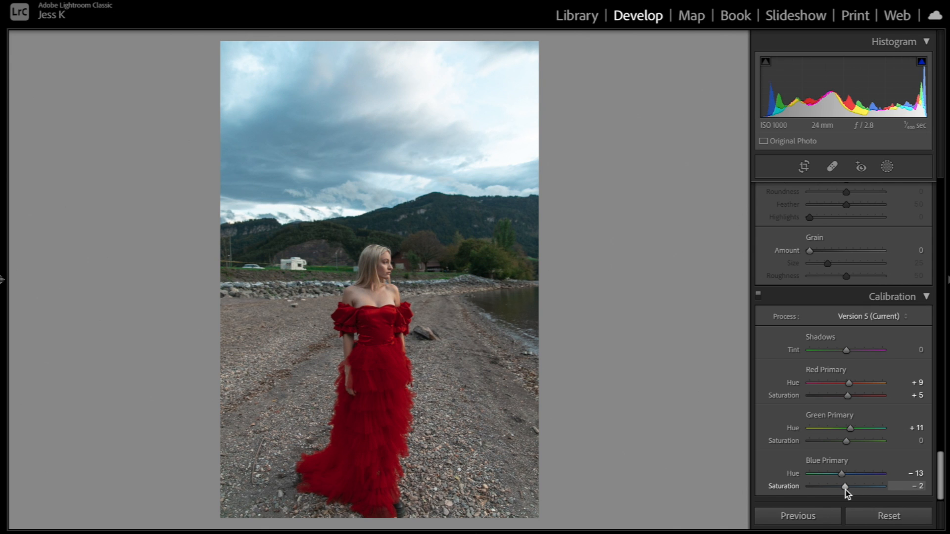
drag(845, 490, 847, 488)
Color grade the shadows yellow with hue 65 and saturation 18, and the highlights blue with hue 216 and saturation 12.
scroll(847, 489, up, 15)
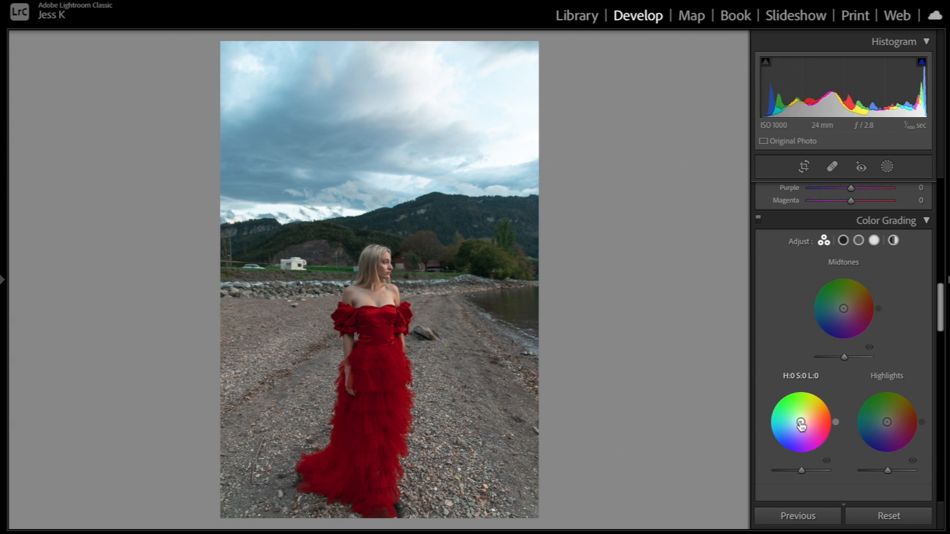
mouse_move(801, 424)
mouse_down()
mouse_move(814, 414)
mouse_move(804, 407)
mouse_move(803, 417)
mouse_up()
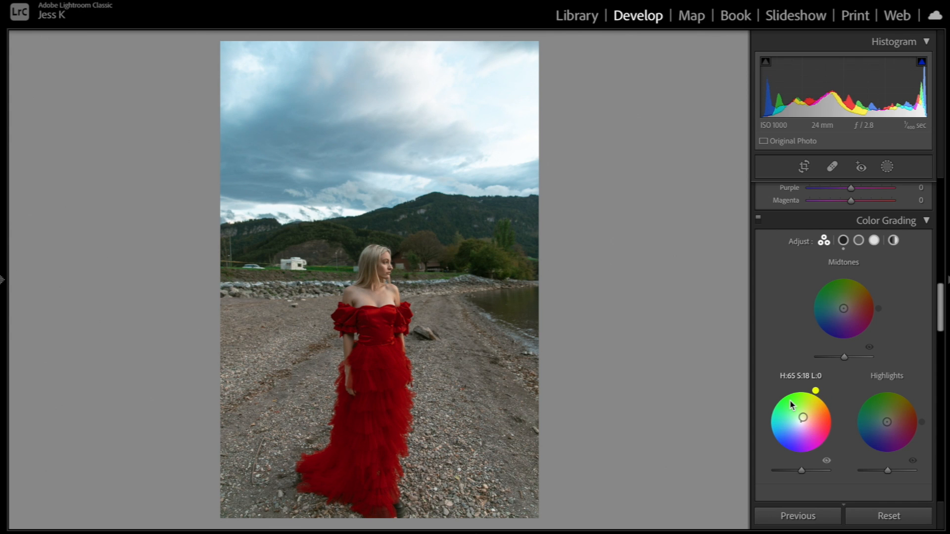
scroll(790, 399, down, 1)
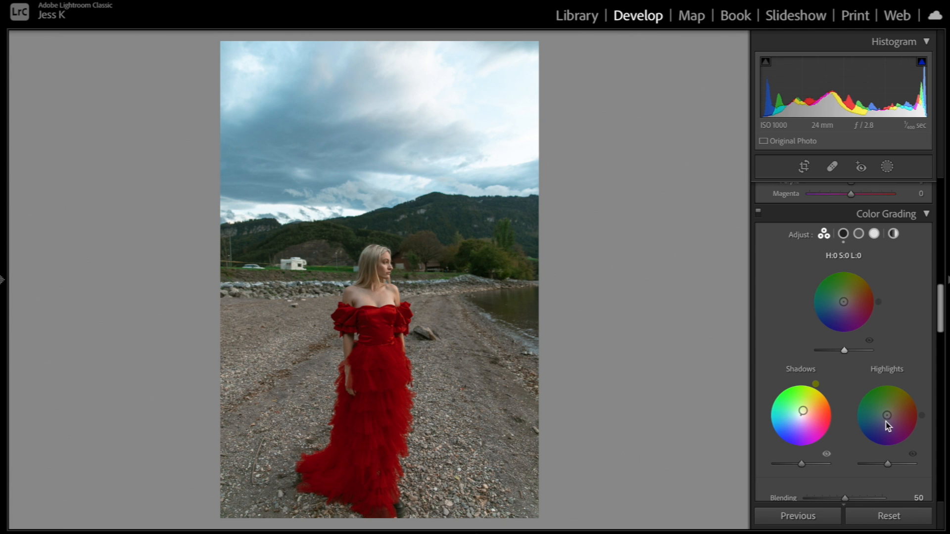
drag(887, 416, 872, 429)
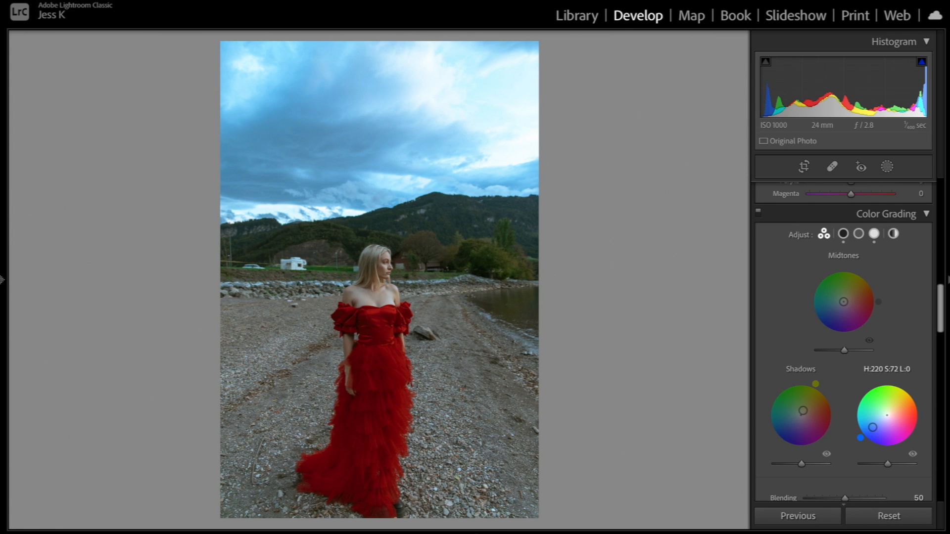
mouse_move(873, 427)
mouse_down()
mouse_move(896, 402)
mouse_move(874, 425)
mouse_move(884, 417)
mouse_up()
key(backslash)
key(backslash)
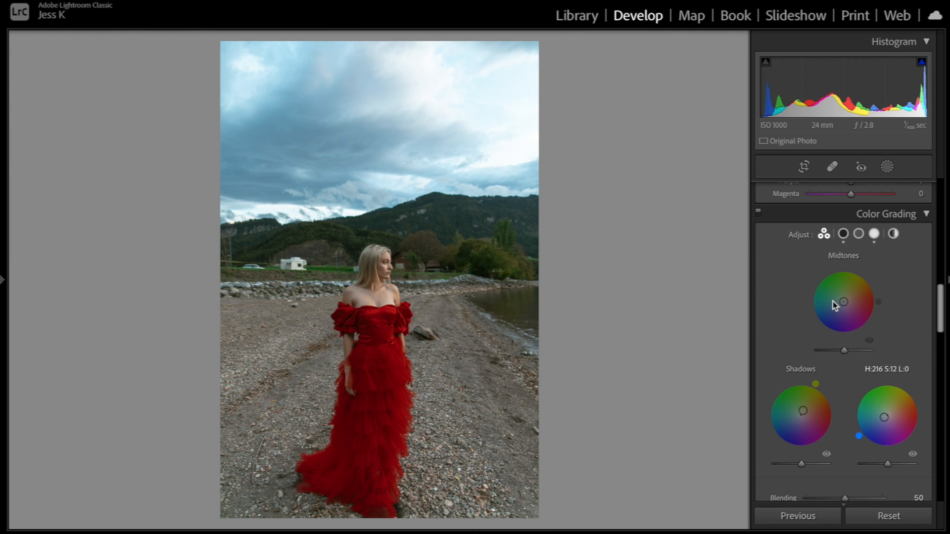
mouse_move(843, 302)
mouse_down()
mouse_move(849, 297)
mouse_move(822, 311)
mouse_move(844, 310)
mouse_move(842, 302)
mouse_up()
Lower the red luminance in HSL to −71 to darken the dress.
scroll(842, 302, up, 5)
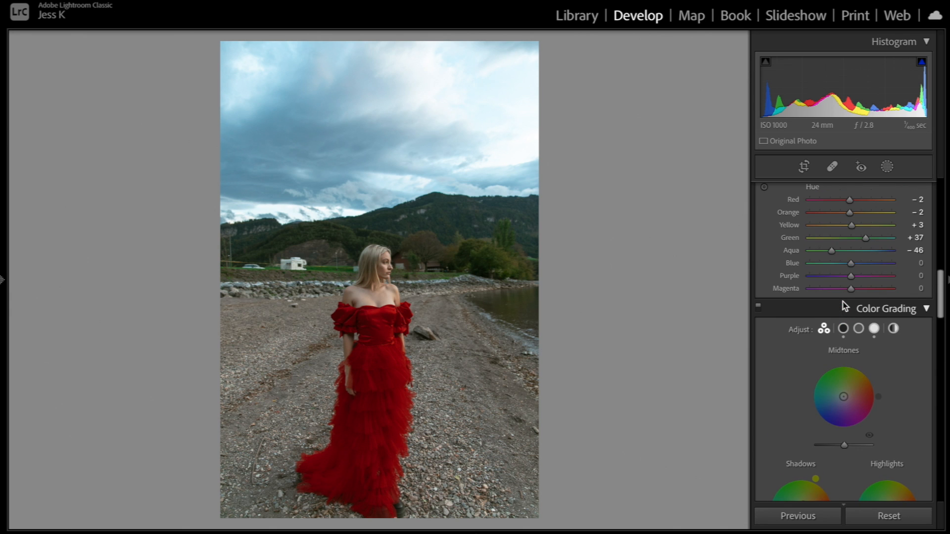
scroll(842, 304, up, 3)
click(870, 281)
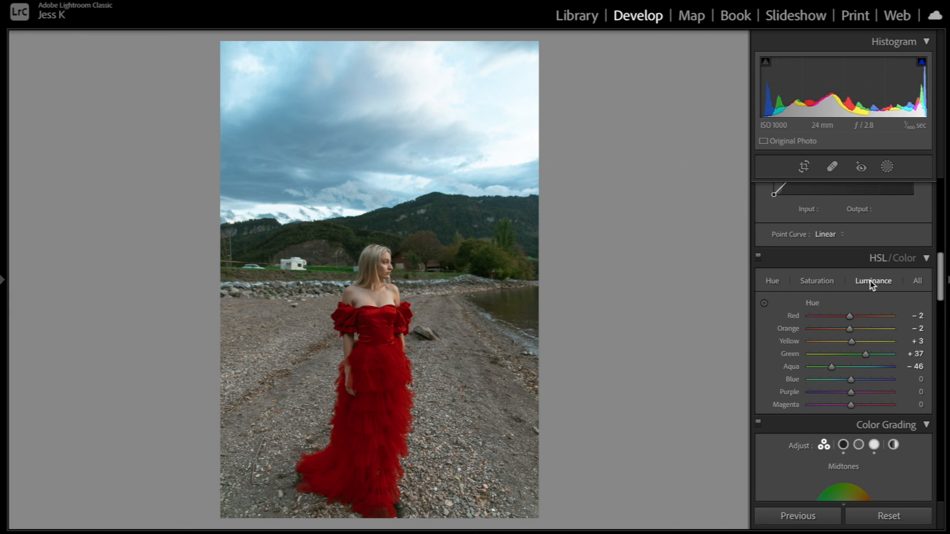
drag(844, 318, 822, 319)
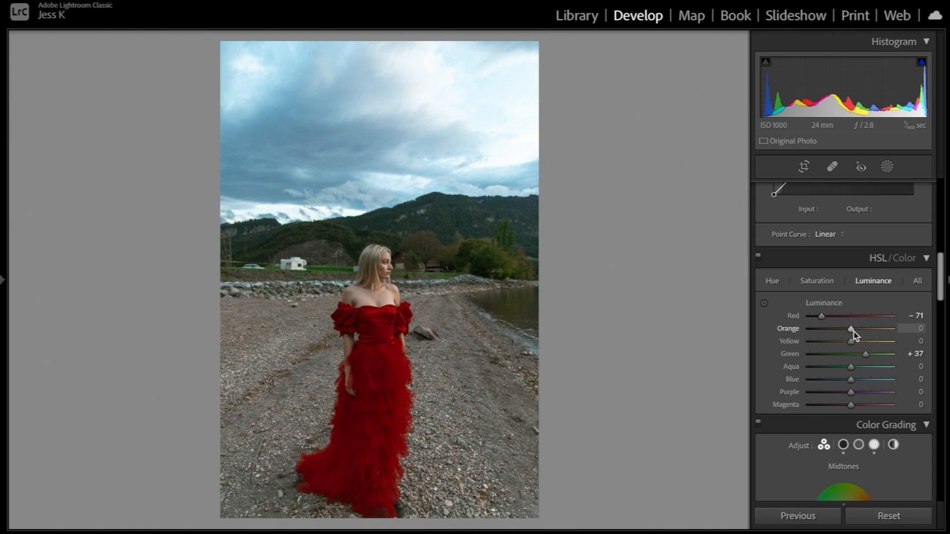
Add shadow and highlight points to the tone curve and lift its black point to input 4, output 11.
scroll(853, 334, up, 5)
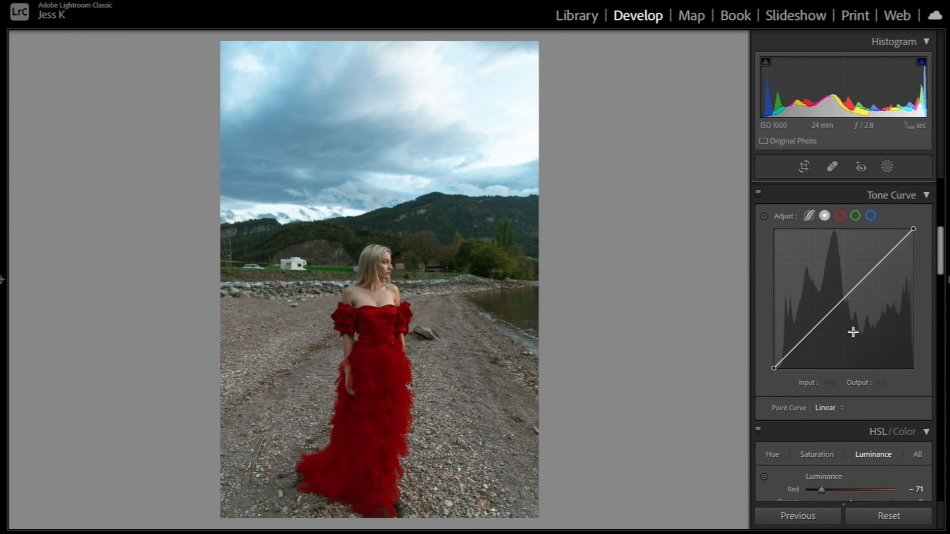
click(813, 328)
click(869, 272)
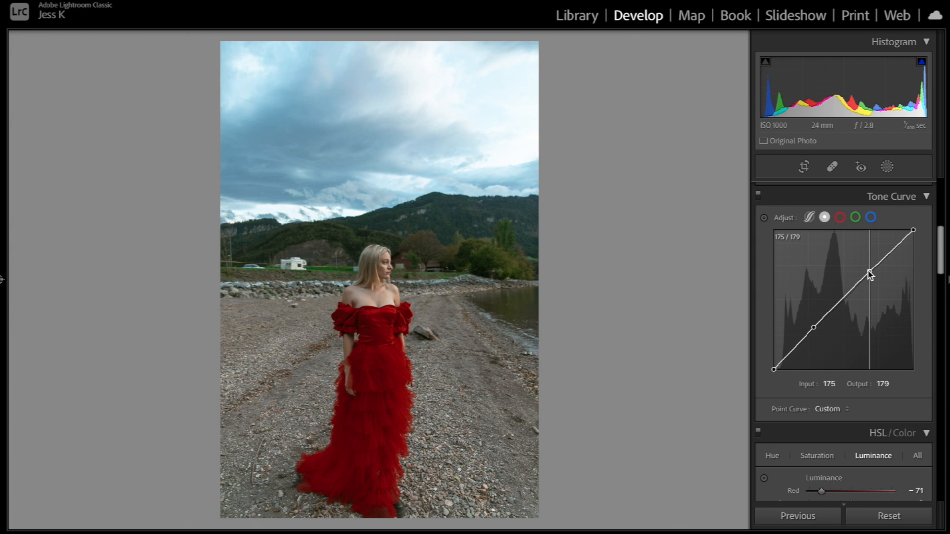
drag(870, 273, 867, 273)
drag(773, 370, 775, 366)
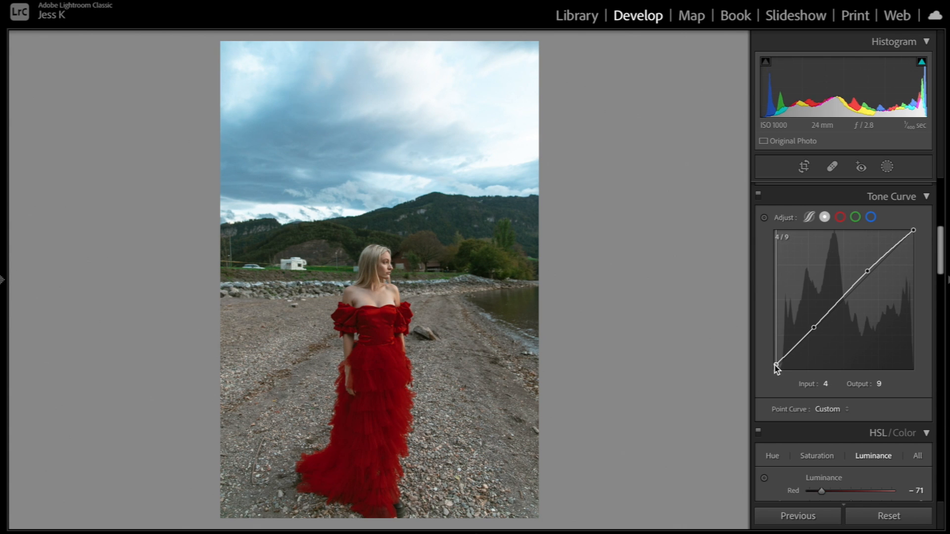
click(793, 346)
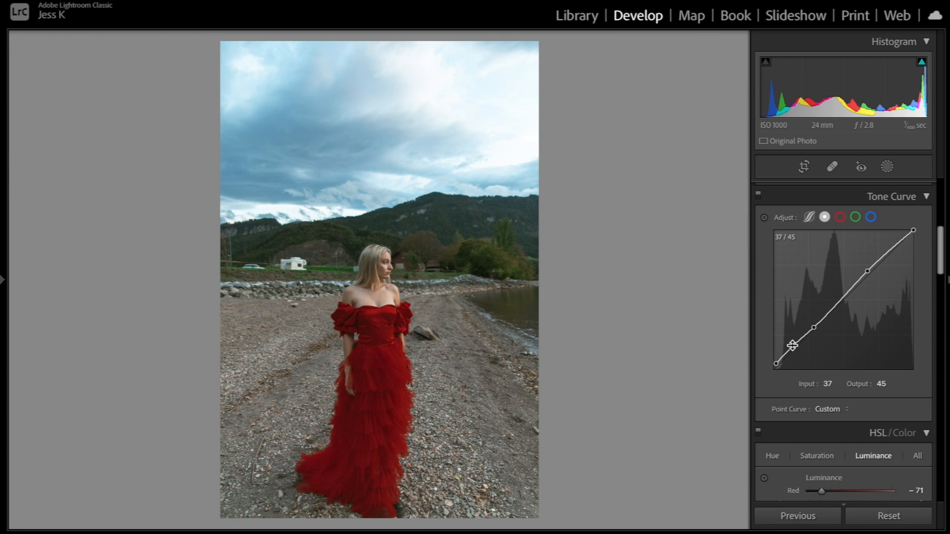
Move the inner tone curve points to 77/84, 159/173 and 44/45, and compare with the unedited photo.
drag(814, 328, 816, 323)
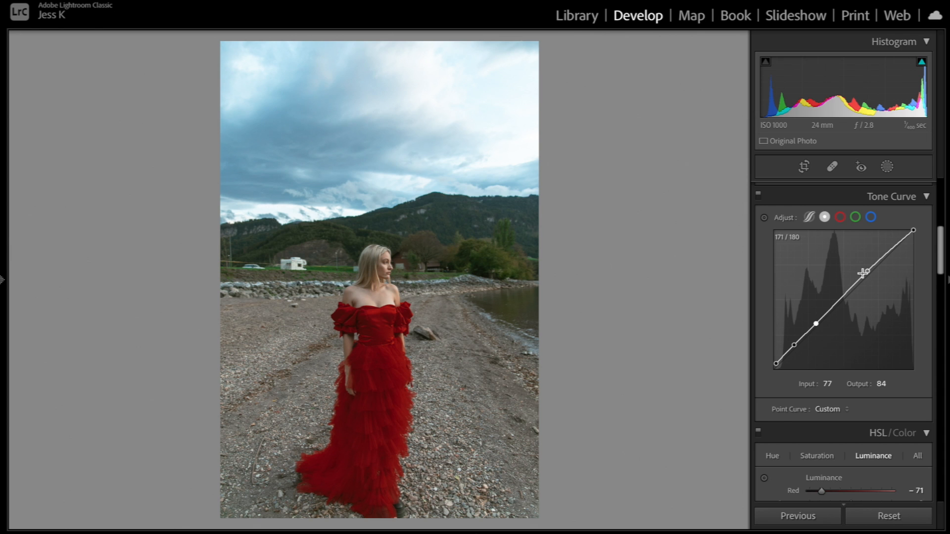
drag(864, 273, 859, 278)
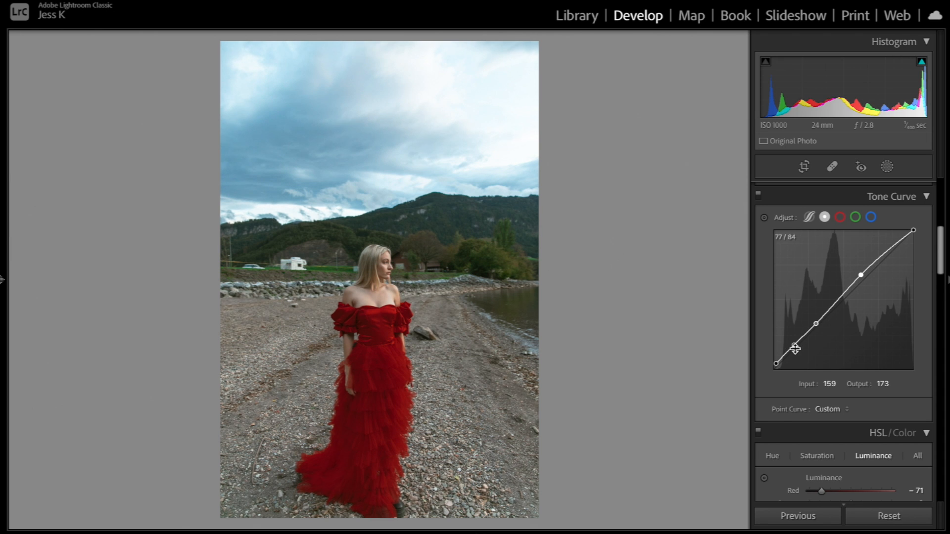
drag(794, 348, 798, 349)
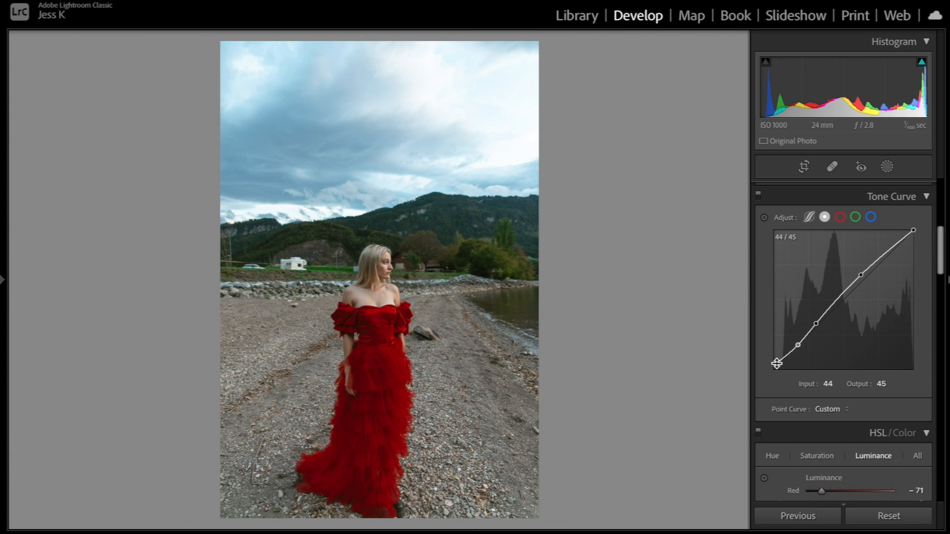
key(backslash)
key(backslash)
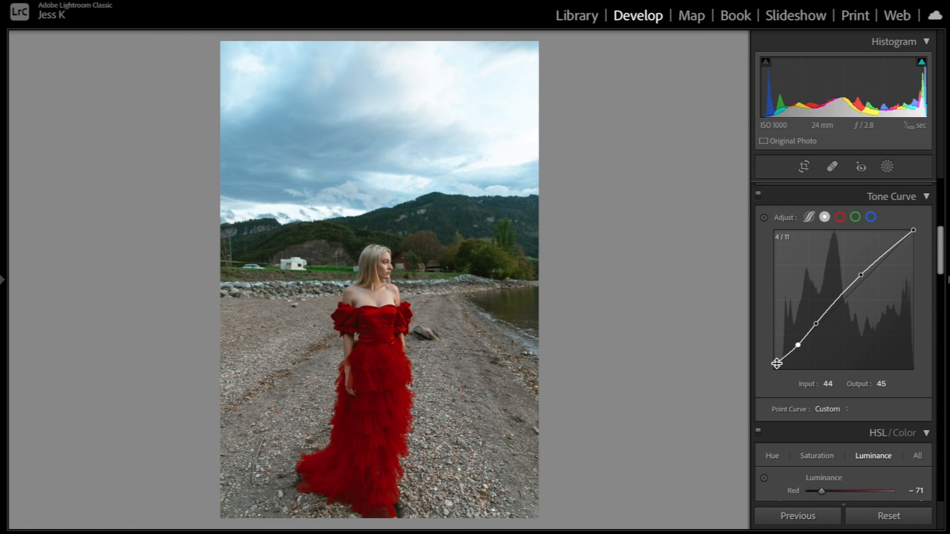
Adjust the black point of the RGB tone curve to input 3, output 19 for faded shadows.
click(383, 284)
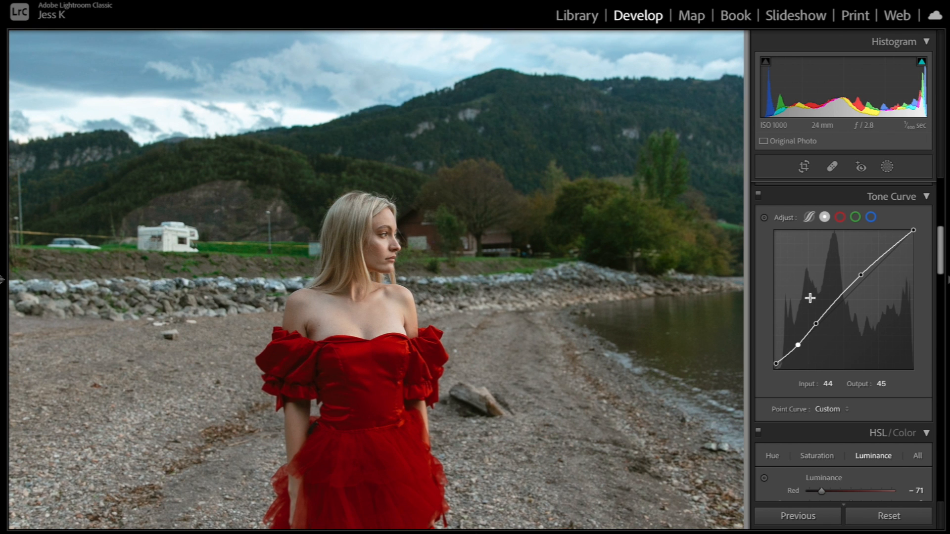
drag(775, 363, 775, 357)
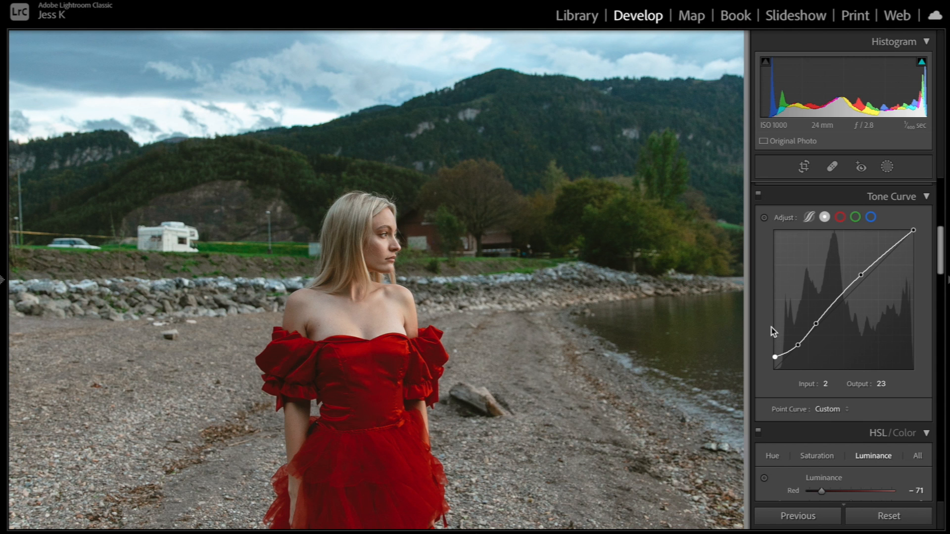
drag(775, 360, 772, 371)
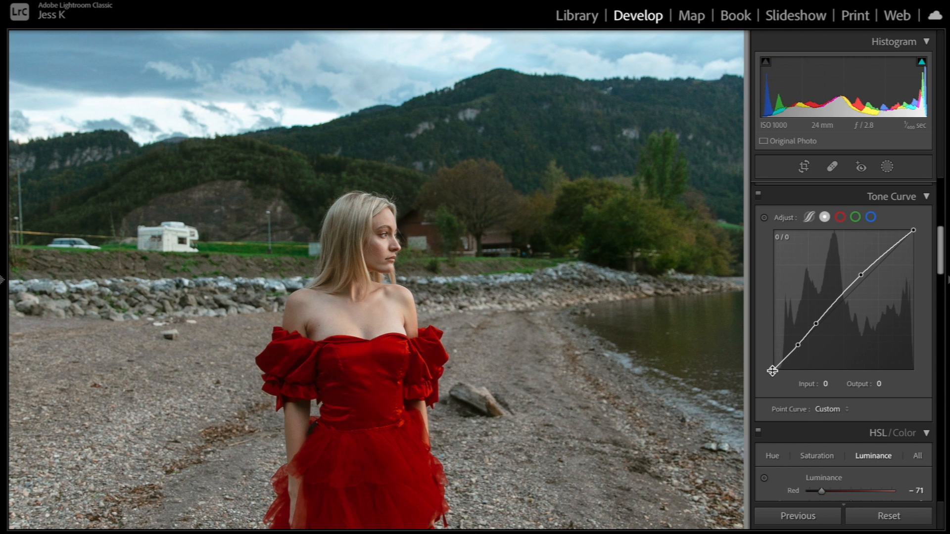
drag(773, 369, 773, 354)
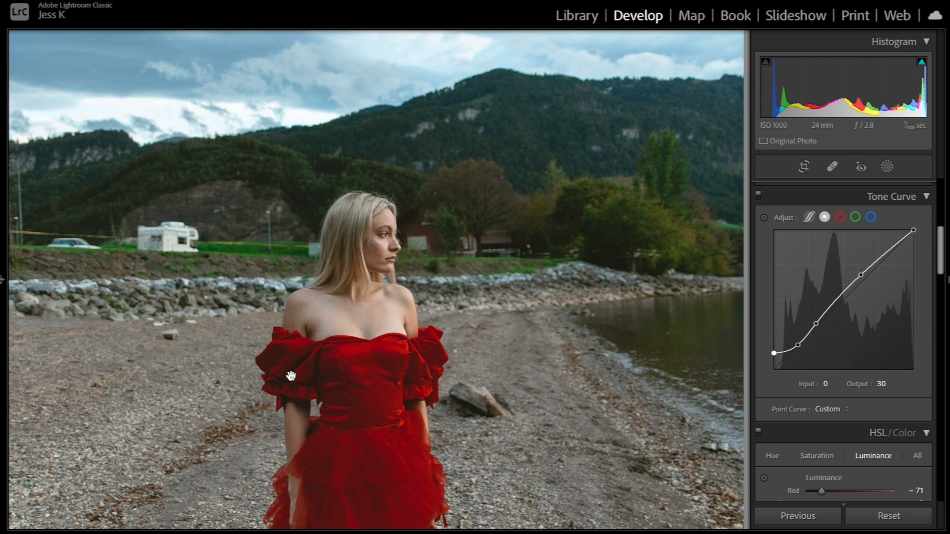
drag(773, 354, 776, 363)
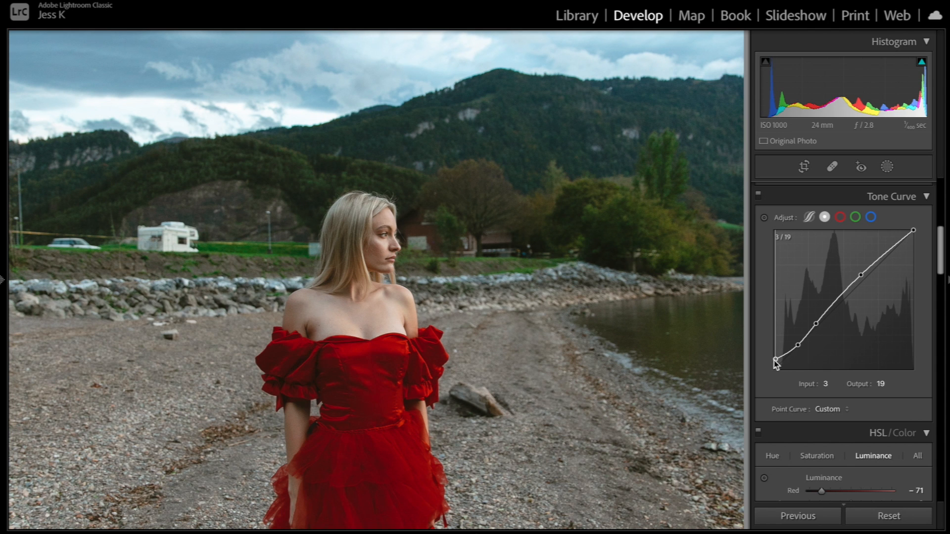
Move the inner RGB tone curve points to 43/44, 81/94 and 162/175.
click(818, 322)
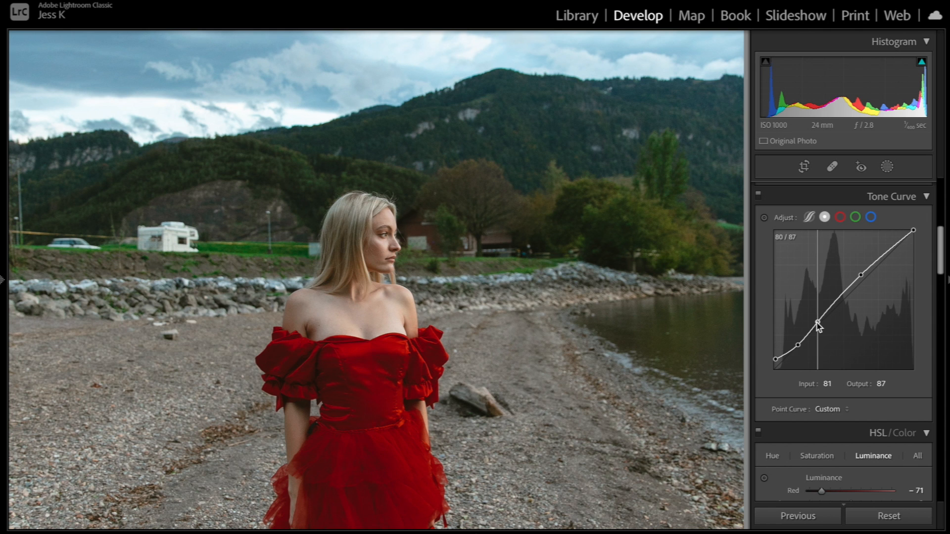
drag(817, 324, 798, 349)
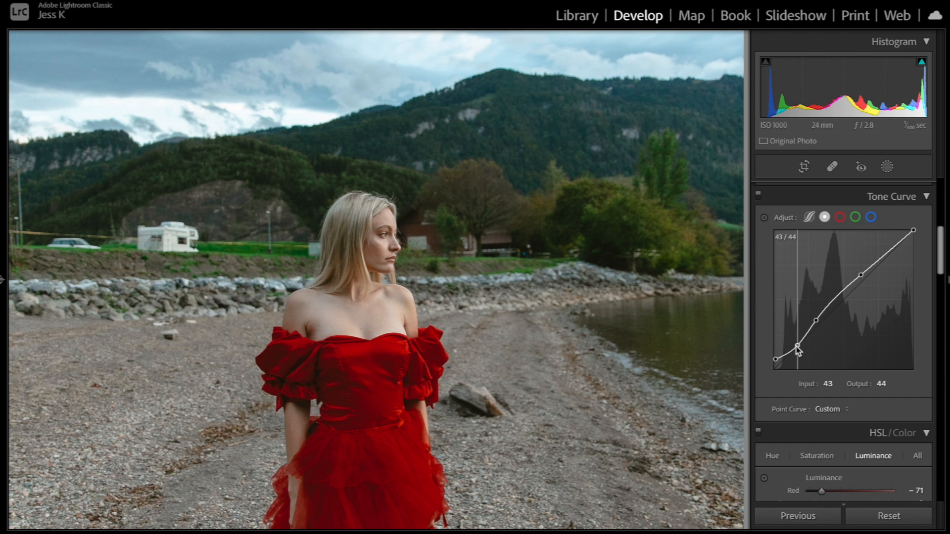
drag(818, 321, 816, 318)
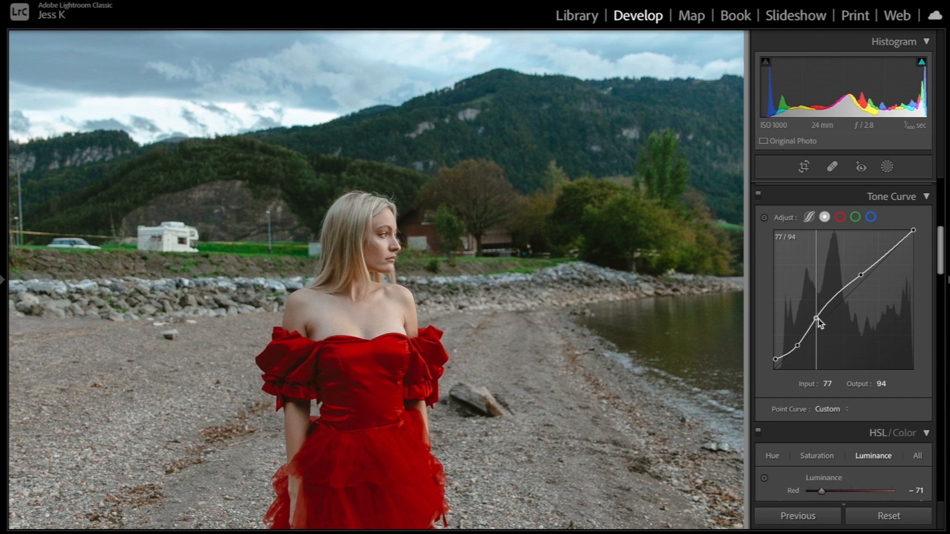
drag(817, 319, 814, 318)
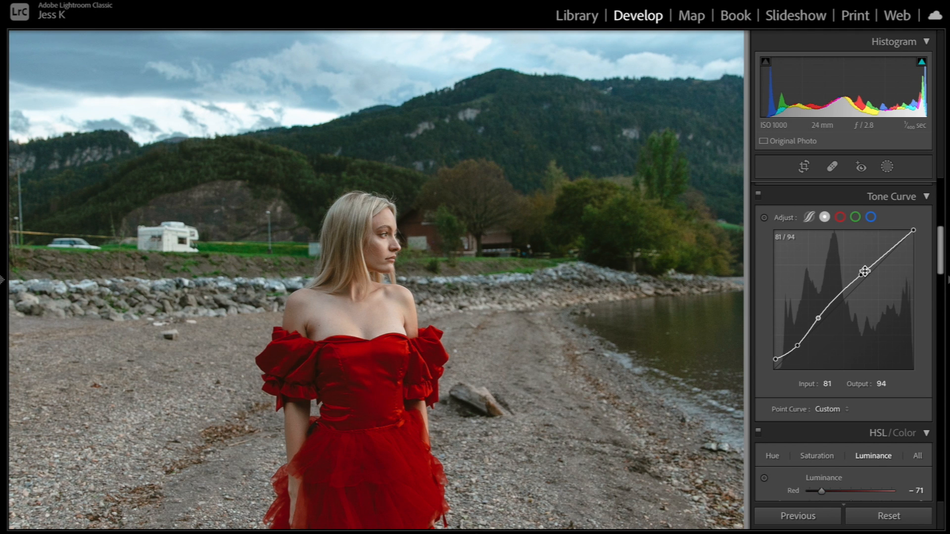
drag(861, 273, 863, 274)
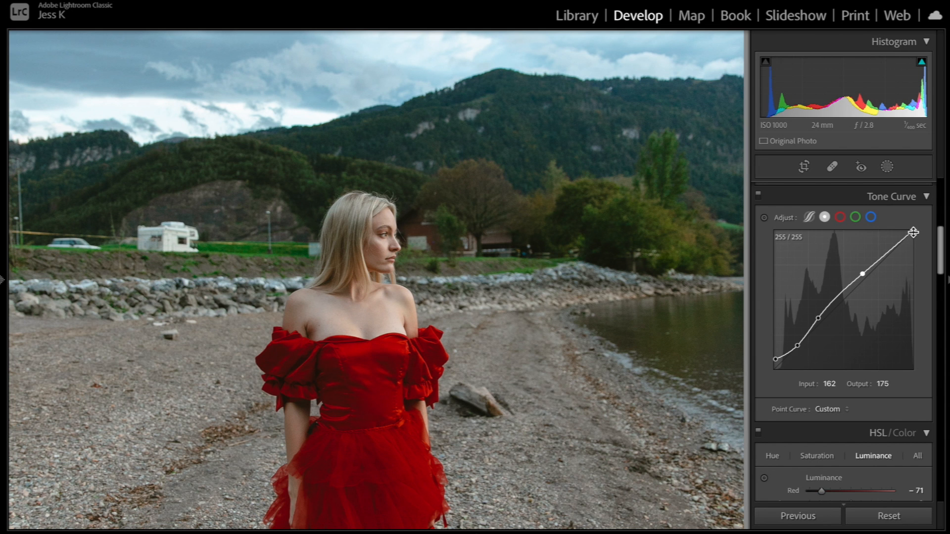
Try lowering the RGB curve's white point to output 196 and return it to 255.
drag(913, 232, 915, 263)
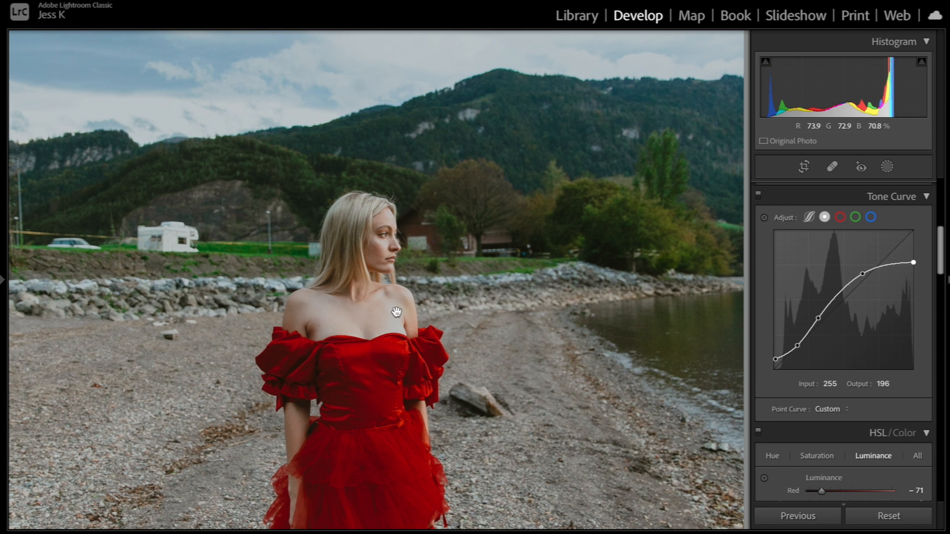
click(385, 300)
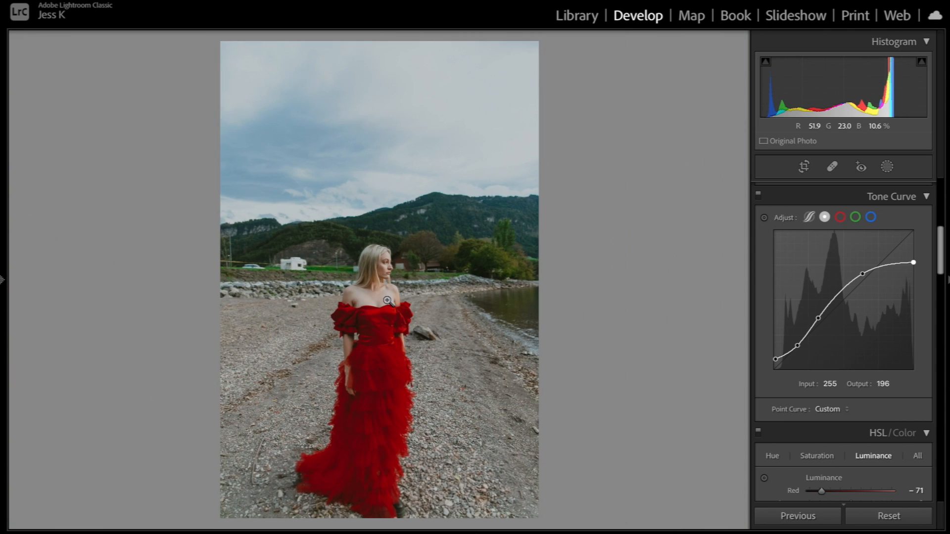
click(387, 300)
drag(913, 264, 914, 228)
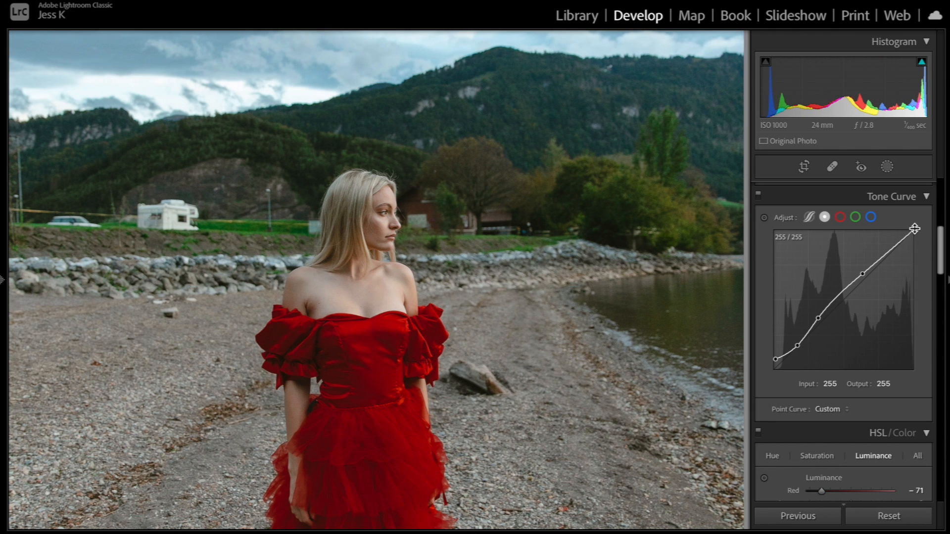
Compare the whole edited photo with its unedited version.
click(643, 363)
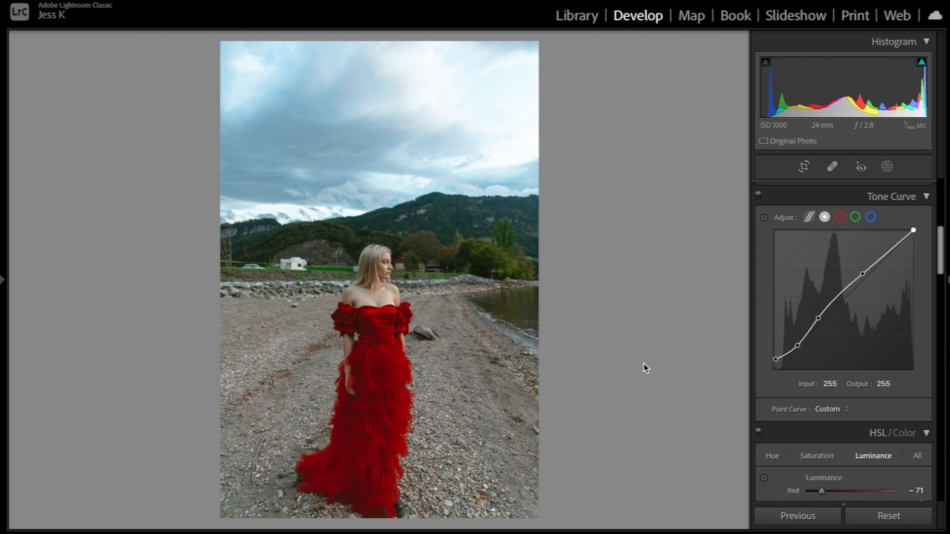
key(backslash)
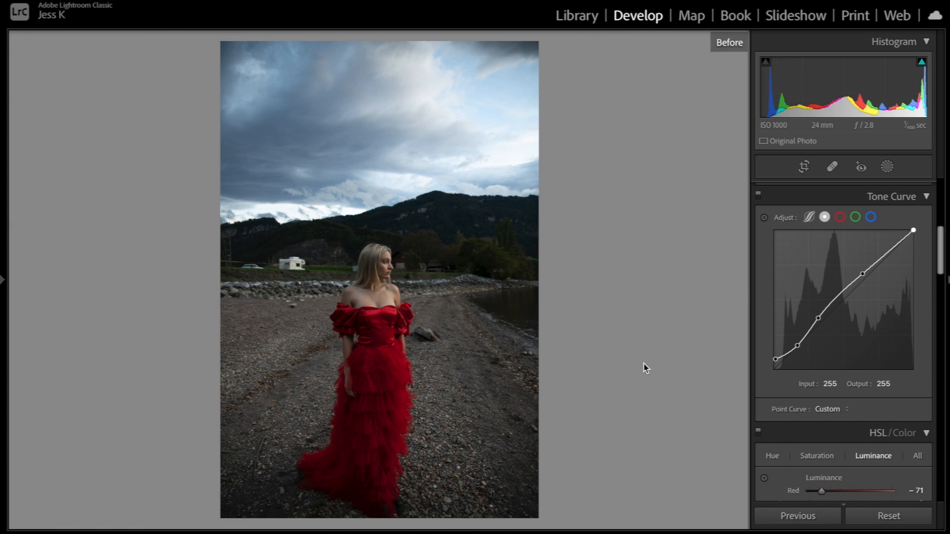
key(backslash)
Warm the white balance temperature to 7,049 and lower the overall saturation to −2.
scroll(821, 291, up, 5)
scroll(821, 292, up, 2)
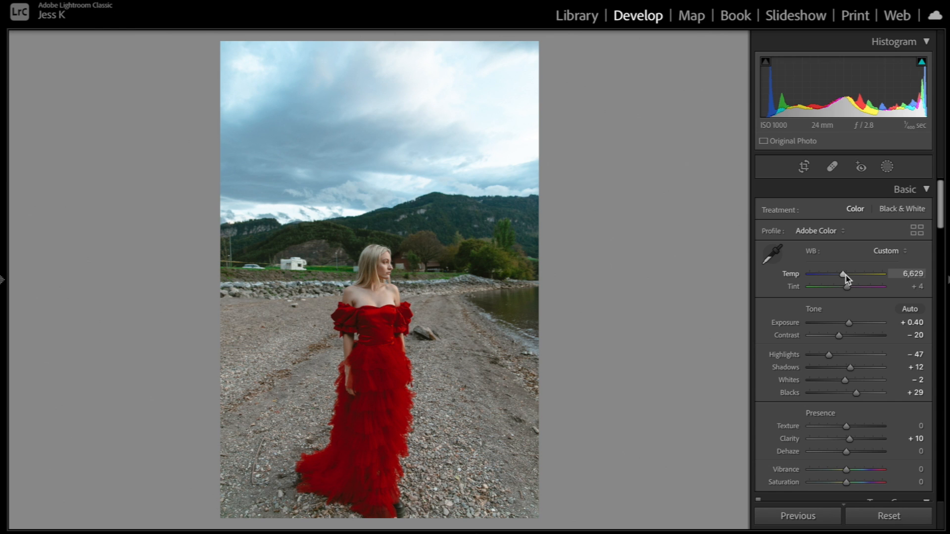
mouse_move(845, 278)
mouse_down()
mouse_move(859, 275)
mouse_move(847, 275)
mouse_up()
key(ctrl+z)
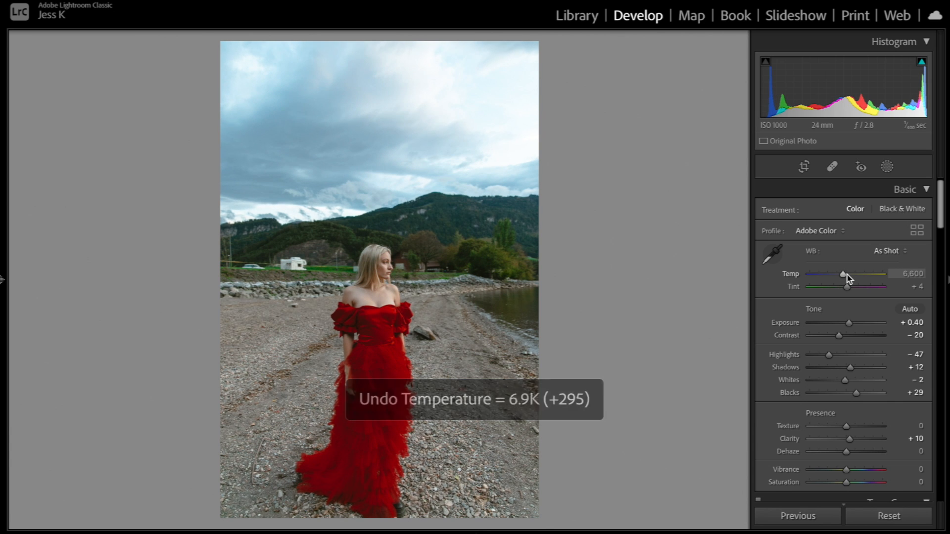
drag(845, 275, 848, 274)
key(backslash)
key(backslash)
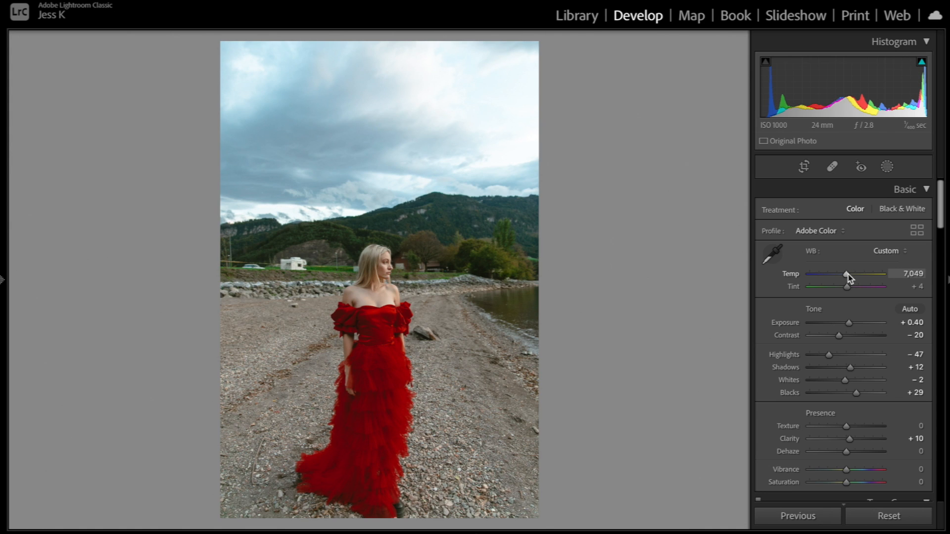
scroll(847, 298, down, 5)
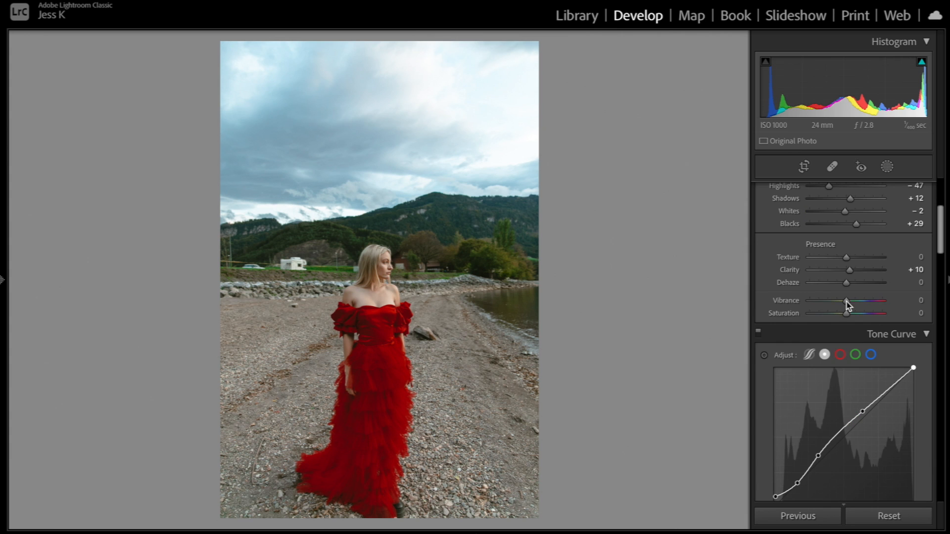
drag(845, 315, 843, 315)
Add a highlight point at 164/166 to the blue tone curve, trying the white point at 254/234 and resetting it to 255/255.
scroll(845, 317, down, 2)
click(840, 286)
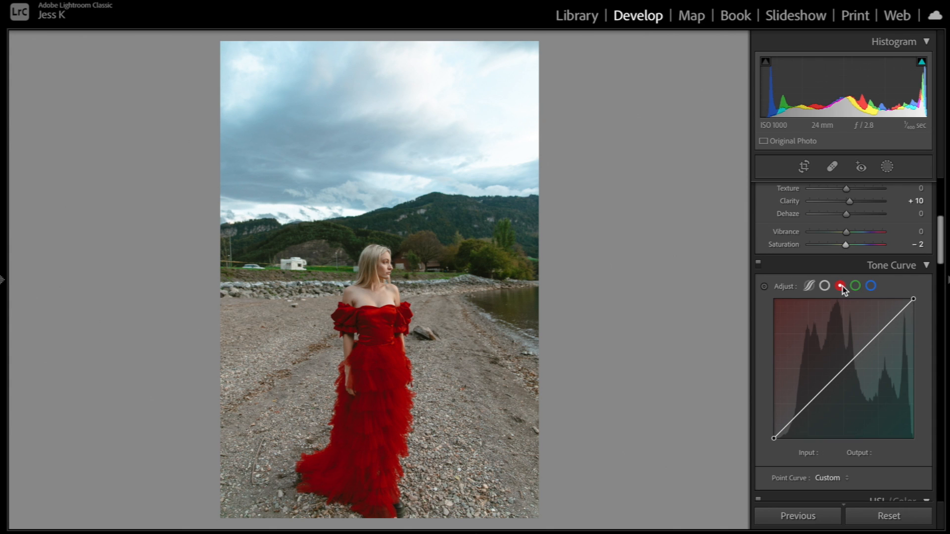
click(855, 286)
click(870, 287)
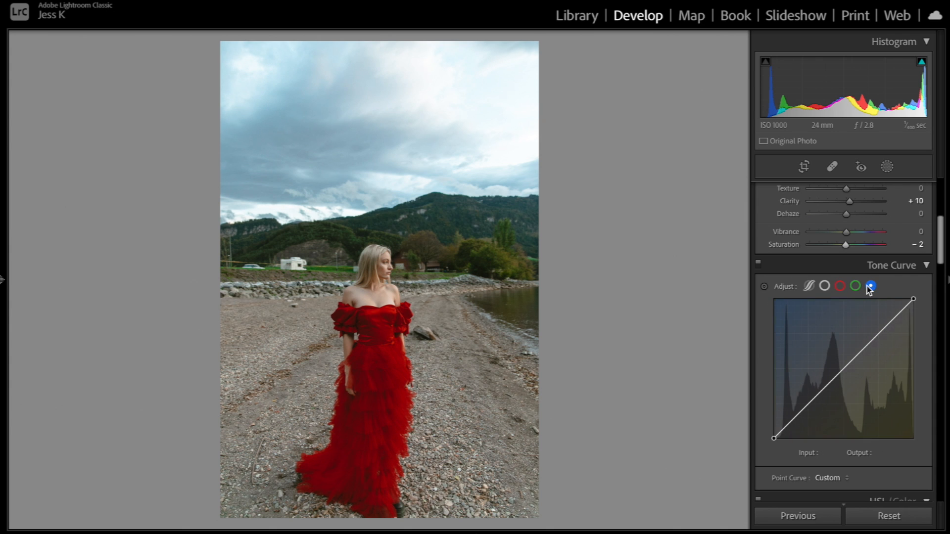
drag(914, 300, 914, 311)
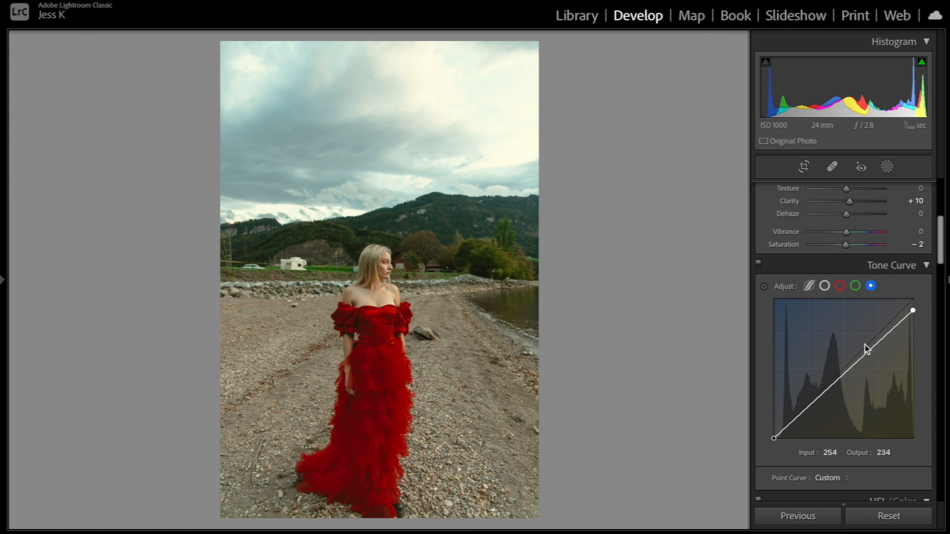
drag(867, 353, 864, 349)
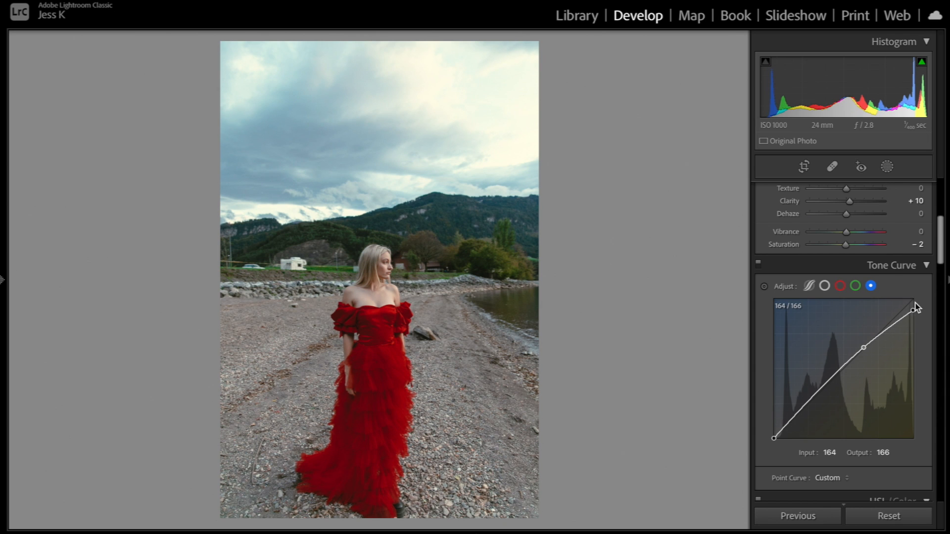
drag(913, 309, 914, 298)
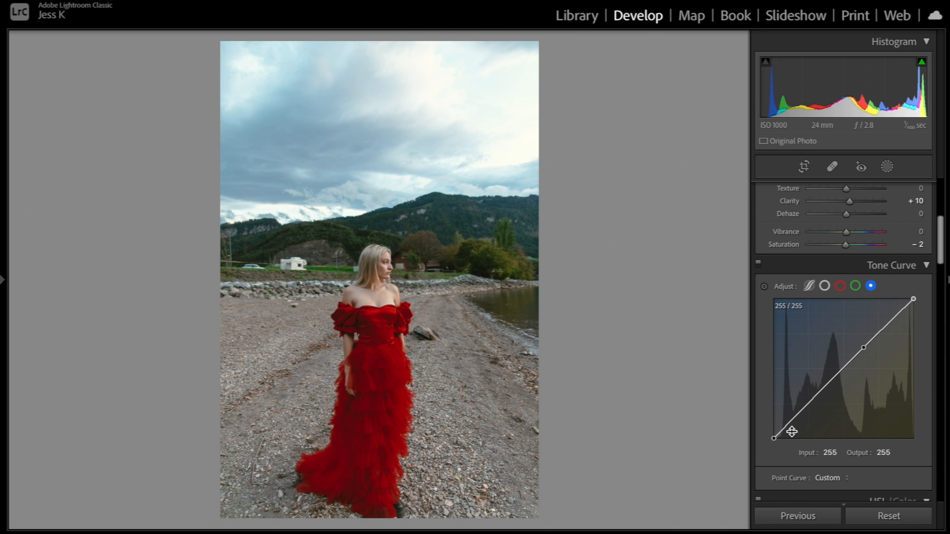
Add a shadow point at 50/37 to the blue tone curve and lower its white point to warm the highlights.
drag(794, 423, 801, 420)
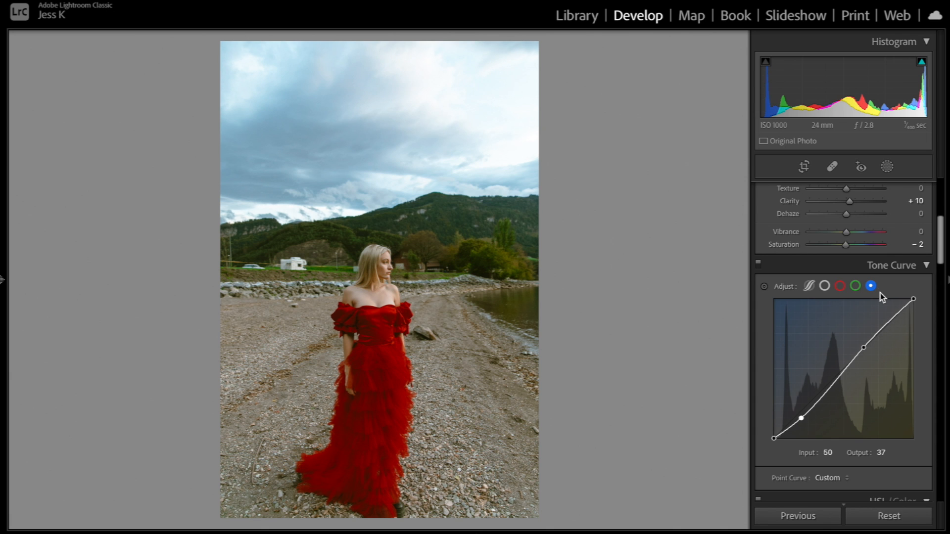
click(913, 299)
drag(913, 299, 915, 322)
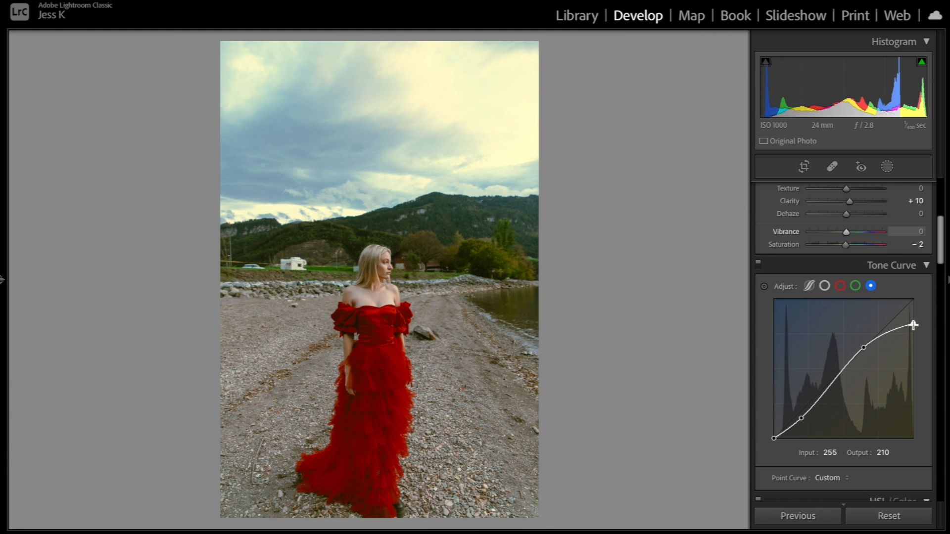
drag(914, 307, 914, 307)
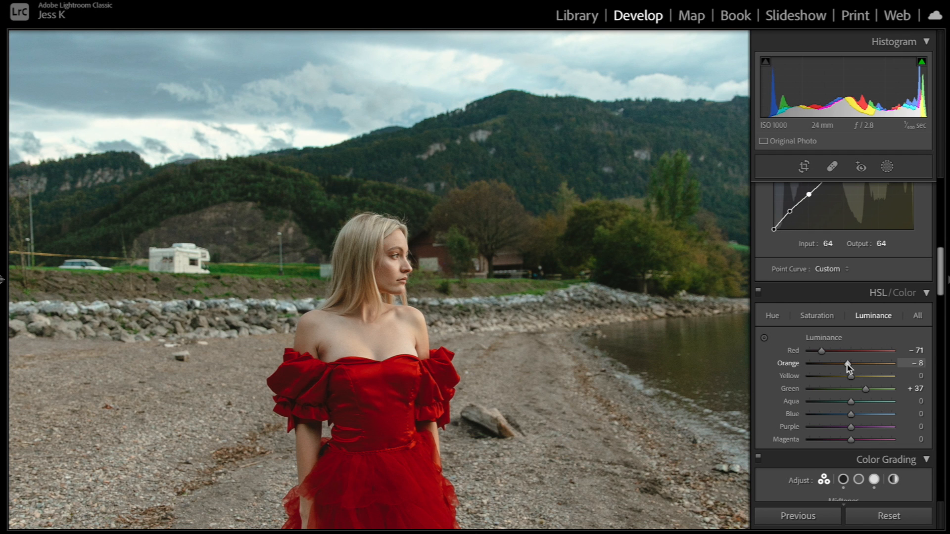
Lower the orange luminance to −24 and the yellow luminance to −27 in HSL.
drag(848, 366, 846, 366)
drag(846, 365, 839, 378)
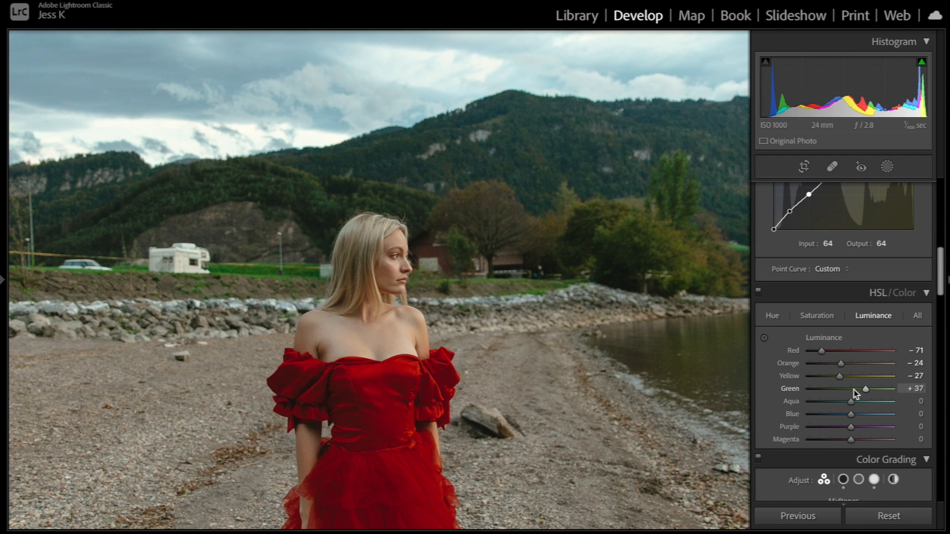
click(545, 288)
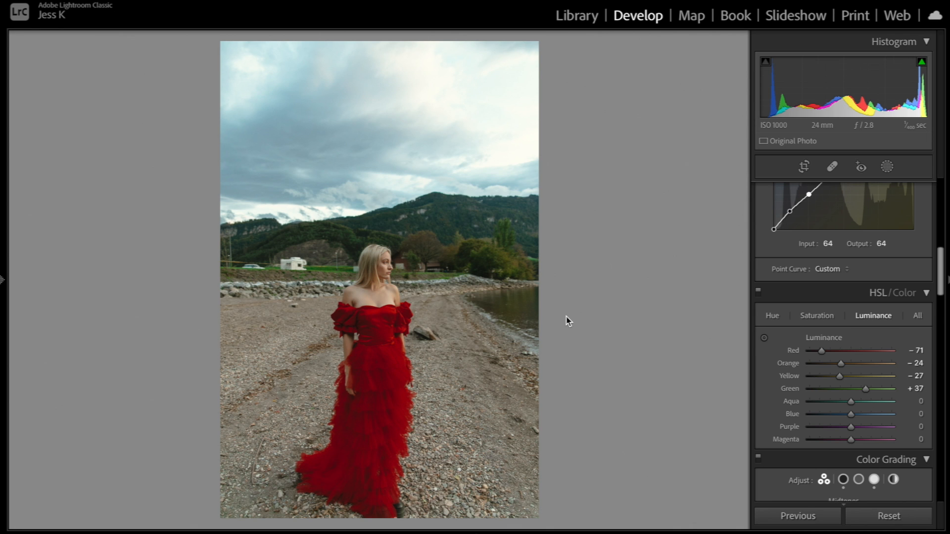
Undo the last point curve change and move the RGB curve's lower midtone point to 85/97.
key(ctrl+z)
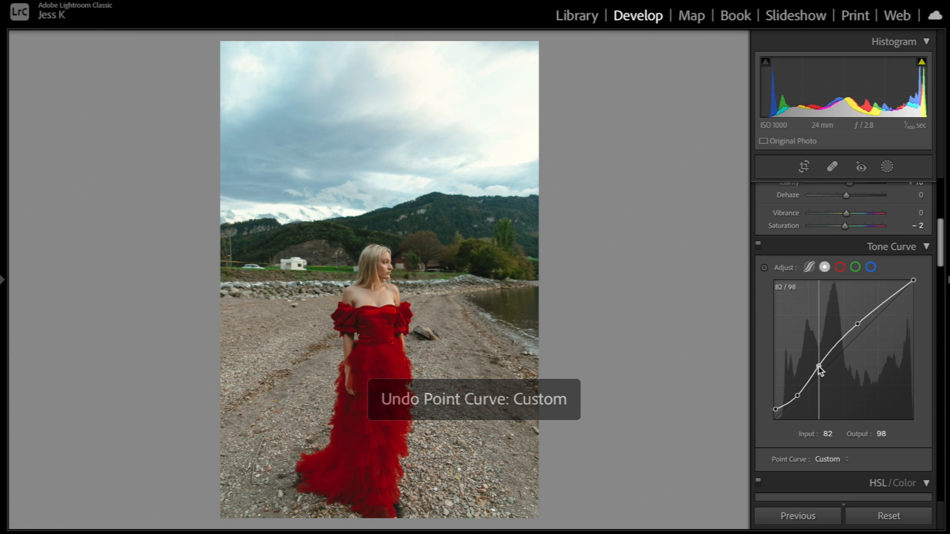
drag(818, 367, 820, 366)
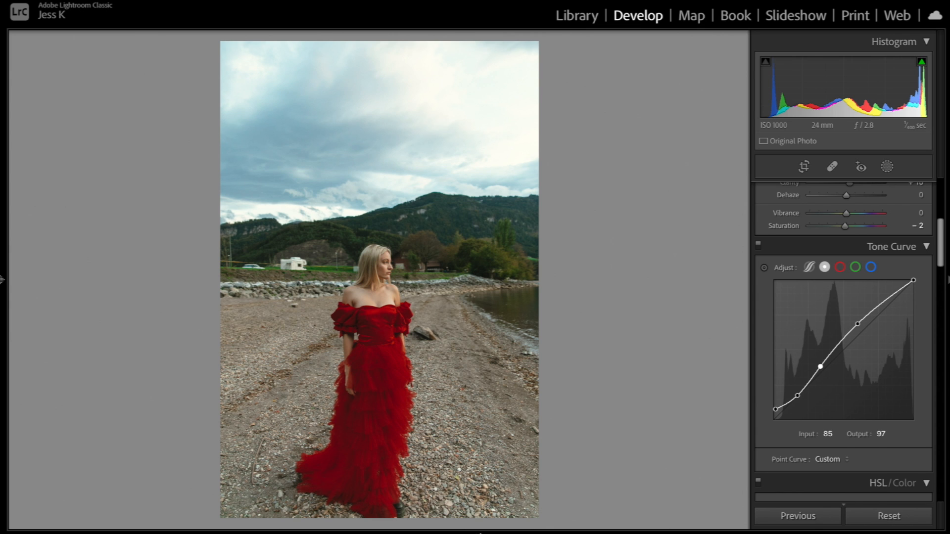
Raise the yellow luminance in HSL to +40 and compare the result with the unedited photo.
scroll(846, 332, down, 5)
drag(846, 332, 867, 338)
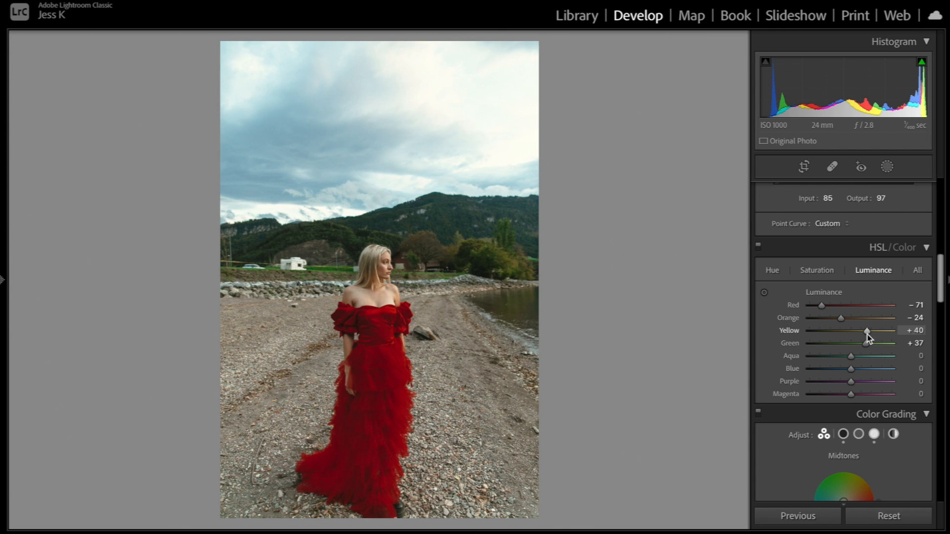
scroll(867, 338, down, 5)
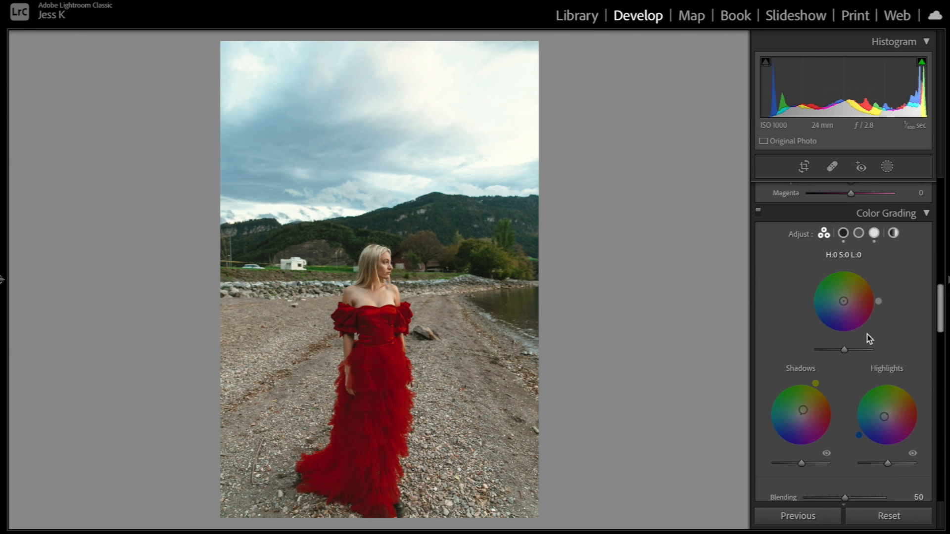
scroll(867, 338, up, 10)
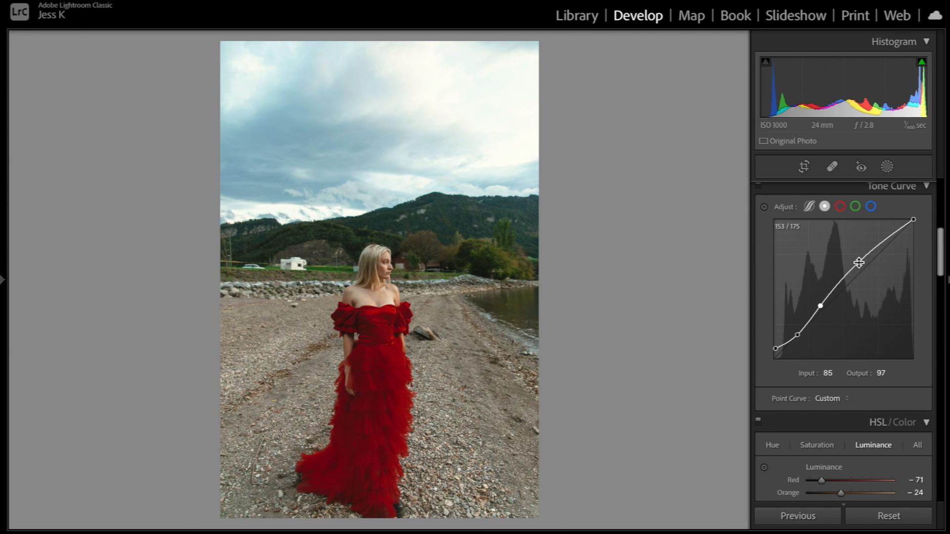
key(backslash)
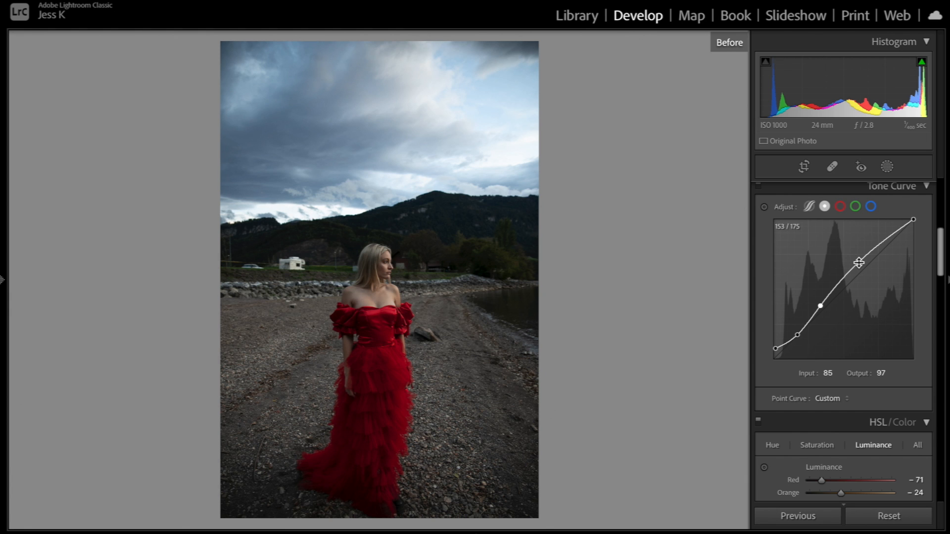
Lower the lakeside photo's highlights to −93 and whites to −75, and compare it with the unedited version.
key(backslash)
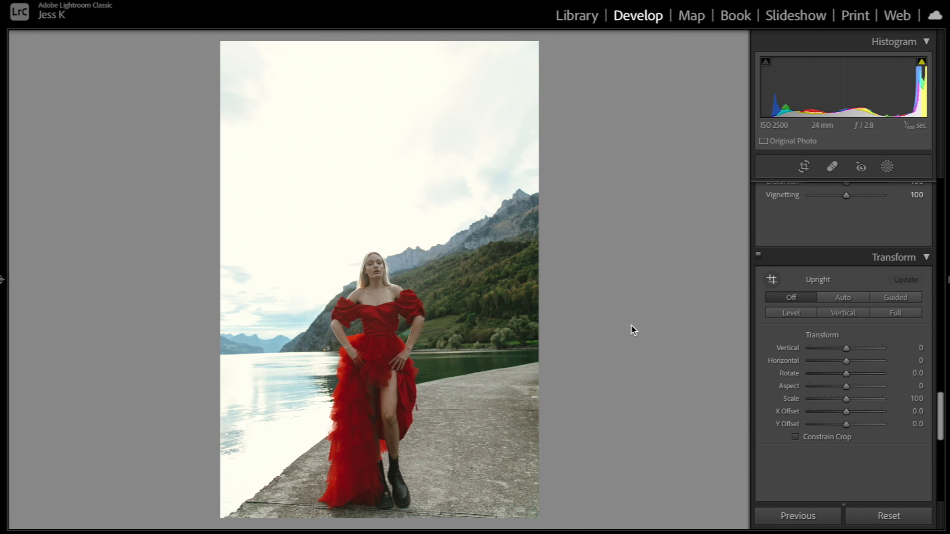
key(backslash)
key(backslash)
scroll(806, 215, up, 10)
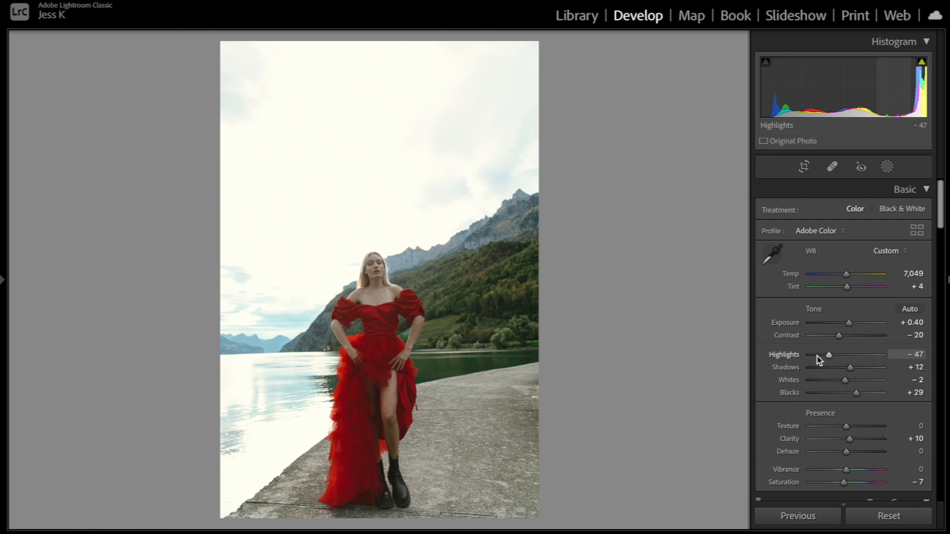
drag(818, 357, 818, 381)
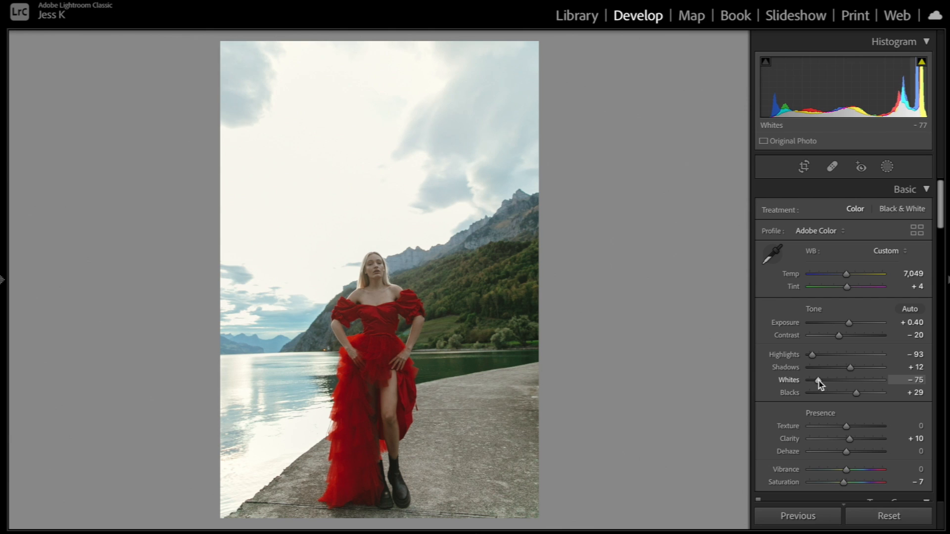
key(backslash)
key(backslash)
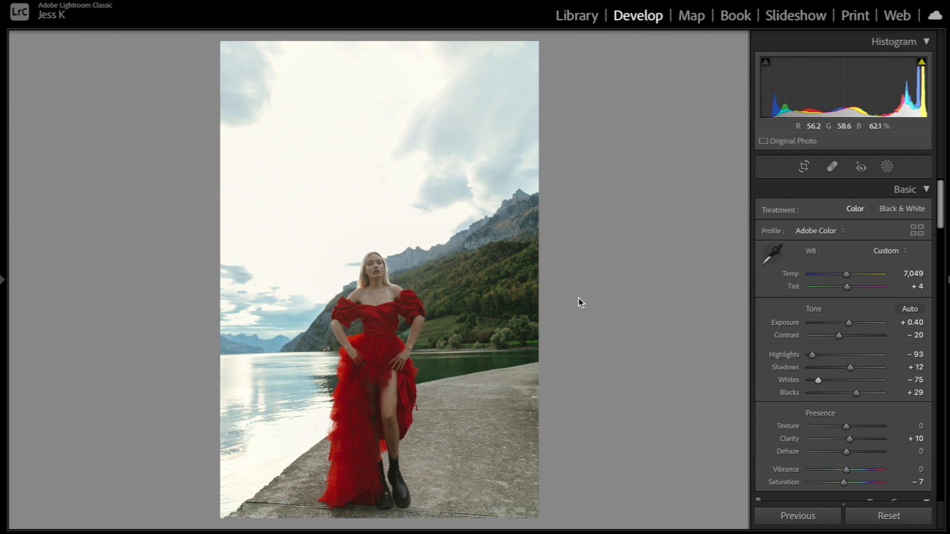
Reduce the lakeside photo's shadows to +2 and set its contrast to −16.
scroll(826, 353, down, 2)
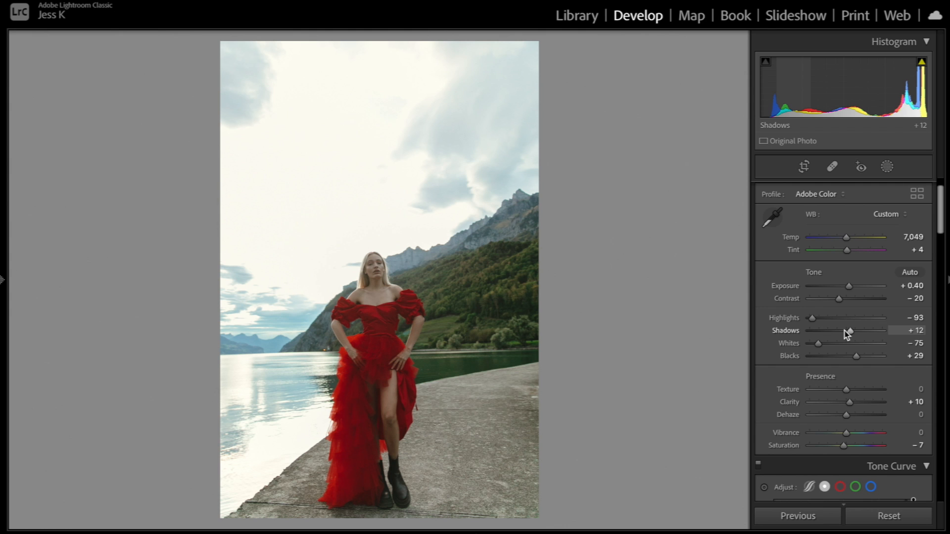
drag(845, 330, 843, 330)
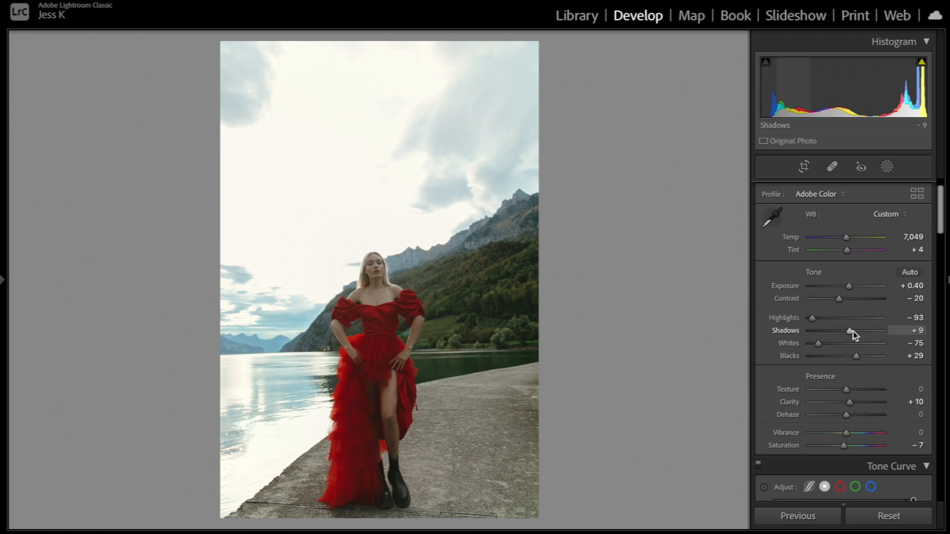
mouse_move(853, 331)
mouse_down()
mouse_move(861, 336)
mouse_move(849, 332)
mouse_up()
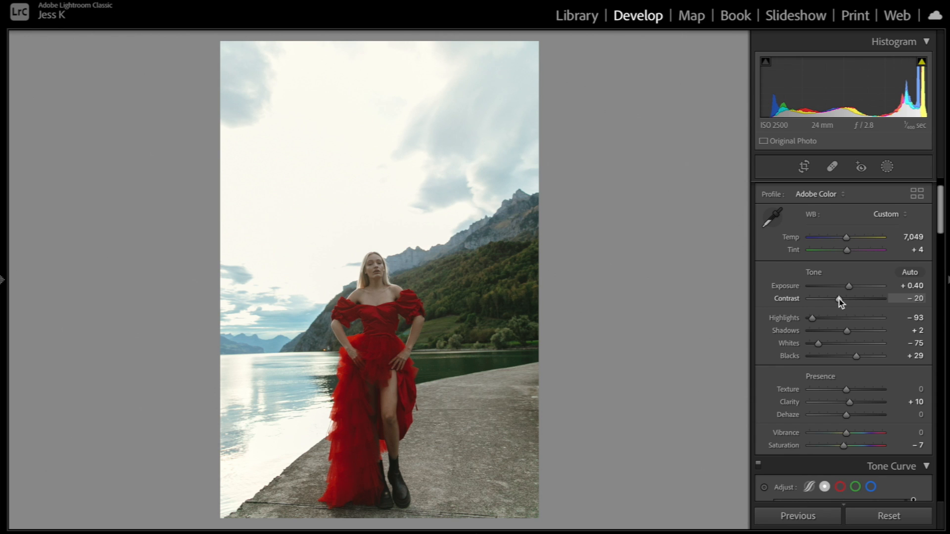
drag(839, 299, 840, 299)
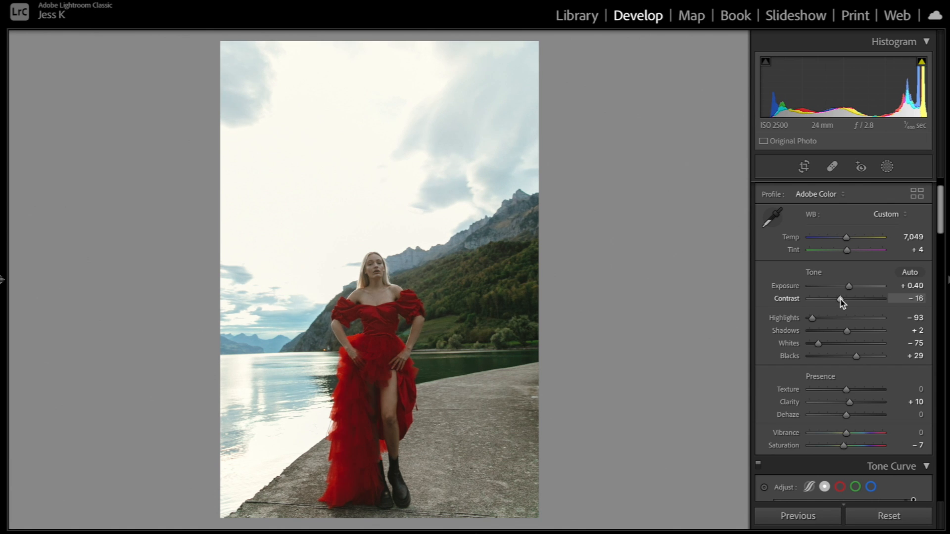
scroll(841, 360, down, 1)
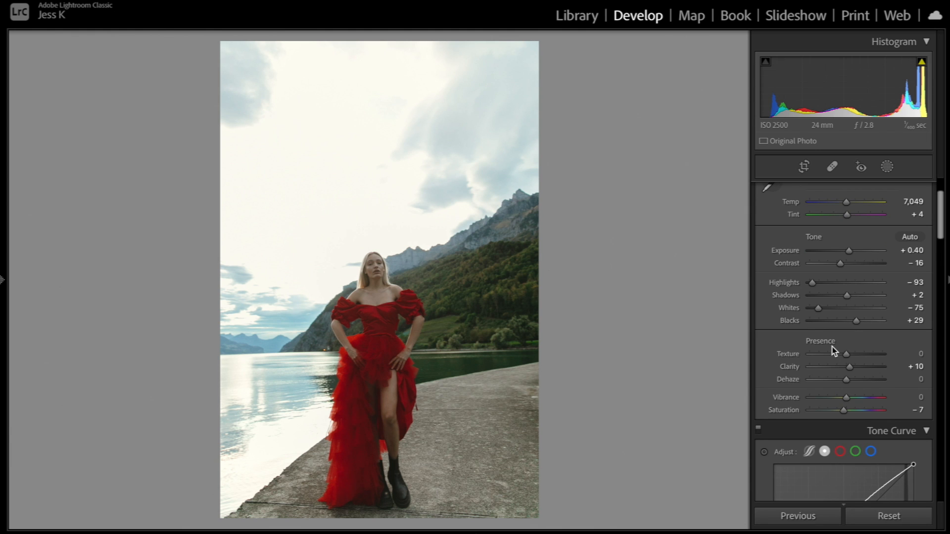
key(ctrl+z)
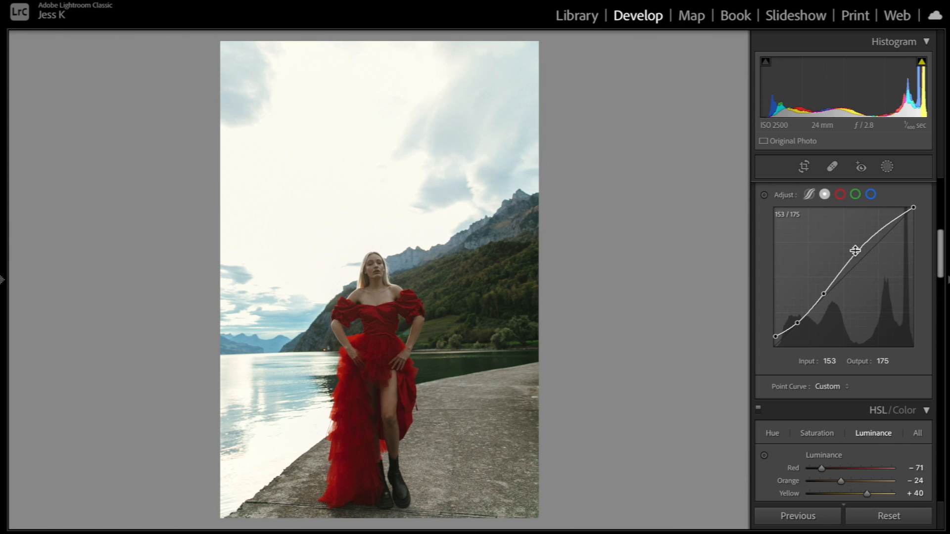
Raise the red luminance to −62 and the orange saturation to +6 in HSL.
scroll(814, 333, down, 4)
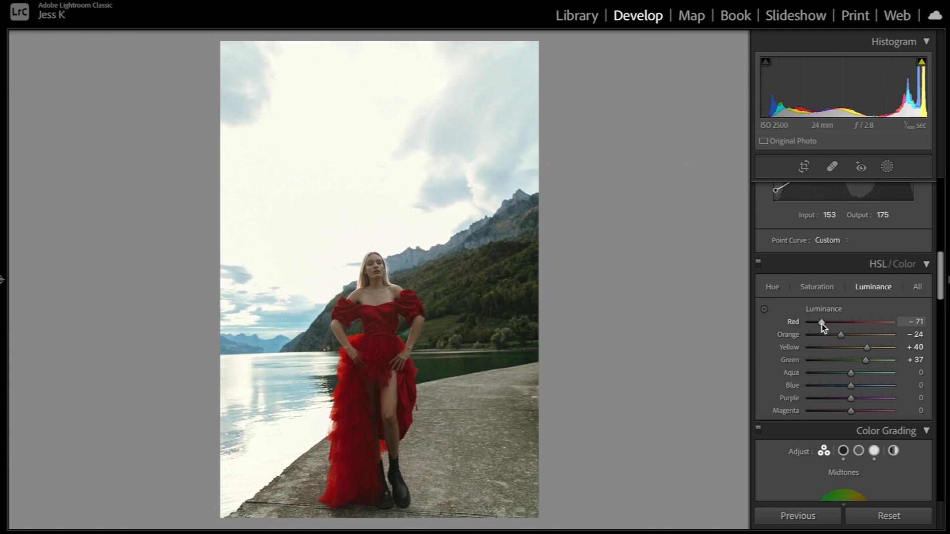
scroll(821, 324, down, 2)
mouse_move(823, 265)
mouse_down()
mouse_move(836, 265)
mouse_move(826, 265)
mouse_up()
click(821, 229)
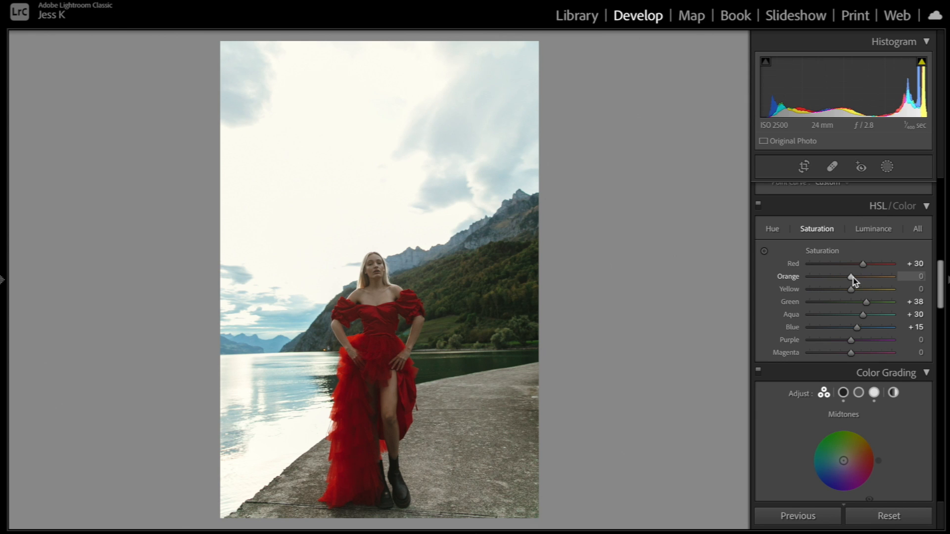
drag(853, 278, 855, 278)
scroll(845, 317, down, 6)
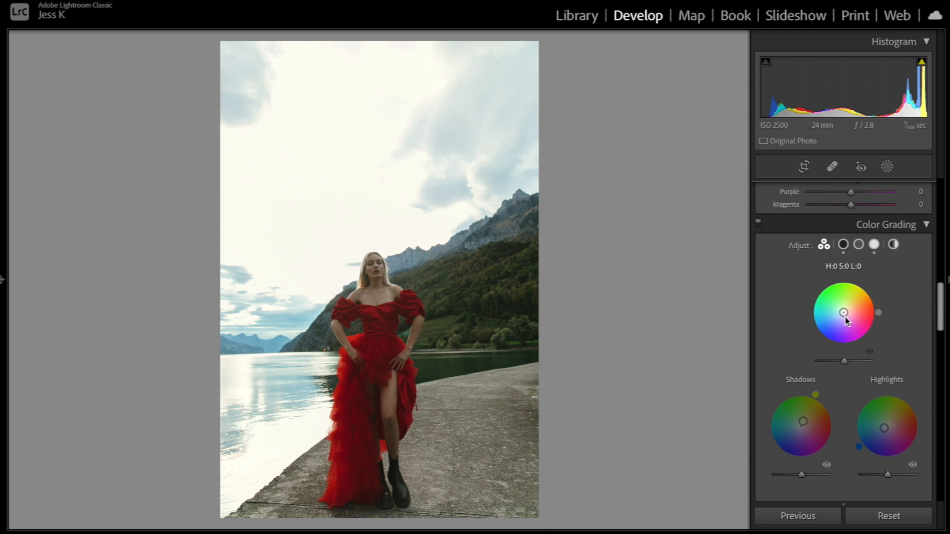
key(equal)
key(equal)
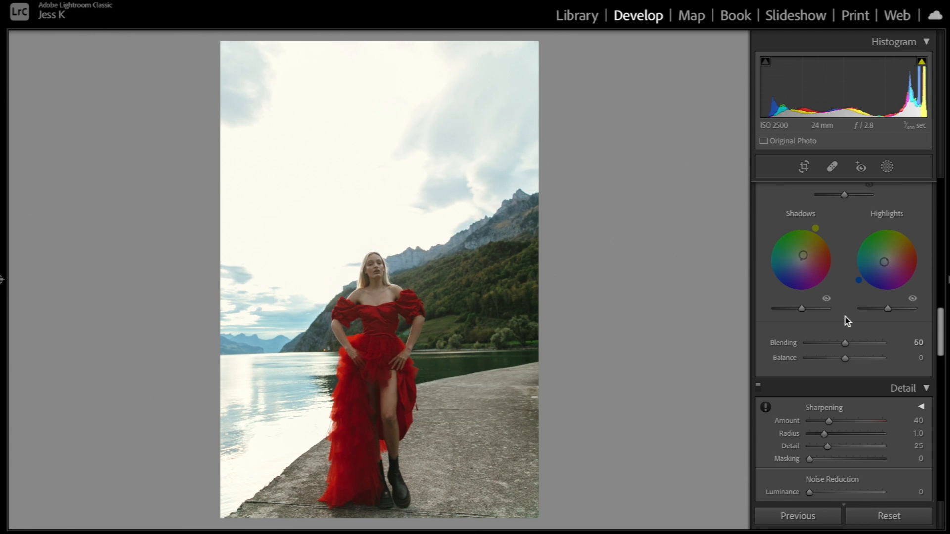
Crop the lakeside photo at its original aspect, trimming the sky and both sides so the woman stands centred and larger.
key(r)
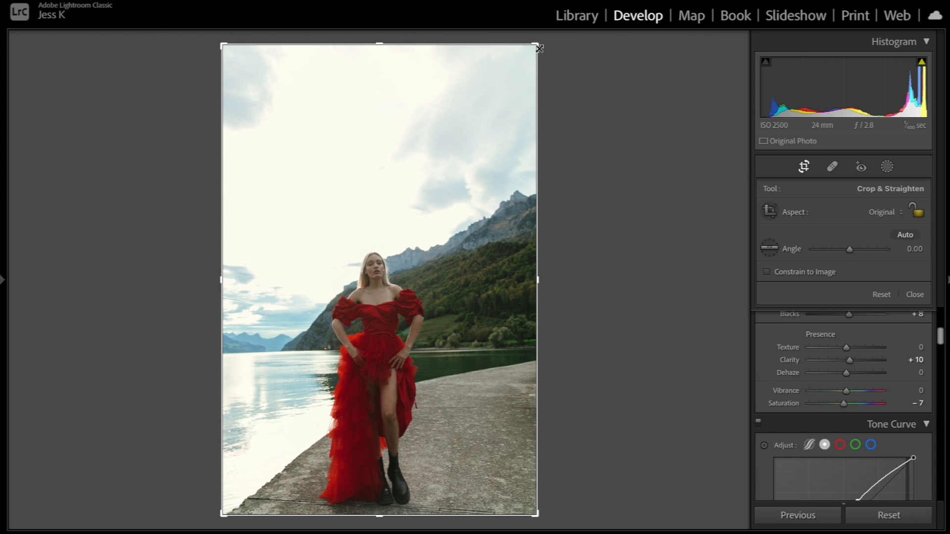
drag(539, 46, 494, 108)
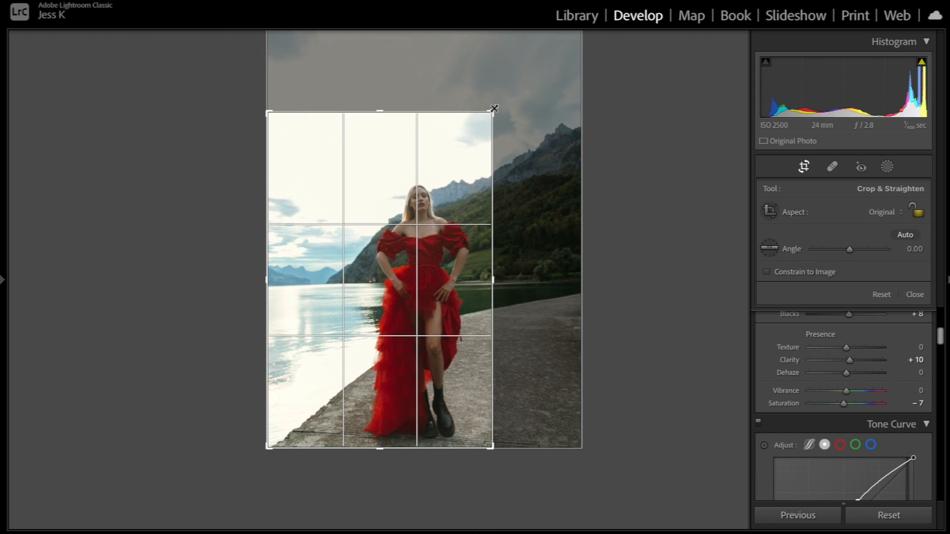
drag(423, 182, 395, 173)
click(394, 174)
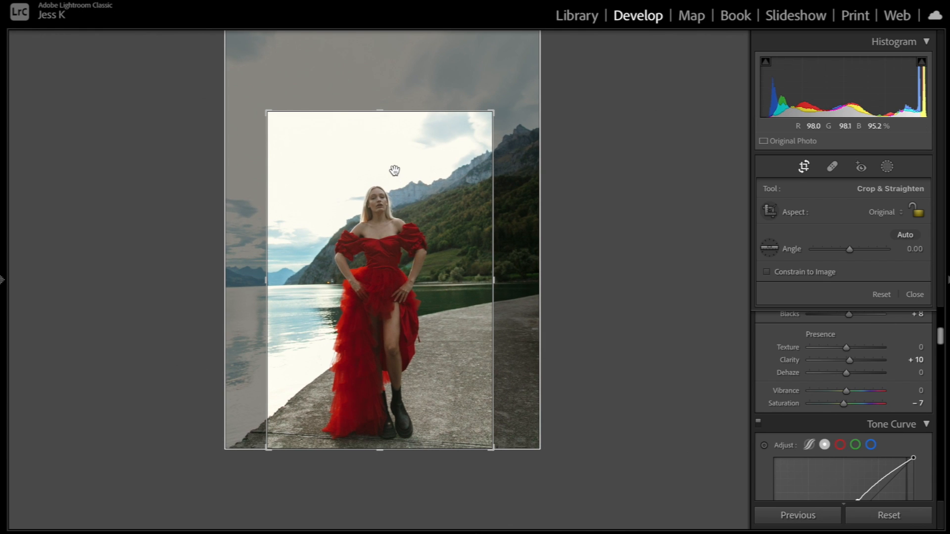
key(Return)
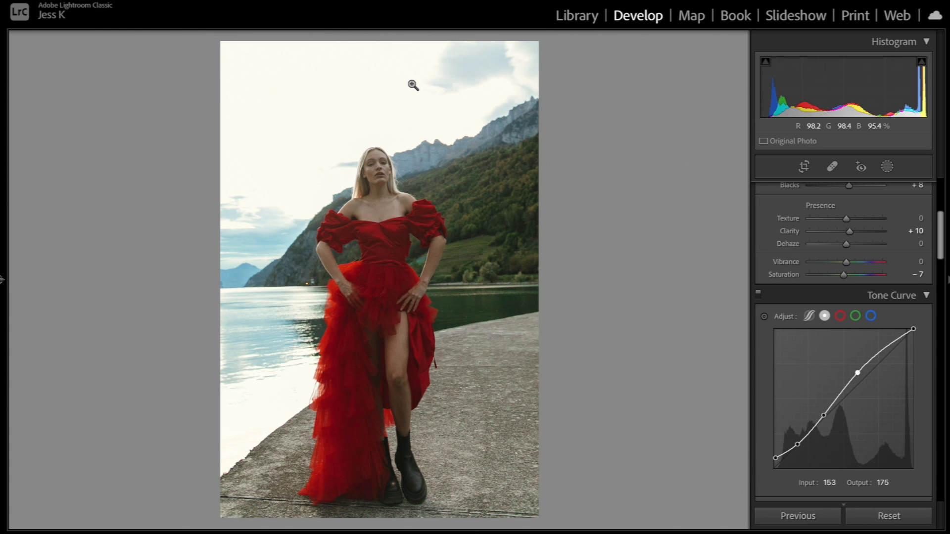
Loosen the crop to include more sky and mountain, keeping the woman slightly left of centre.
click(795, 167)
drag(492, 112, 516, 78)
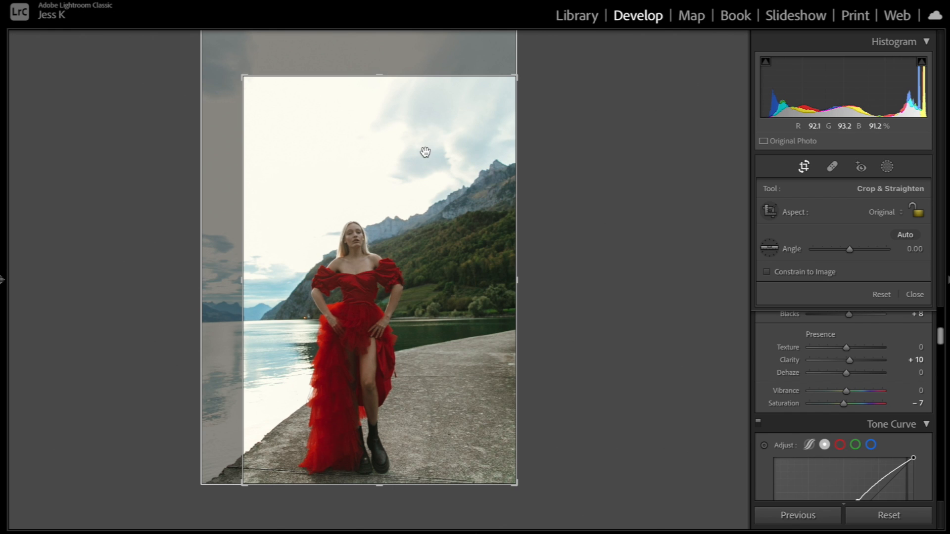
drag(420, 159, 417, 189)
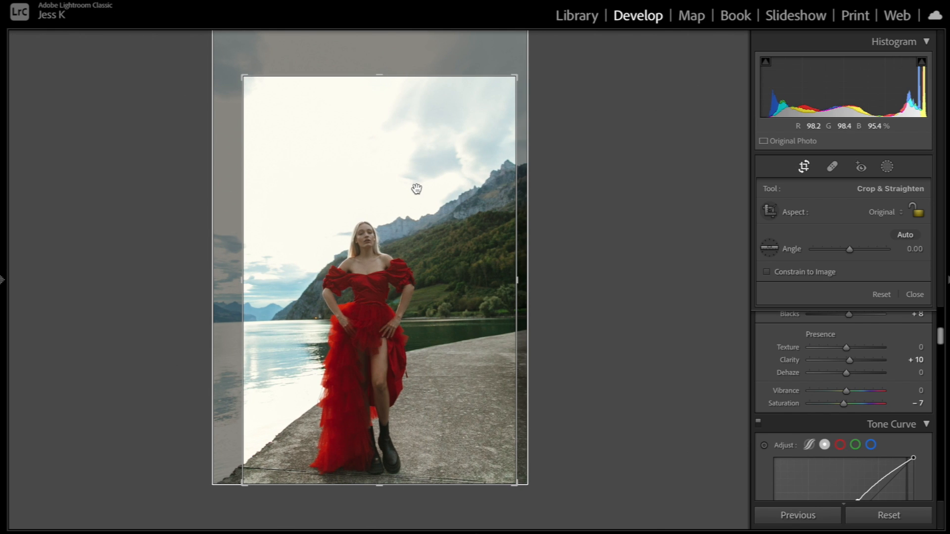
key(Return)
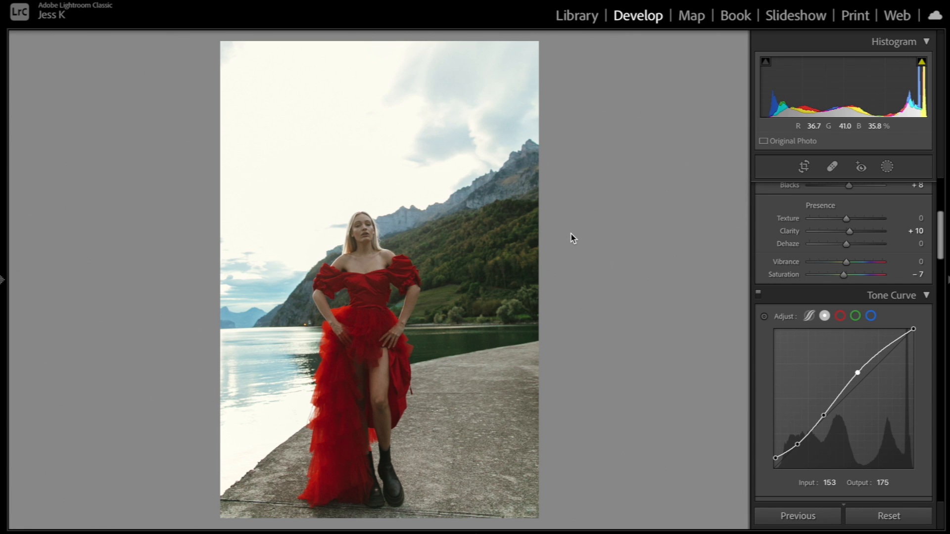
Raise the green saturation in HSL to +66.
scroll(792, 334, down, 3)
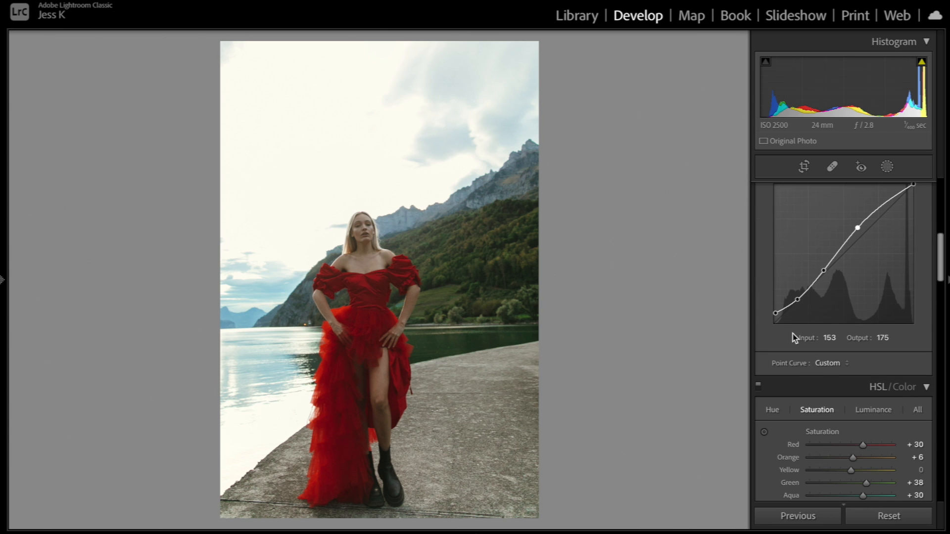
scroll(793, 334, down, 3)
scroll(793, 334, down, 1)
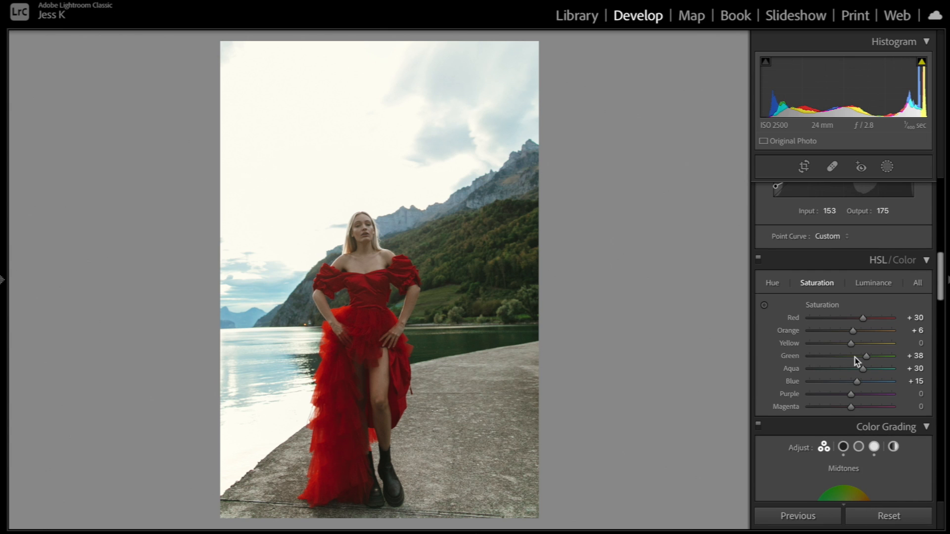
mouse_move(867, 356)
mouse_down()
mouse_move(889, 357)
mouse_move(878, 357)
mouse_up()
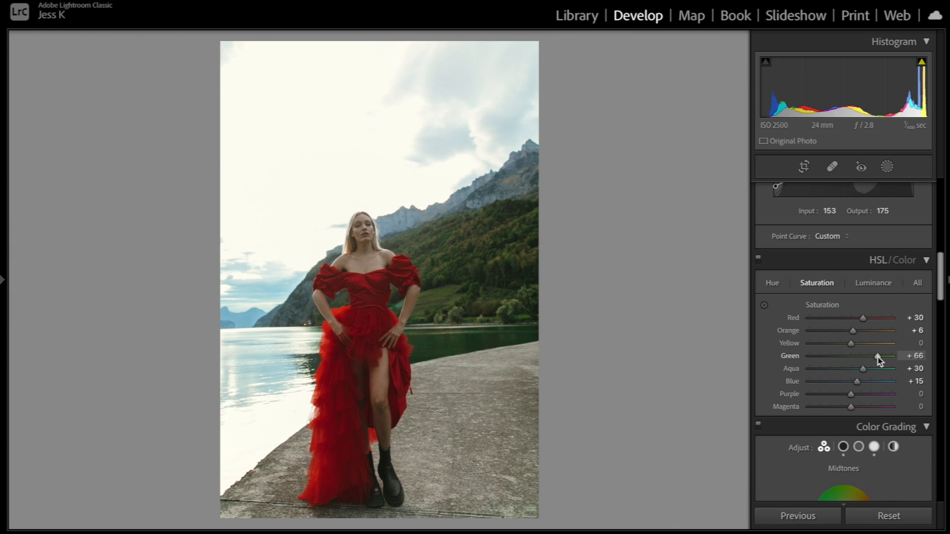
Shift the green hue to +77 and lower the green luminance to +31 in HSL.
click(866, 282)
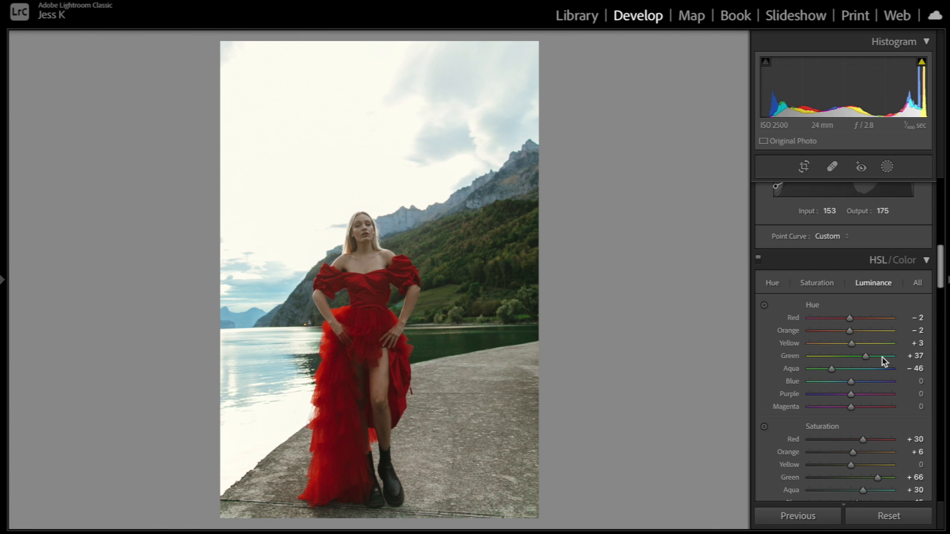
click(882, 357)
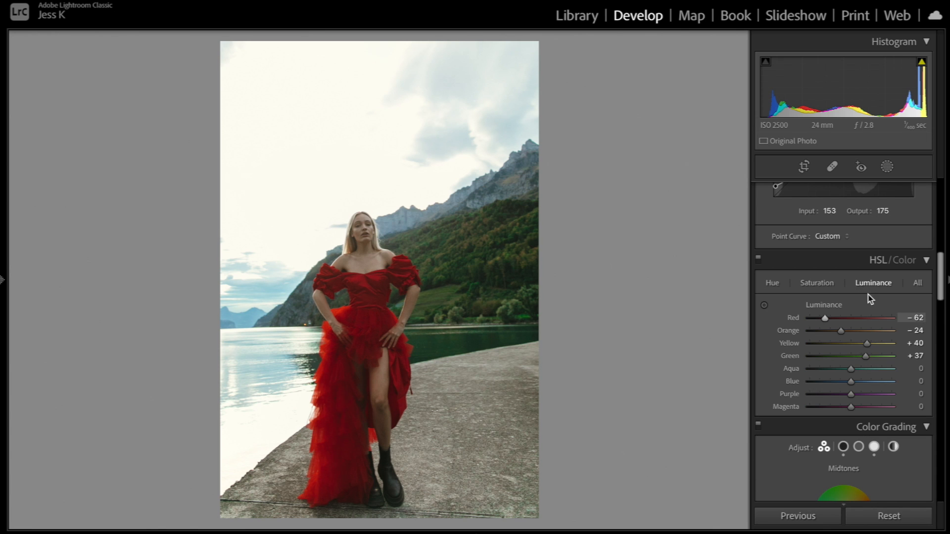
click(878, 357)
mouse_move(878, 356)
mouse_down()
mouse_move(827, 361)
mouse_move(865, 368)
mouse_up()
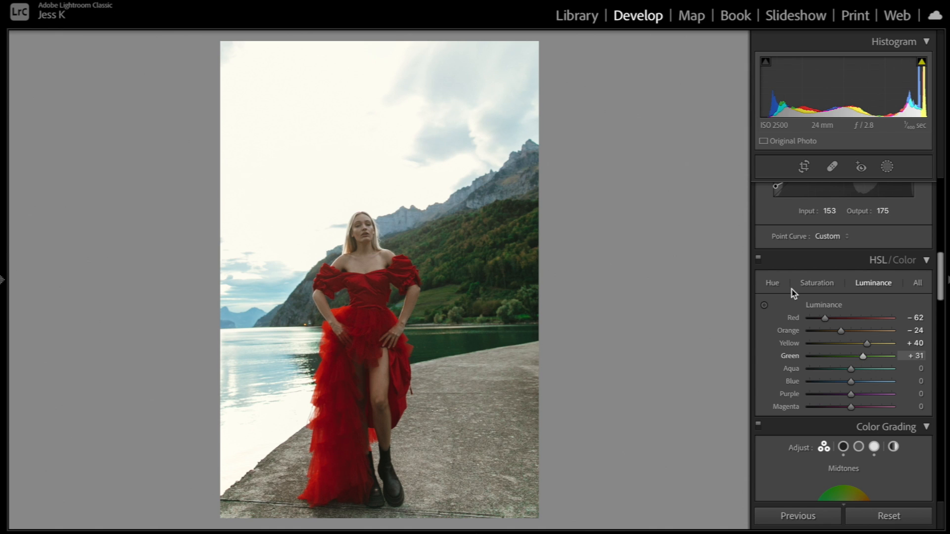
Reduce the yellow saturation to −73 and the green saturation to +40 in HSL.
click(773, 285)
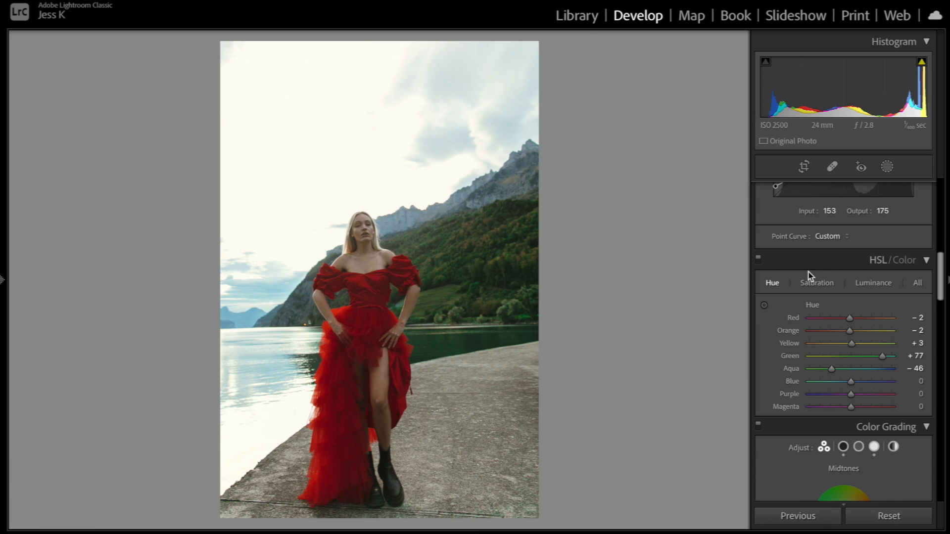
click(824, 284)
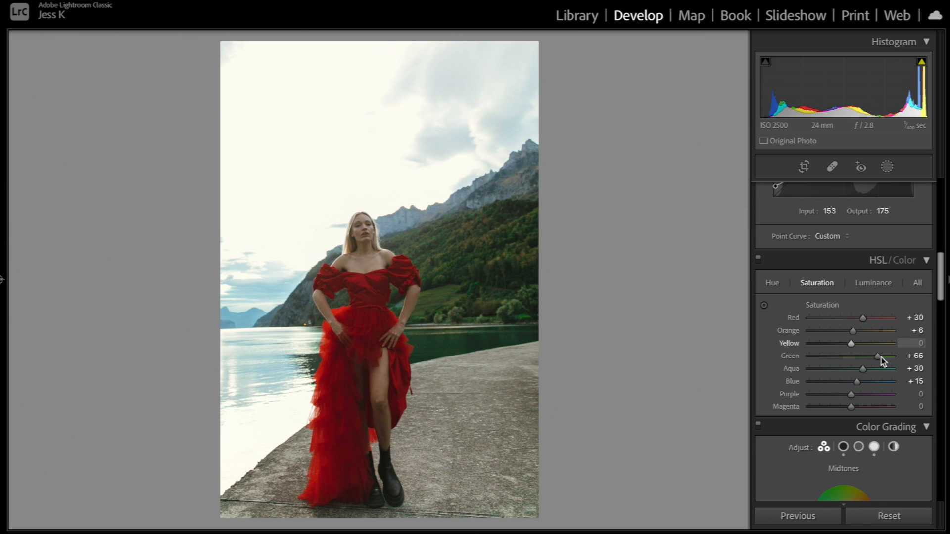
drag(881, 357, 878, 357)
drag(851, 345, 747, 354)
mouse_move(809, 344)
mouse_down()
mouse_move(831, 348)
mouse_move(818, 349)
mouse_up()
mouse_move(874, 356)
mouse_down()
mouse_move(825, 360)
mouse_move(940, 372)
mouse_move(888, 366)
mouse_up()
drag(824, 346, 874, 360)
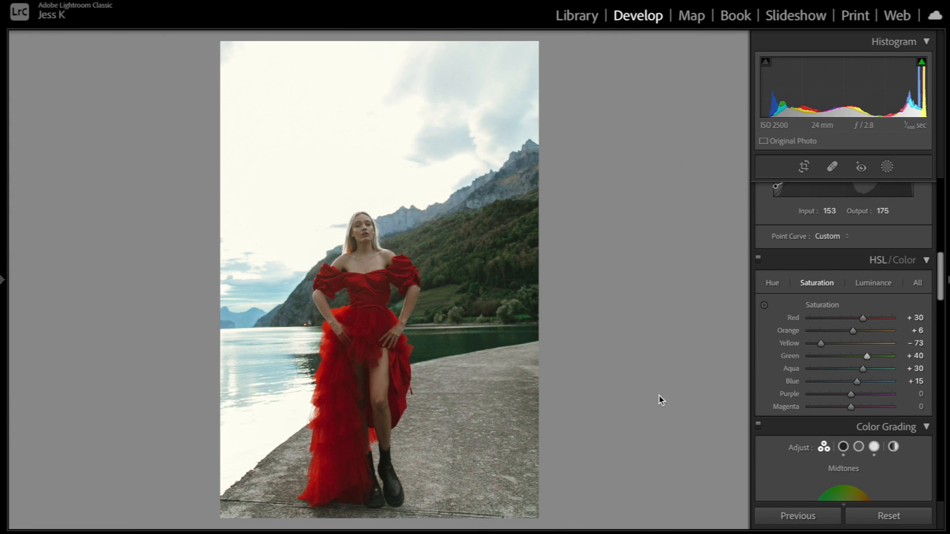
Switch to the unedited closer portrait on the pebble shore and apply the lakeside photo's edit settings to it.
key(backslash)
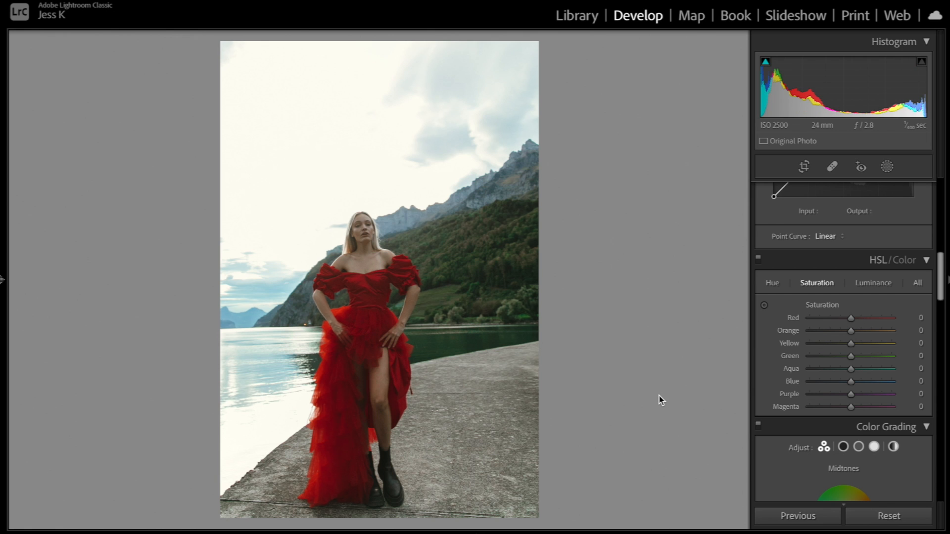
key(alt)
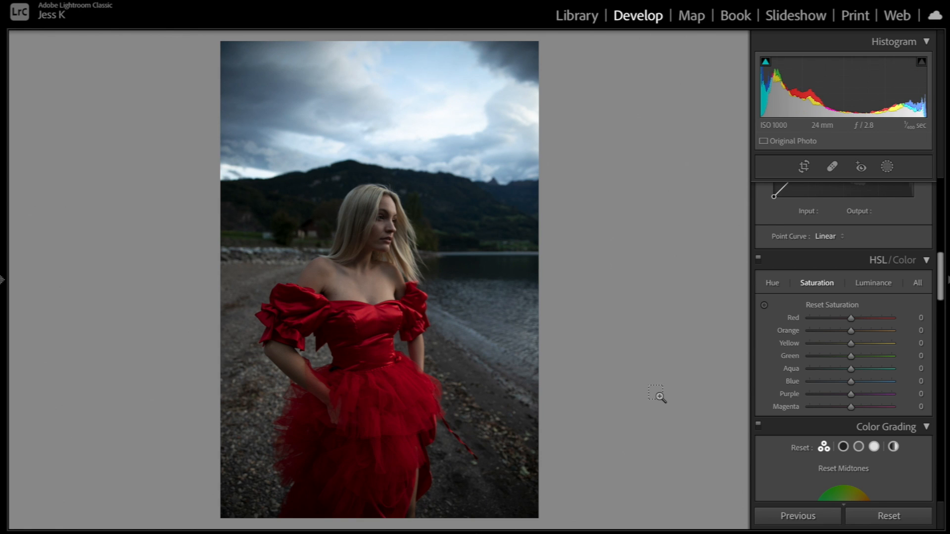
key(ctrl+alt+v)
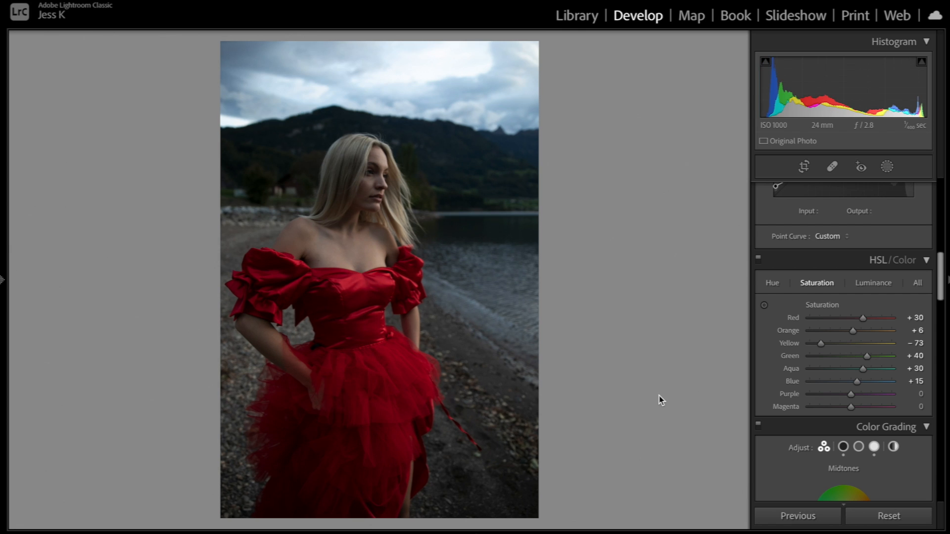
Recrop the shore portrait by shifting the image to the right within the frame and enlarging the crop to include more sky.
click(803, 169)
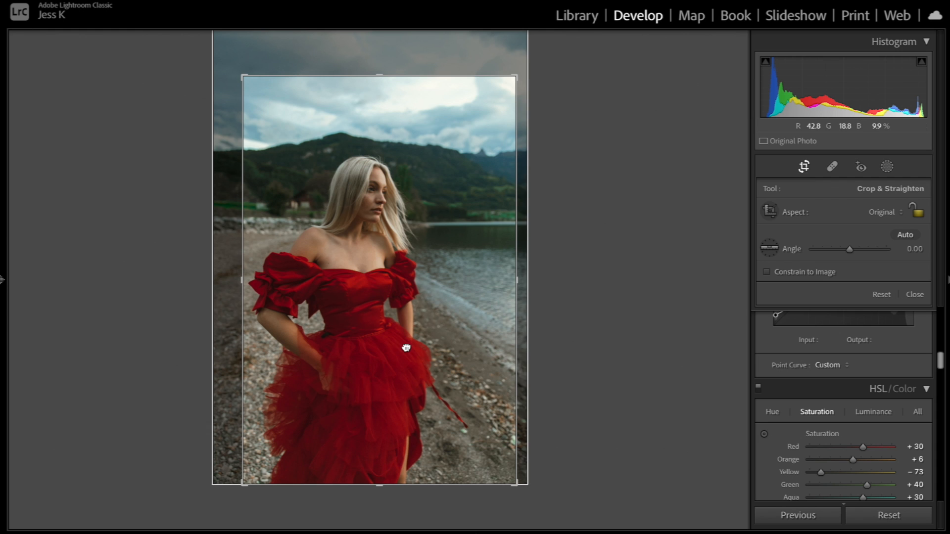
drag(403, 344, 437, 345)
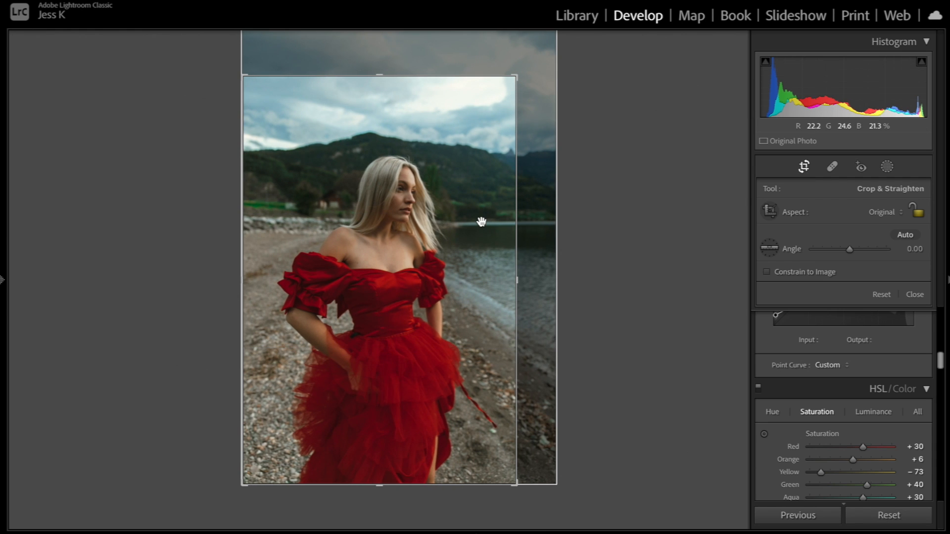
drag(515, 77, 536, 45)
key(Return)
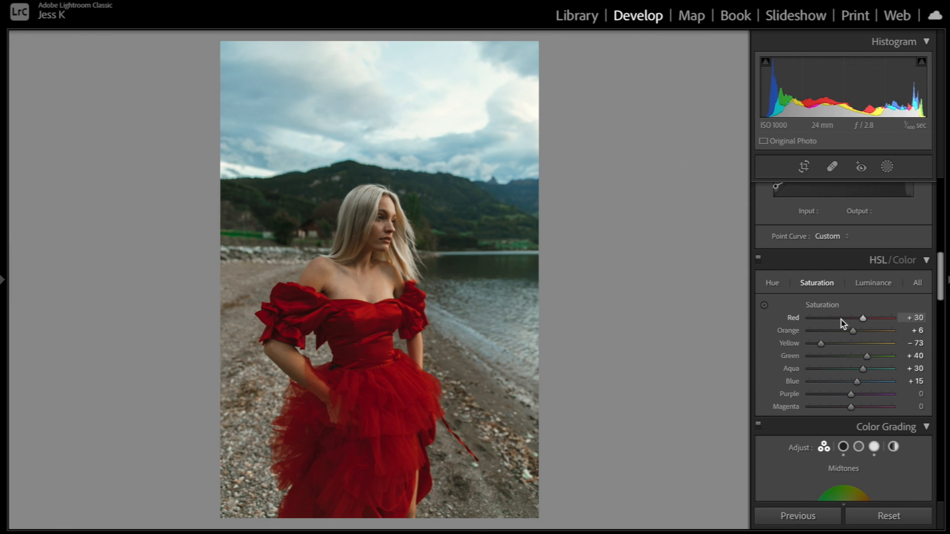
Lower the orange saturation to −16 and slightly raise the orange luminance in HSL.
drag(844, 329, 842, 331)
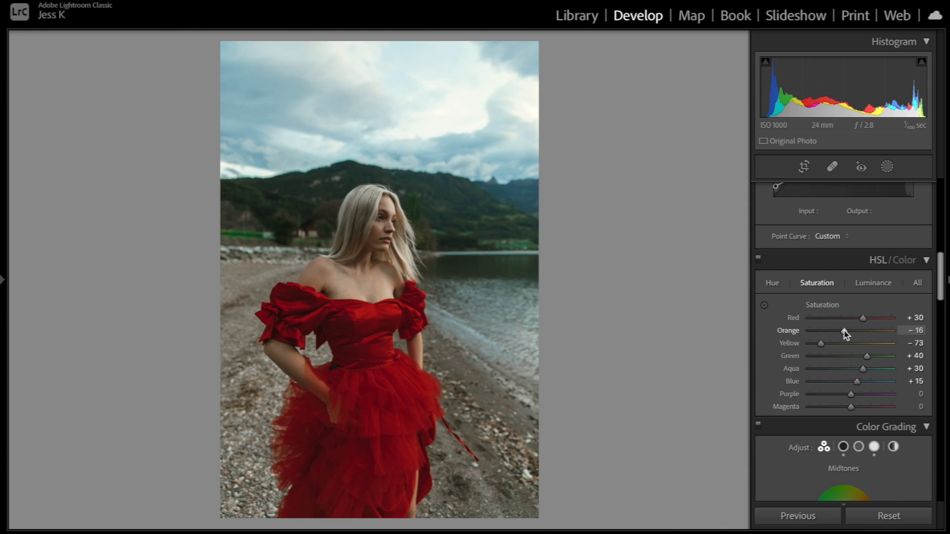
click(869, 284)
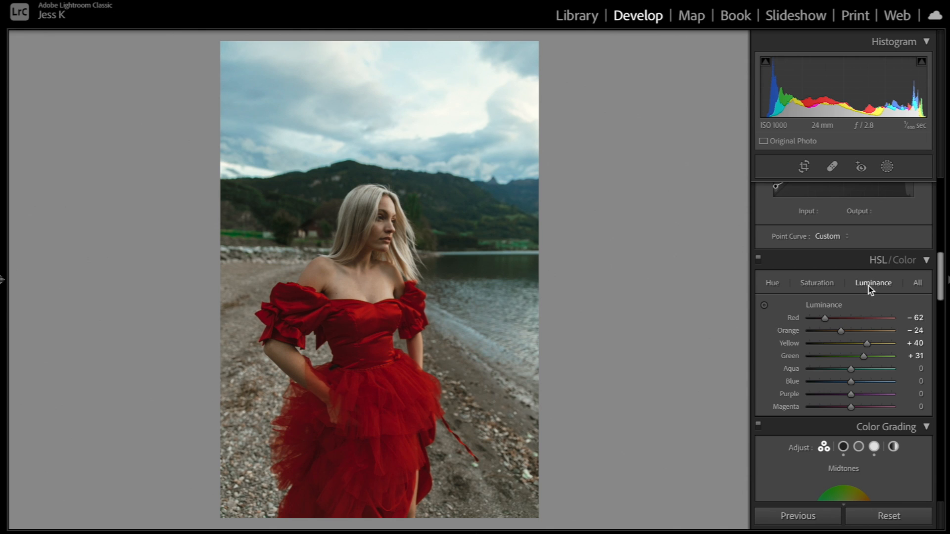
click(847, 331)
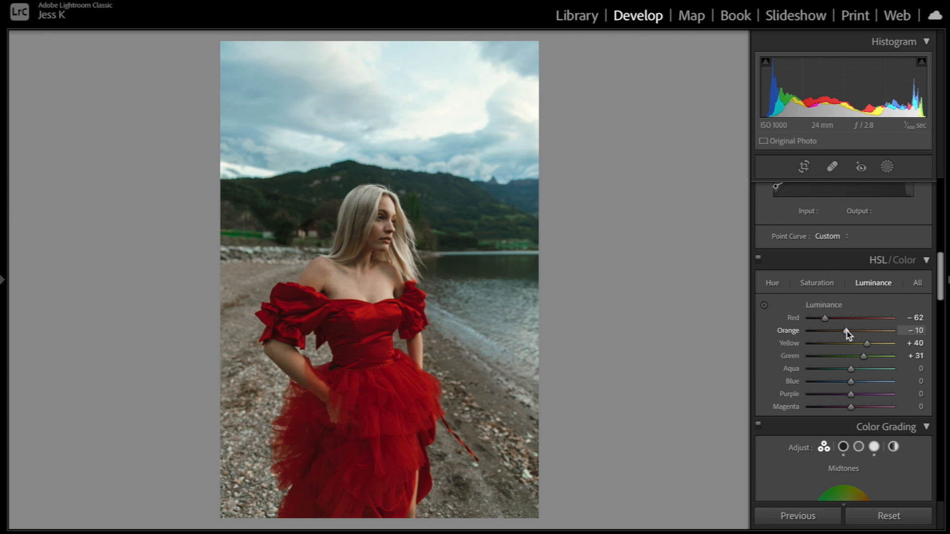
drag(847, 331, 843, 332)
Raise the yellow saturation to +2 in HSL and compare the photo with its unedited version.
click(826, 286)
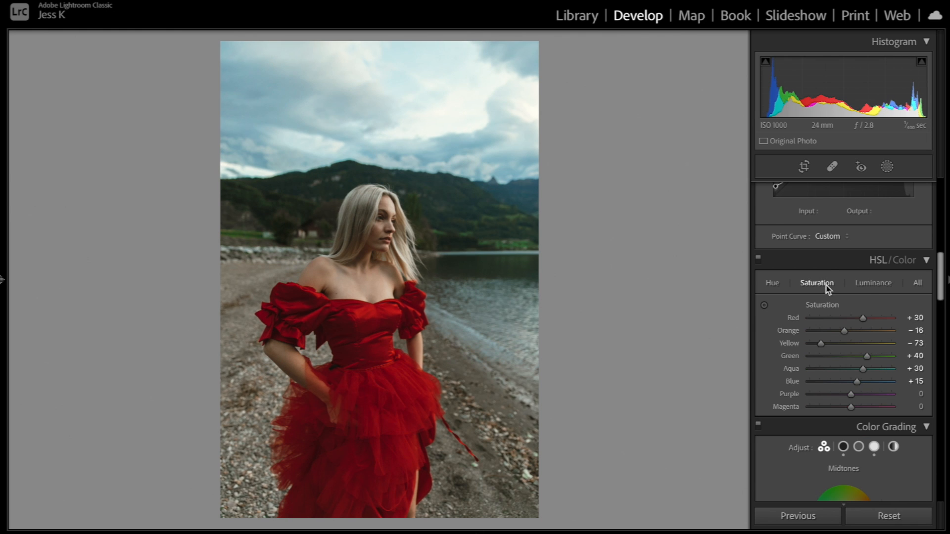
click(850, 345)
drag(853, 345, 816, 346)
click(852, 347)
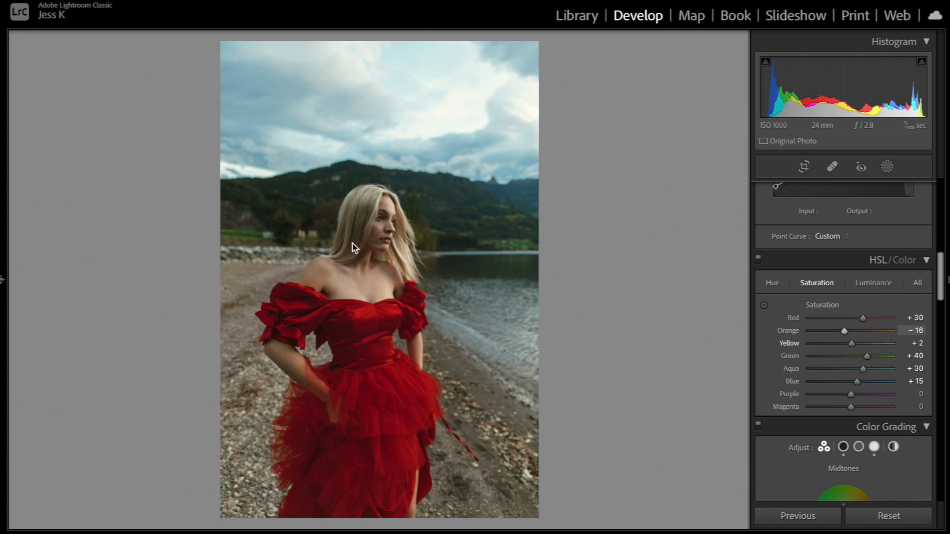
key(backslash)
key(backslash)
Fine-tune the blue saturation in HSL and check the edit against the original photo.
scroll(847, 319, down, 1)
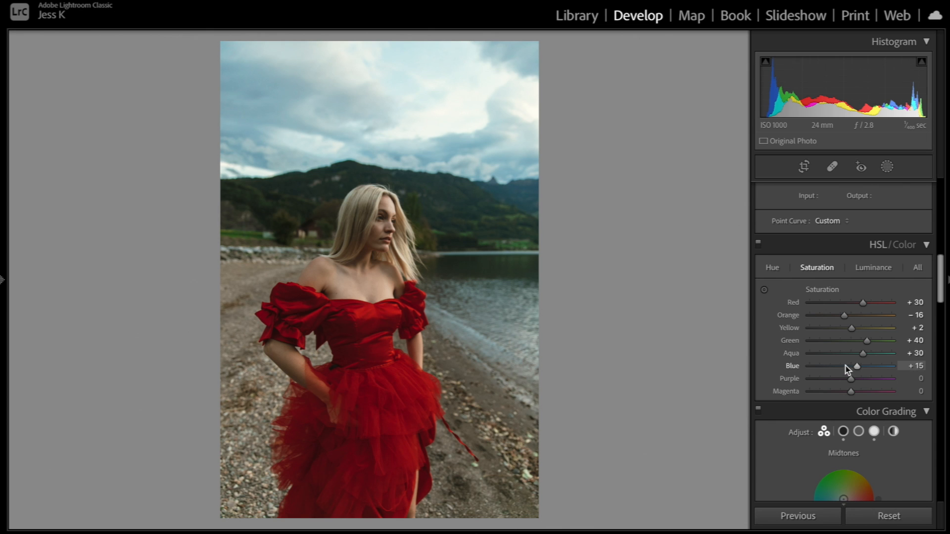
mouse_move(855, 367)
mouse_down()
mouse_move(838, 368)
mouse_move(854, 367)
mouse_up()
key(backslash)
key(backslash)
Create an enlarged brush mask with Temp 31, Exposure 0.38, Contrast 8 and Clarity 0, and paint it over the sky and hills behind the woman.
scroll(821, 284, up, 10)
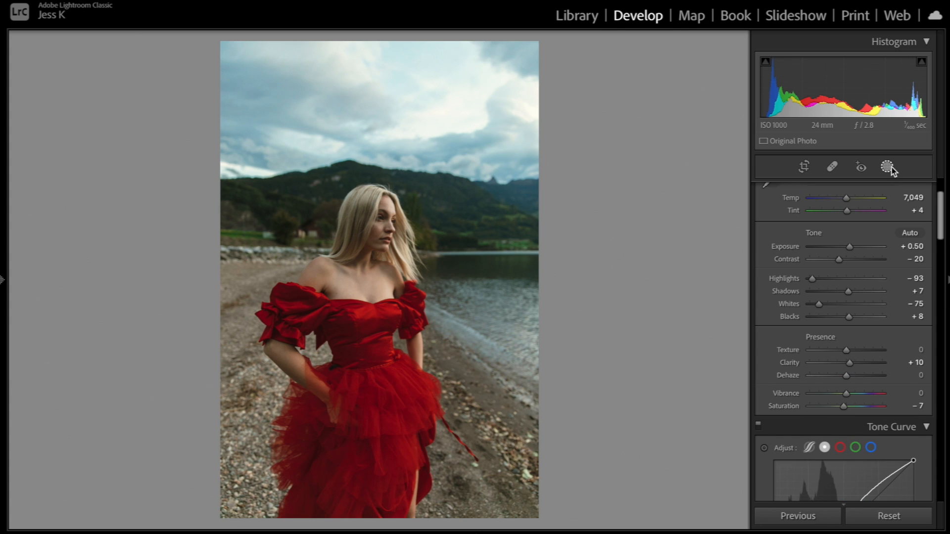
scroll(890, 168, up, 3)
click(890, 167)
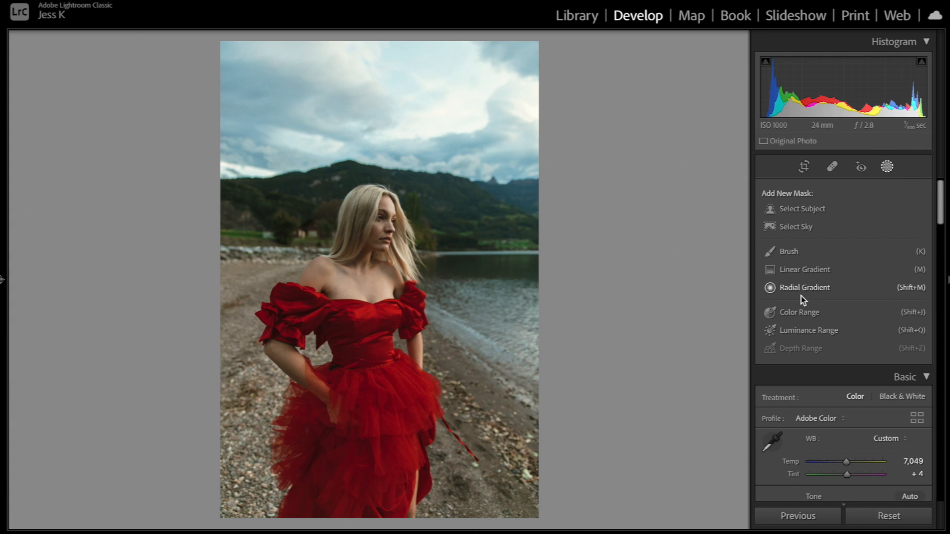
click(789, 252)
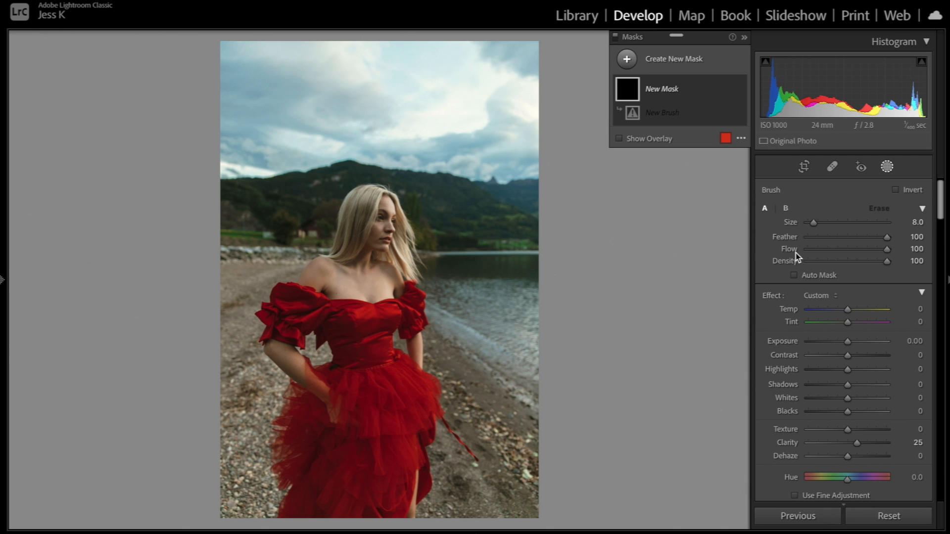
drag(813, 222, 838, 226)
drag(848, 342, 854, 357)
drag(834, 482, 820, 480)
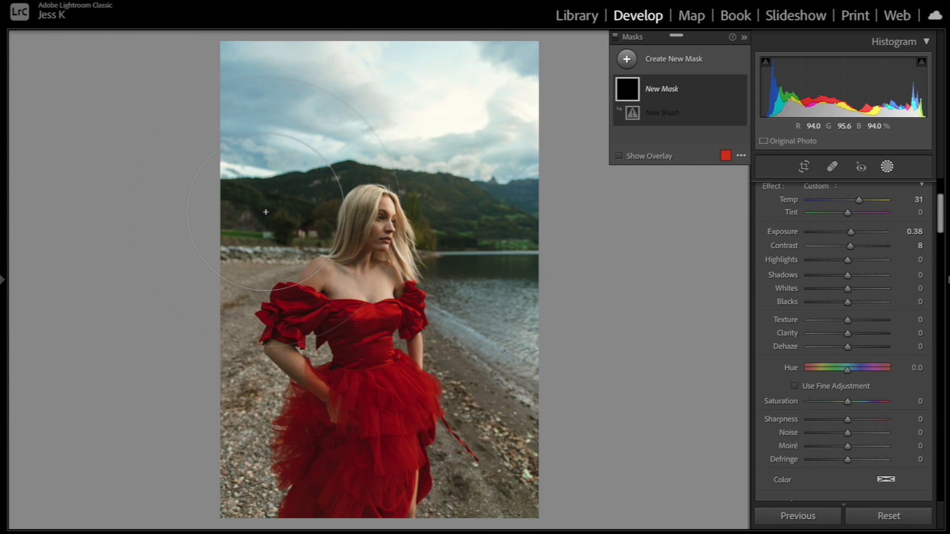
drag(297, 221, 267, 238)
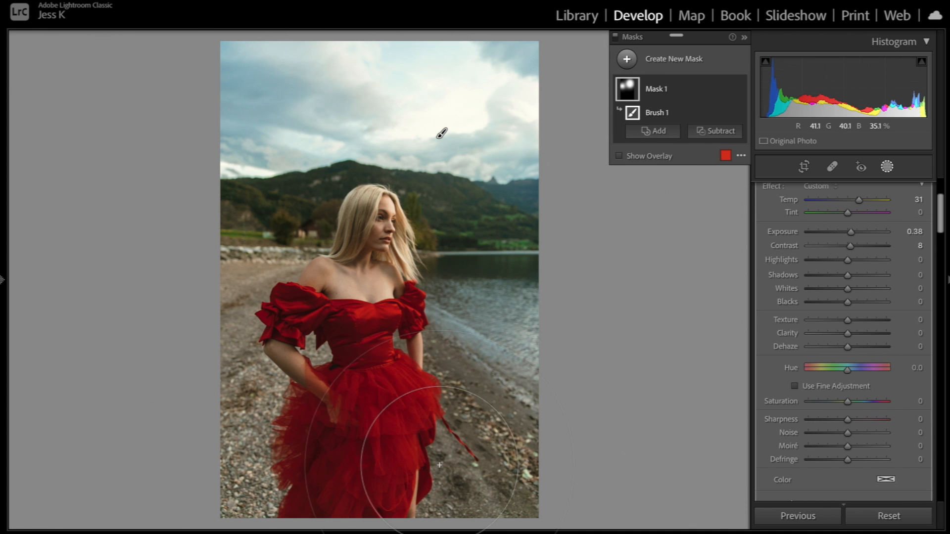
Try brushing the warm mask over the lower shore and pebbles, and undo those strokes.
drag(452, 493, 251, 424)
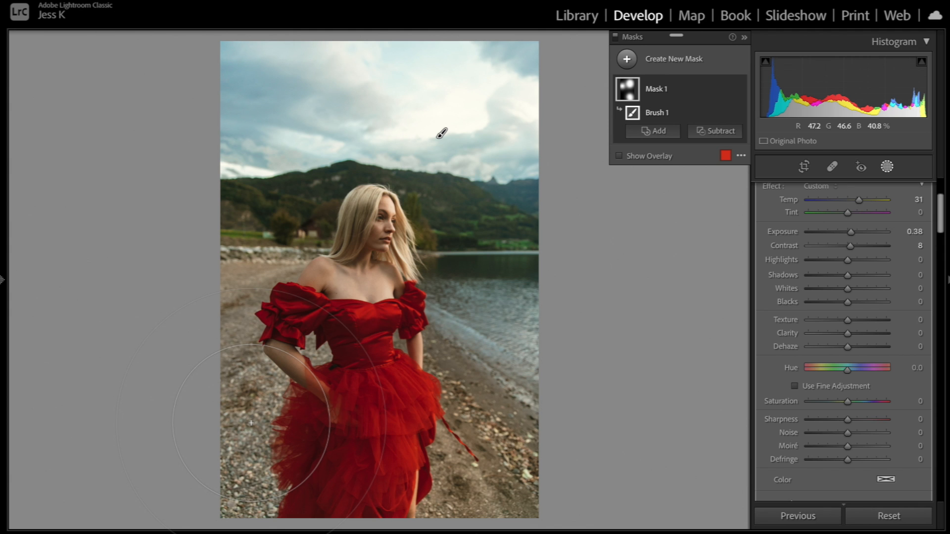
key(ctrl+z)
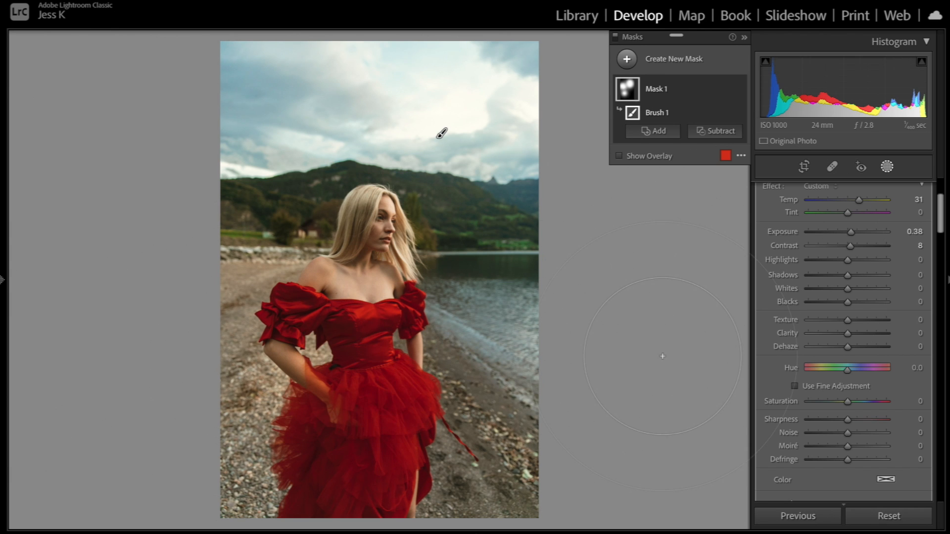
key(ctrl+z)
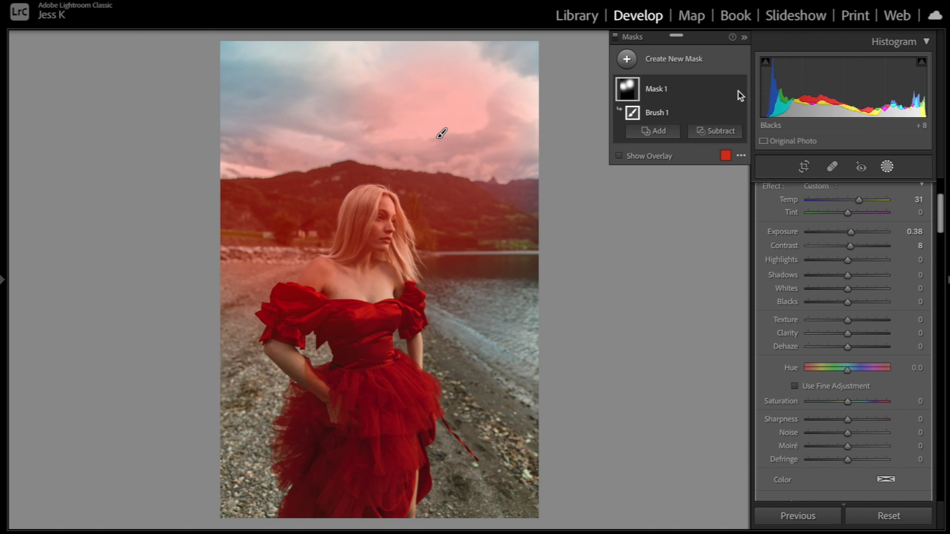
Toggle the visibility of the brush mask to compare the shore portrait with and without the warm glow.
click(739, 90)
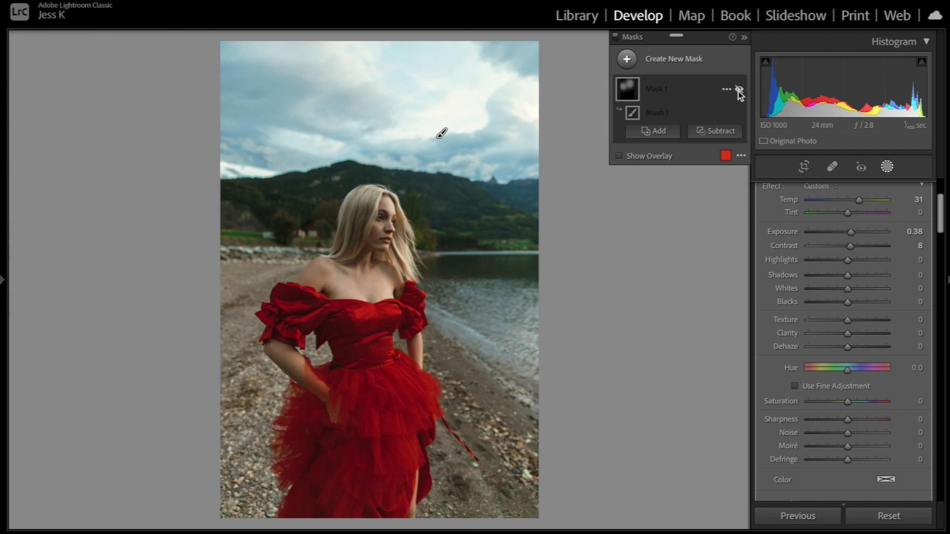
click(739, 90)
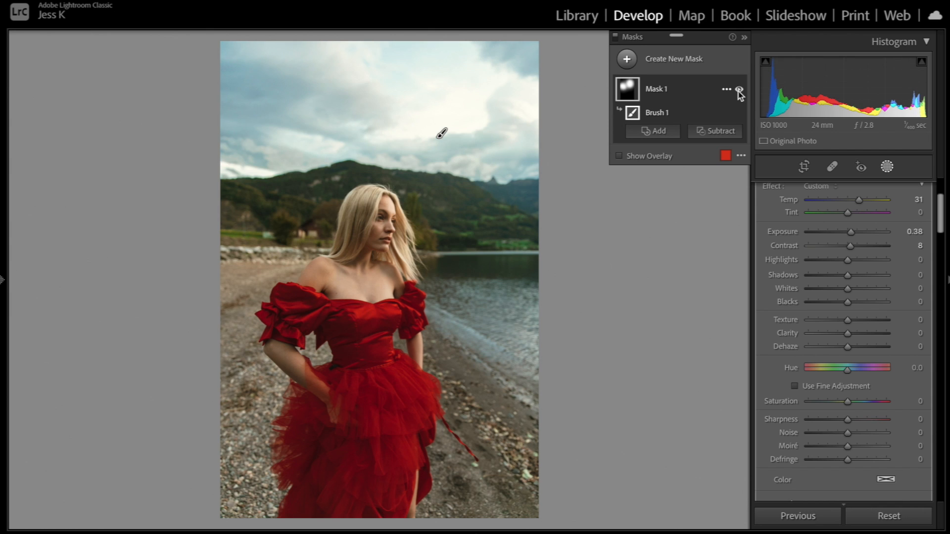
click(738, 90)
click(739, 90)
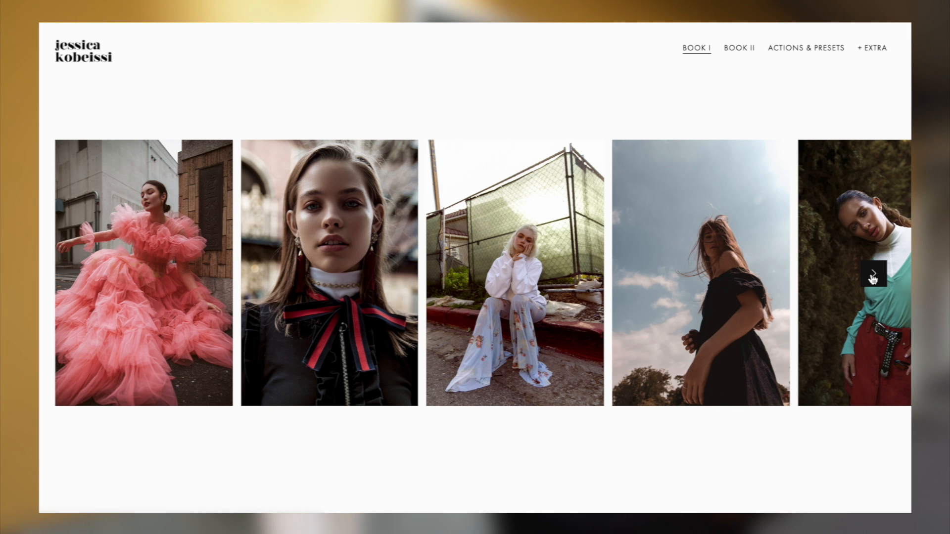
Switch to the photography portfolio website and browse forward through the Book I gallery.
click(871, 277)
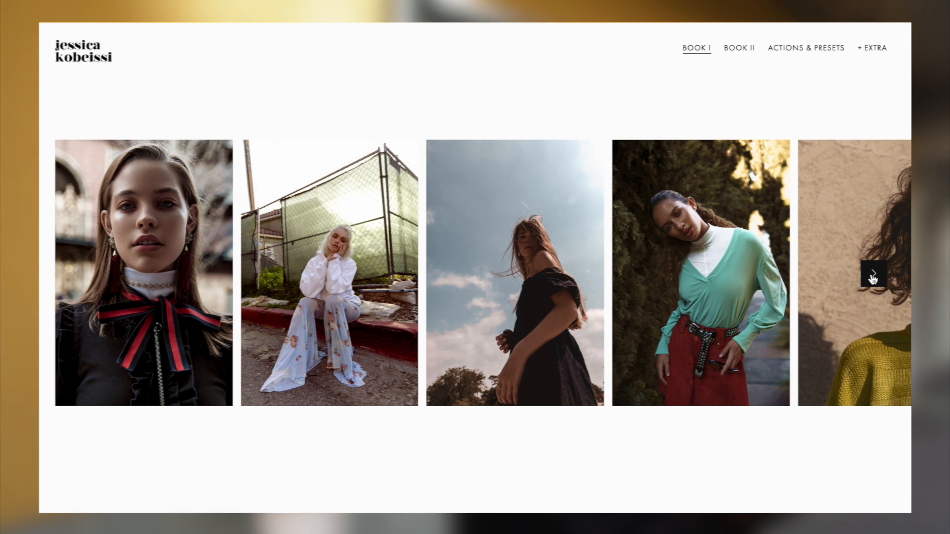
click(871, 277)
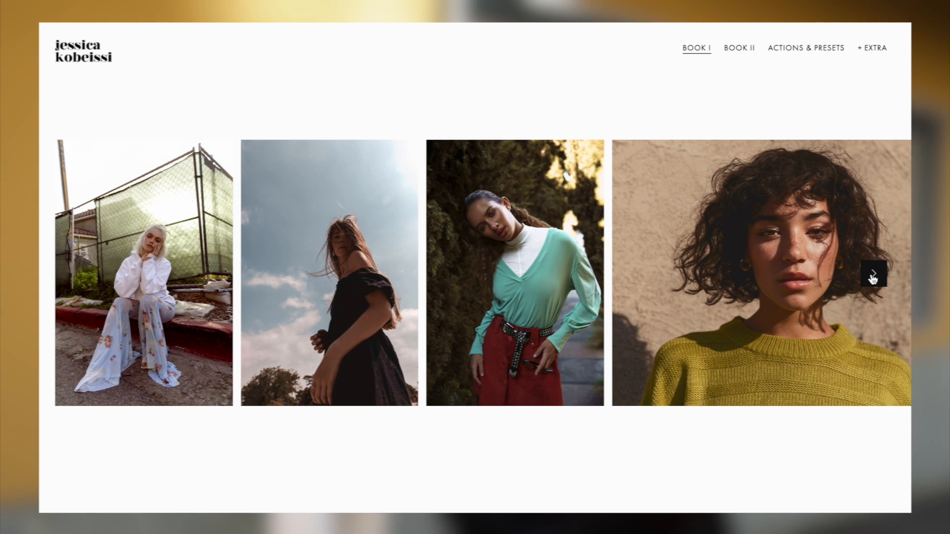
click(872, 275)
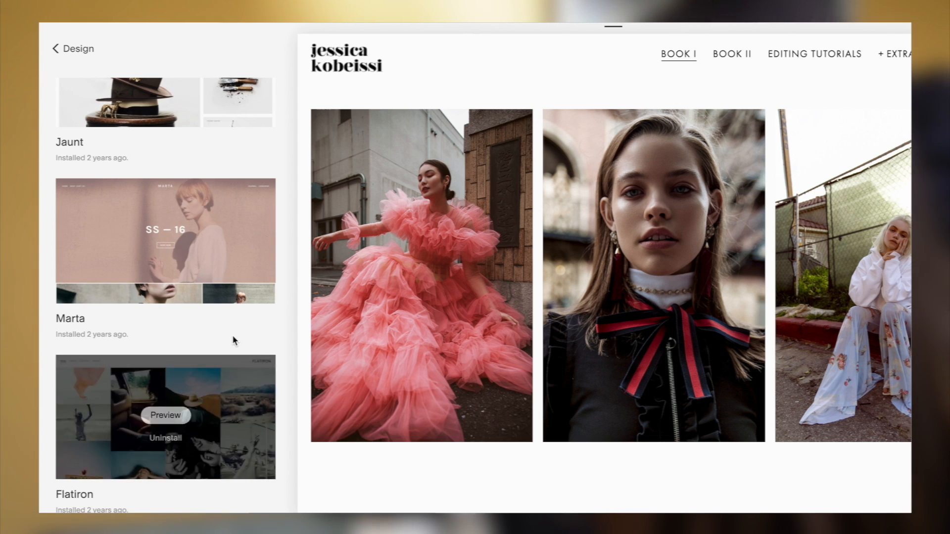
Browse the website's installed templates and preview the Wells and Wexley designs.
scroll(208, 356, up, 6)
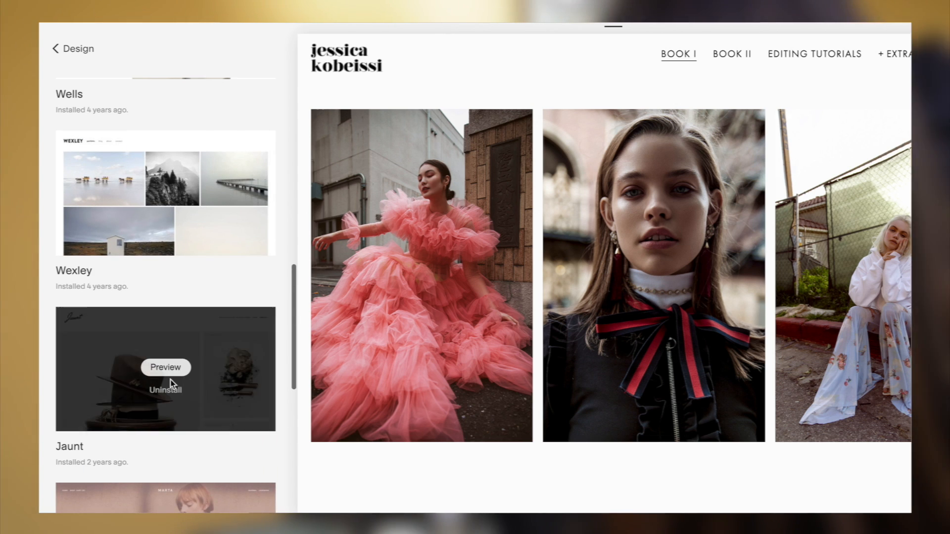
scroll(186, 236, up, 3)
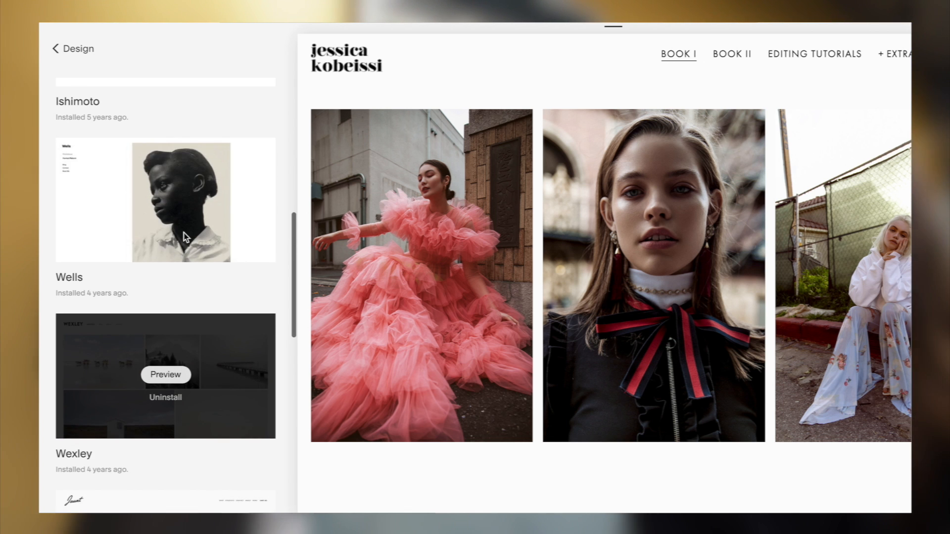
click(165, 198)
scroll(166, 233, up, 4)
scroll(165, 229, down, 6)
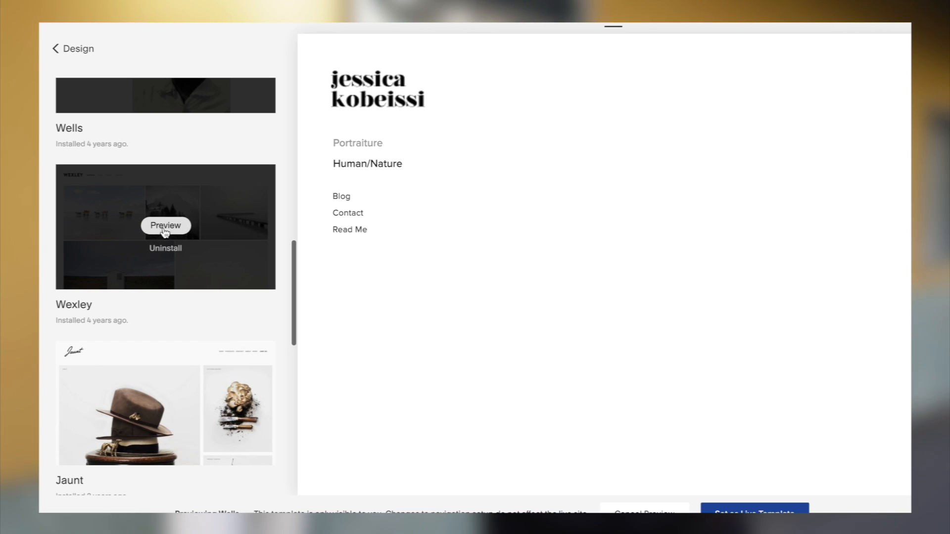
click(165, 226)
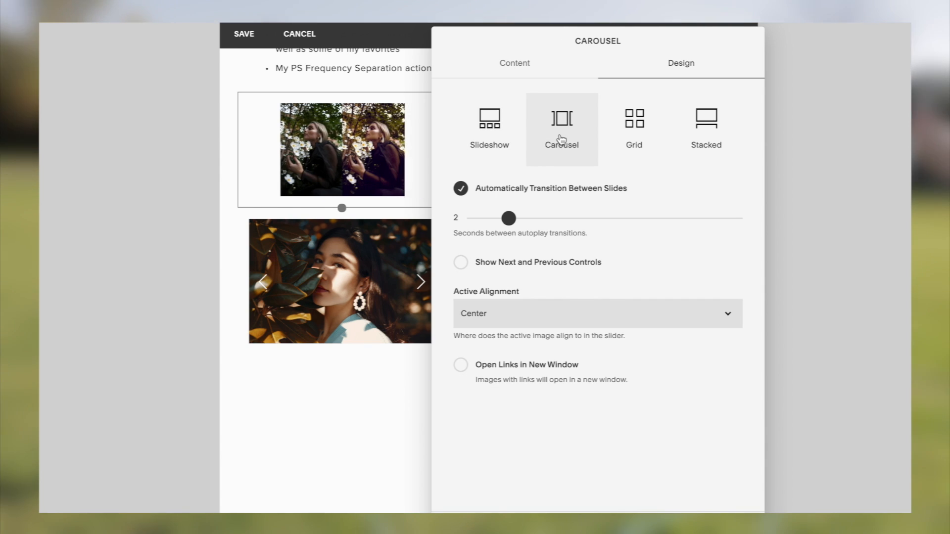
Try the Grid and Stacked layouts for the page's image gallery block.
click(648, 143)
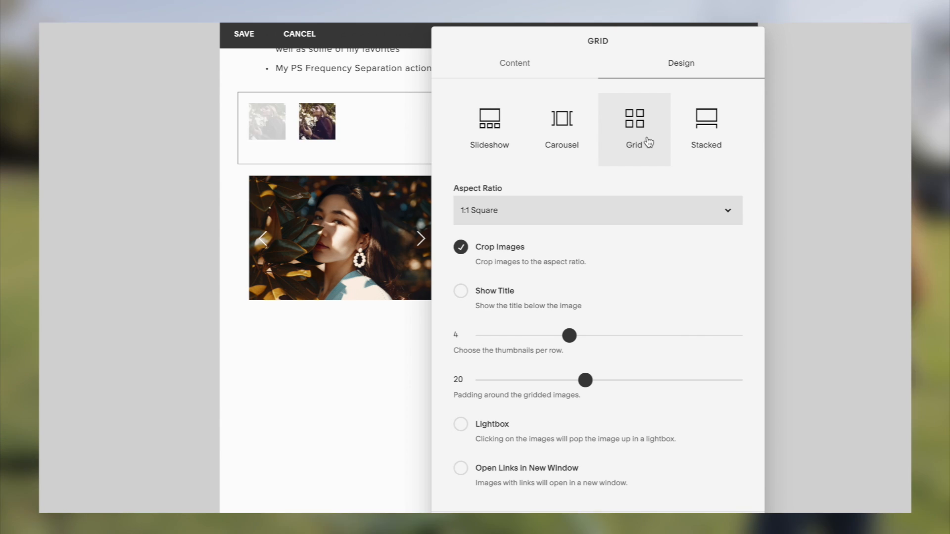
click(698, 140)
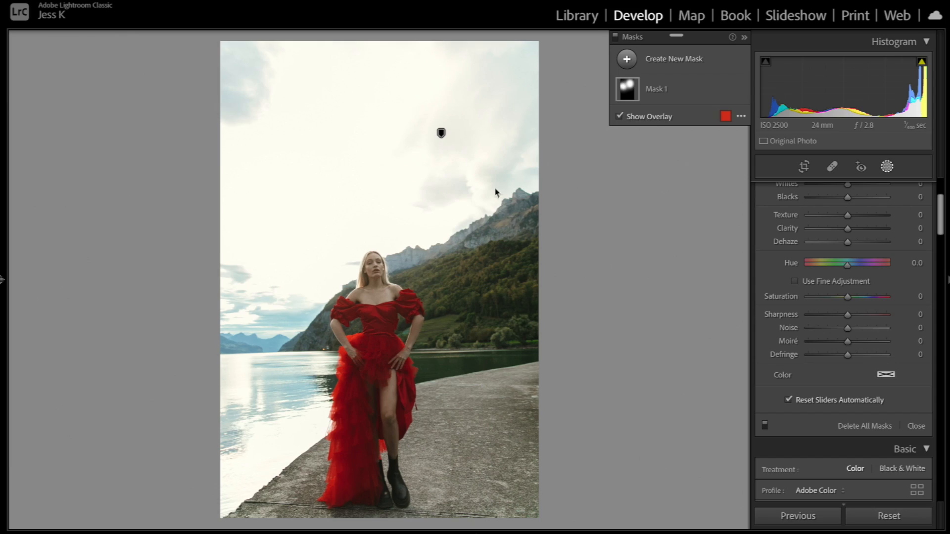
Switch back to Lightroom Classic and move the pier portrait's brush mask from the sky down toward the mountainside.
click(442, 139)
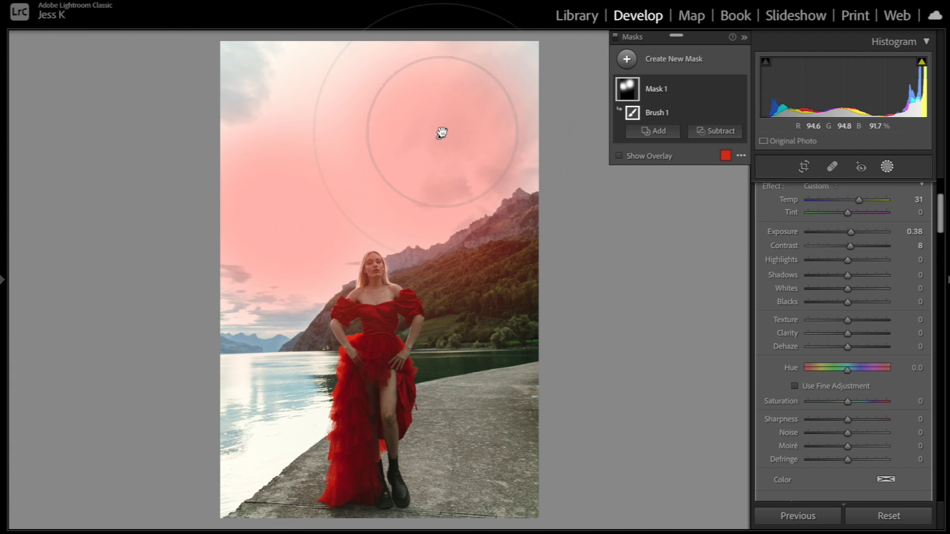
drag(440, 143, 470, 207)
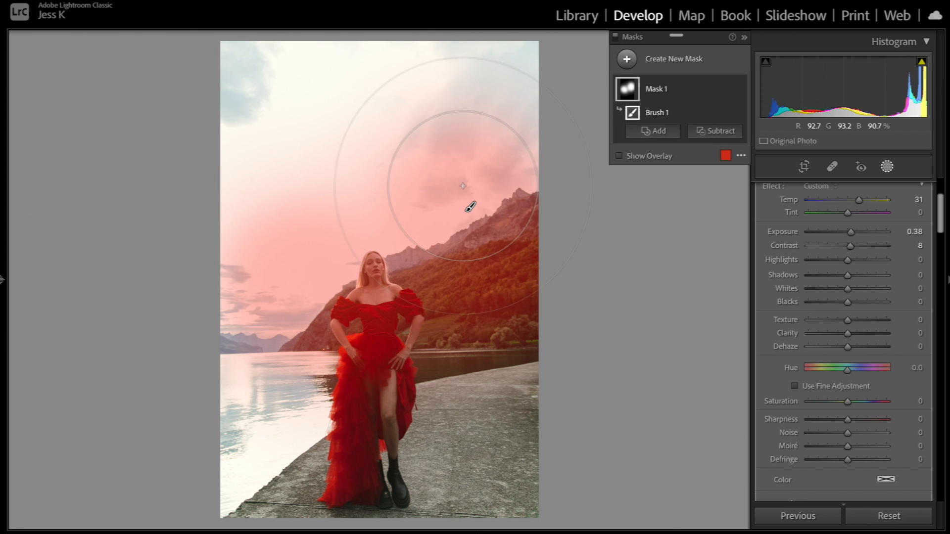
click(679, 102)
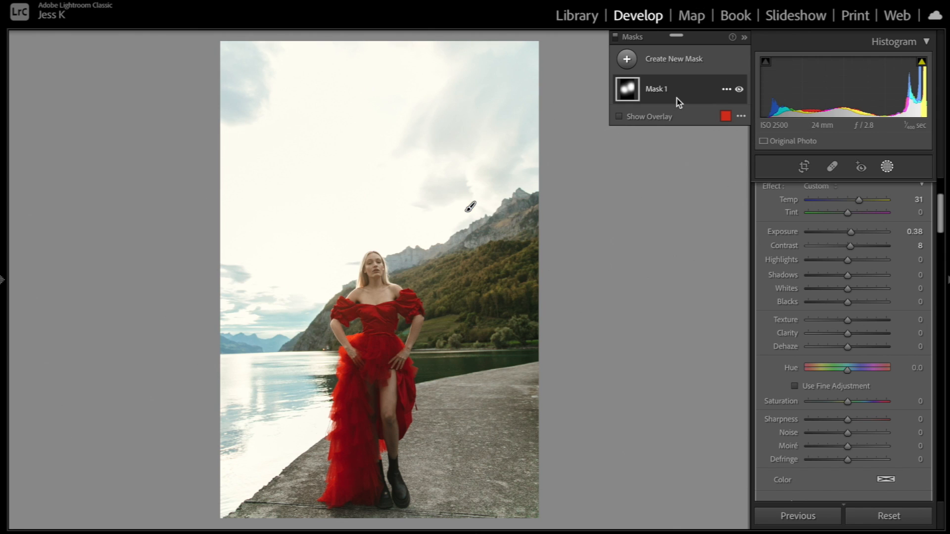
Toggle the mask's visibility to compare the pier portrait with and without the warm glow on the mountain.
click(739, 90)
click(738, 91)
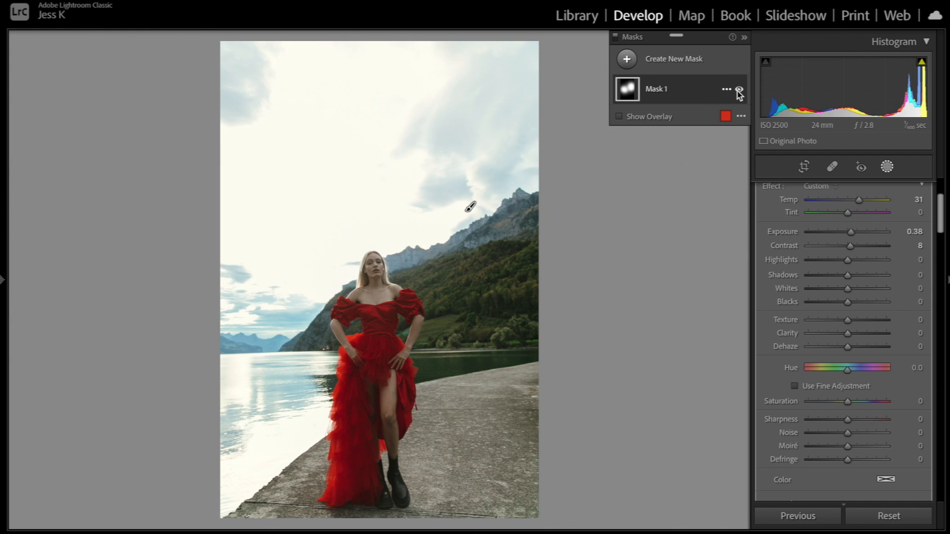
click(739, 90)
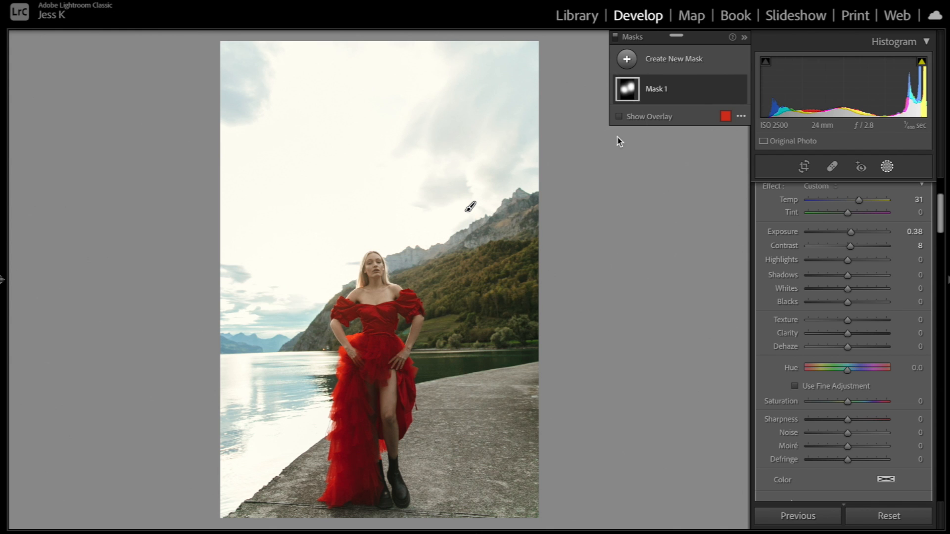
Extend the warm brush mask onto the water and the concrete pier on either side of the woman, adjusting the brush size.
scroll(470, 207, down, 4)
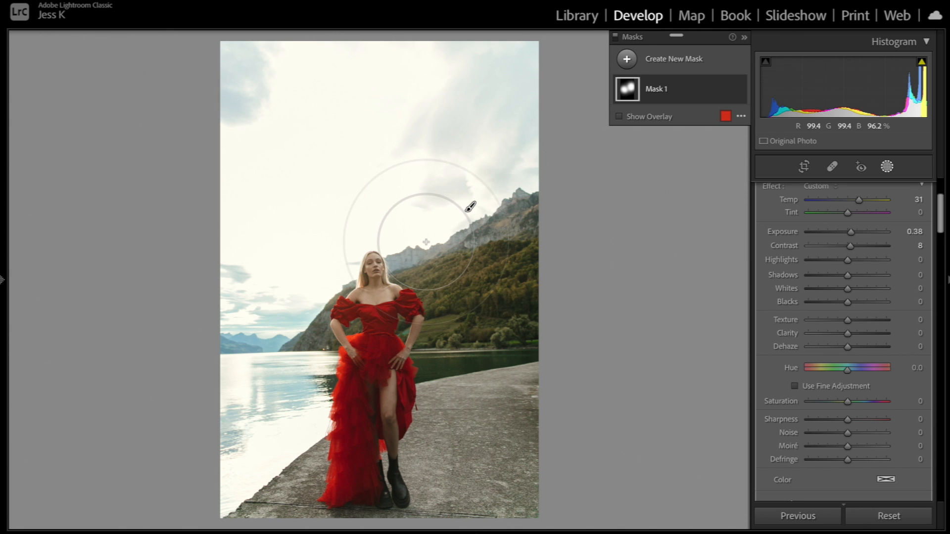
scroll(426, 242, down, 2)
mouse_move(437, 246)
mouse_down()
mouse_move(386, 235)
mouse_move(285, 276)
mouse_up()
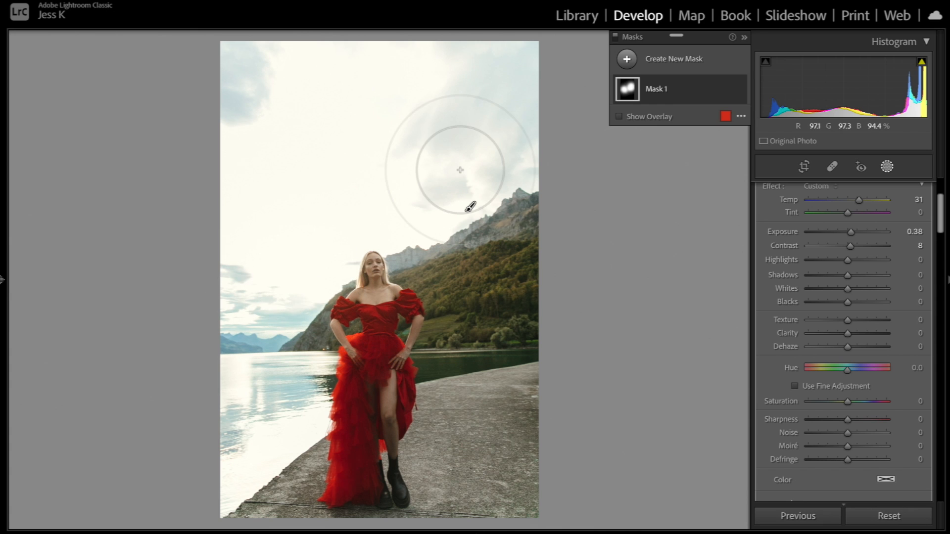
scroll(859, 221, up, 1)
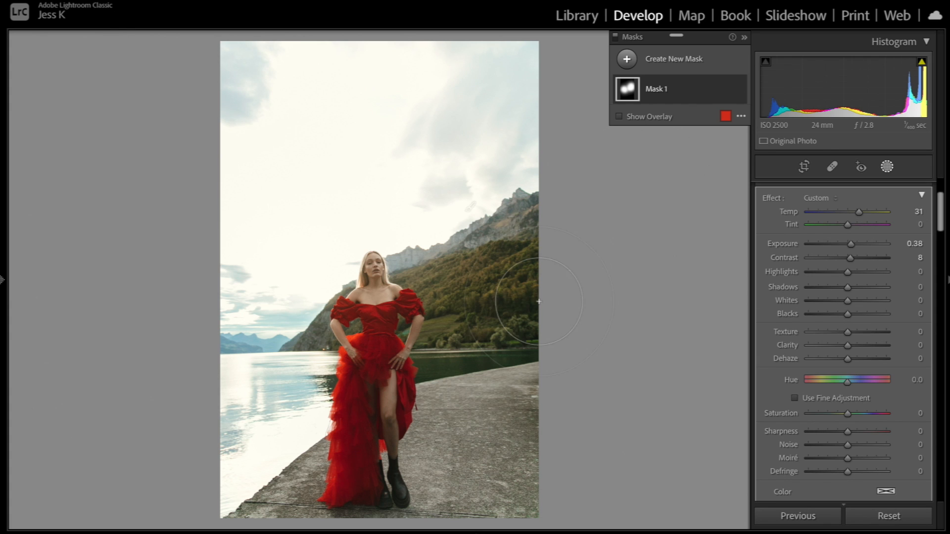
scroll(287, 400, up, 3)
click(287, 399)
click(438, 374)
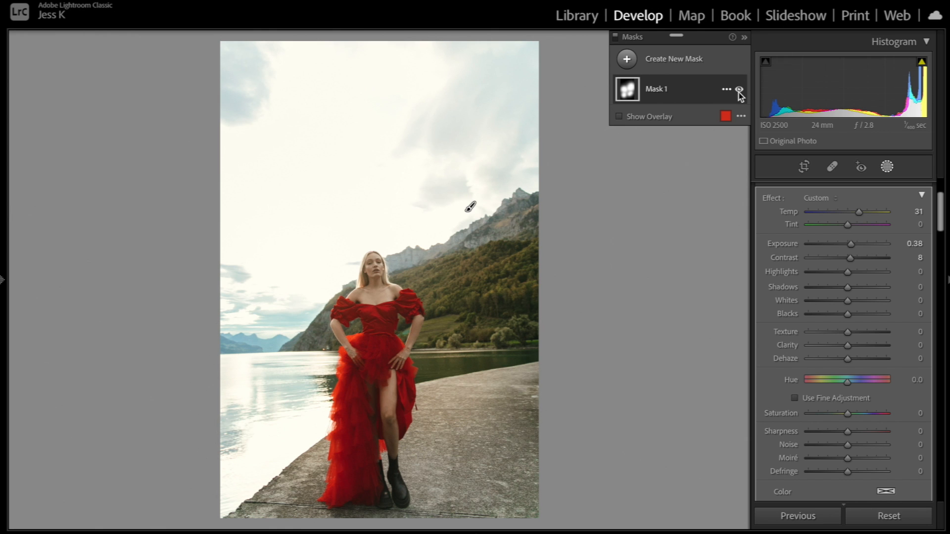
Compare the pier portrait with and without the extended brush mask, keep the mask visible and close masking.
click(739, 90)
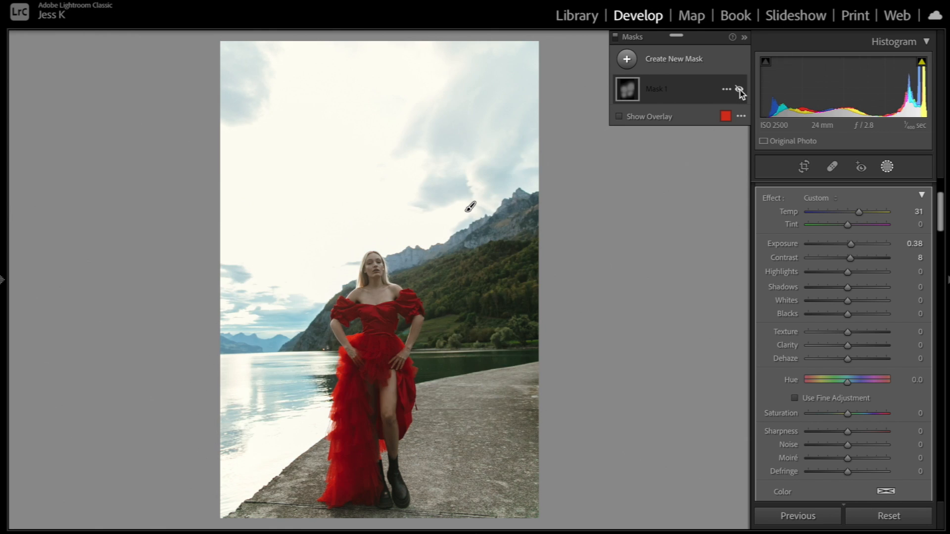
click(739, 89)
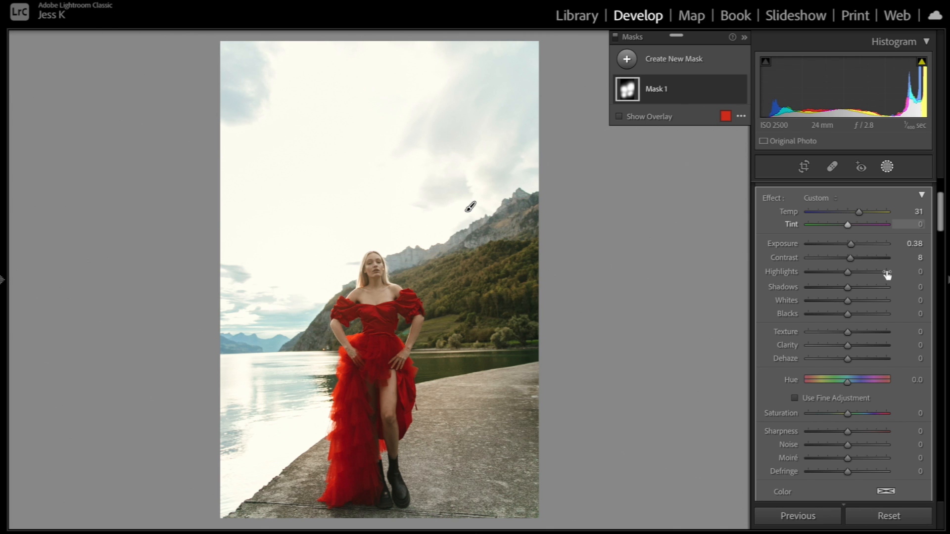
click(886, 166)
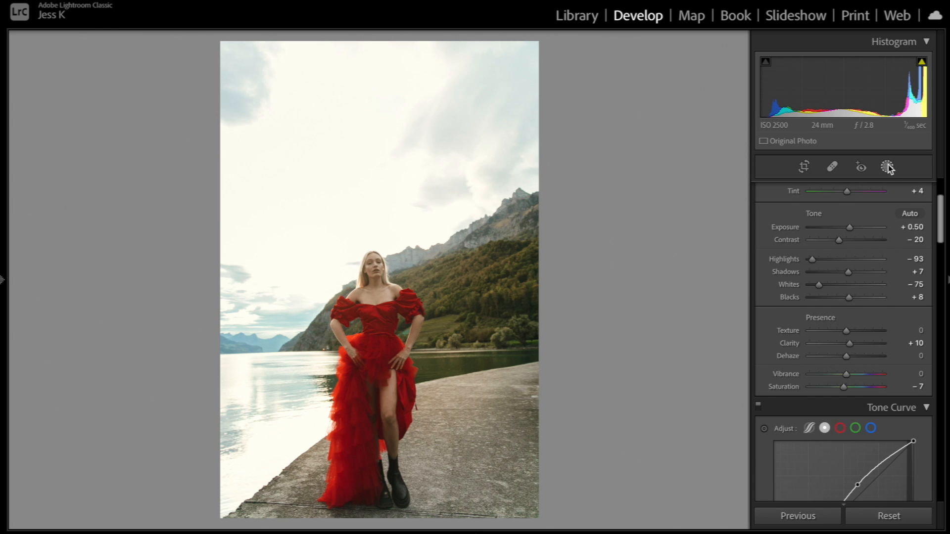
Set Exposure to +0.40, Highlights to −100 and Whites to −95, and compare the pier portrait with its unedited version.
scroll(850, 287, up, 2)
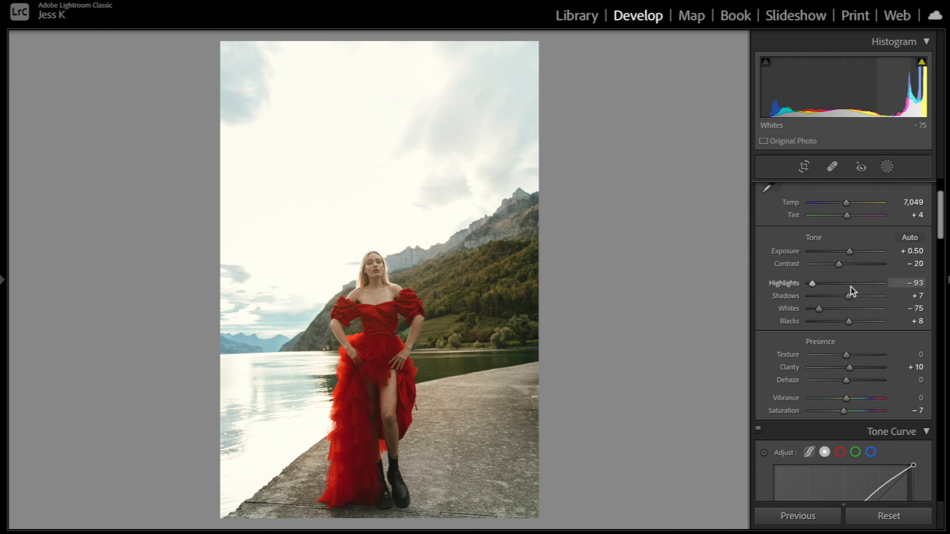
key(minus)
drag(816, 332, 803, 312)
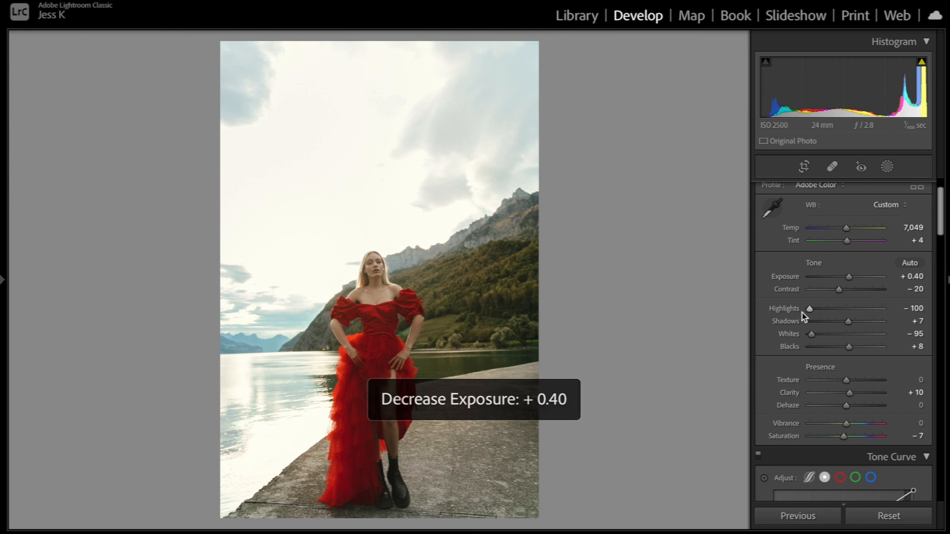
key(backslash)
key(backslash)
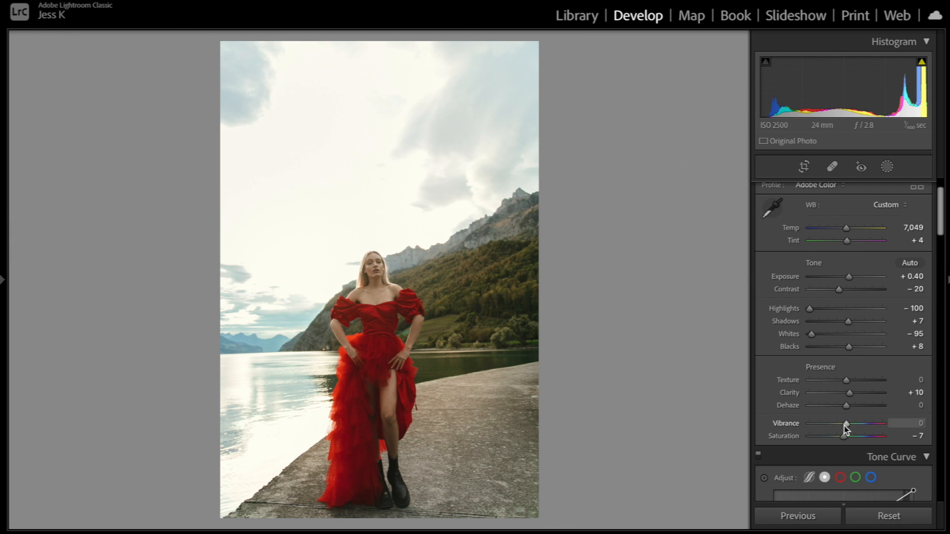
Crop the pier portrait tighter around the woman at the original aspect ratio, centring her, and compare it with the unedited version.
click(804, 167)
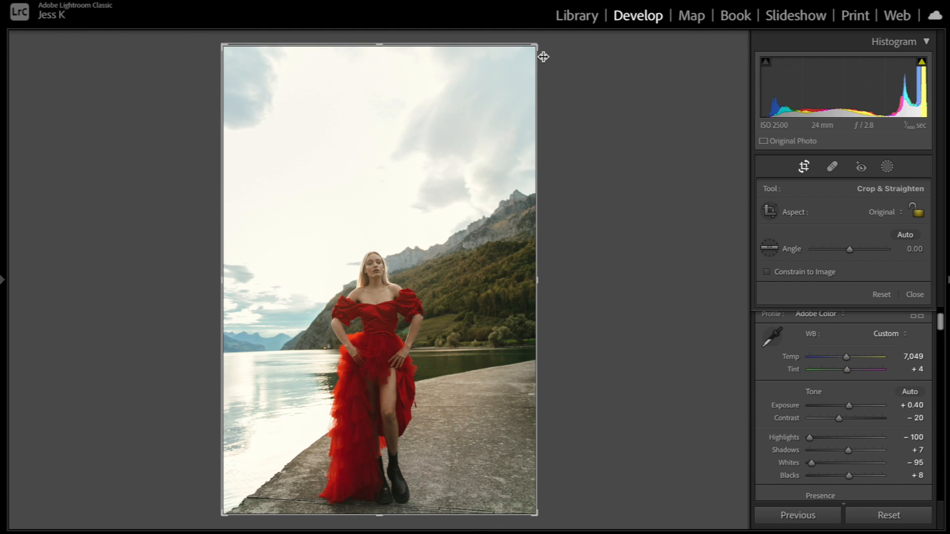
drag(535, 45, 505, 108)
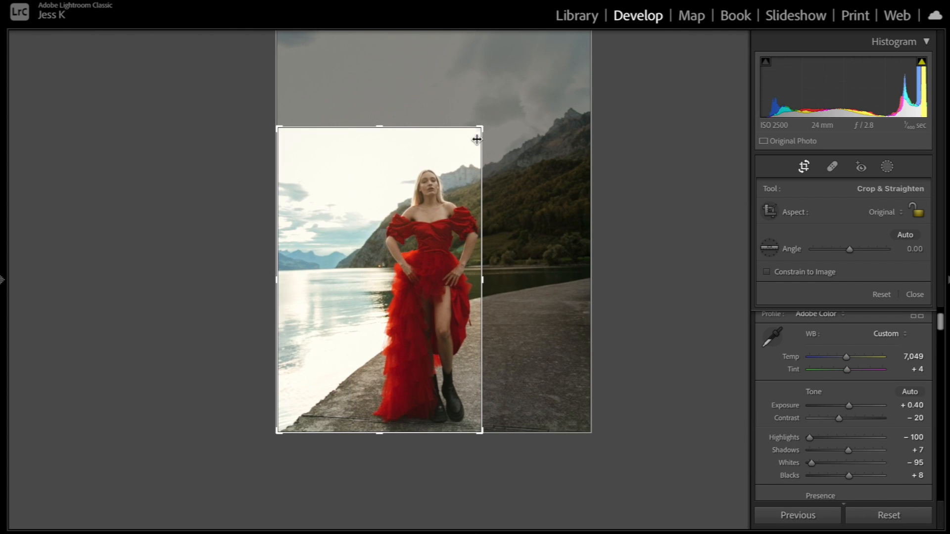
drag(423, 215, 374, 215)
key(Return)
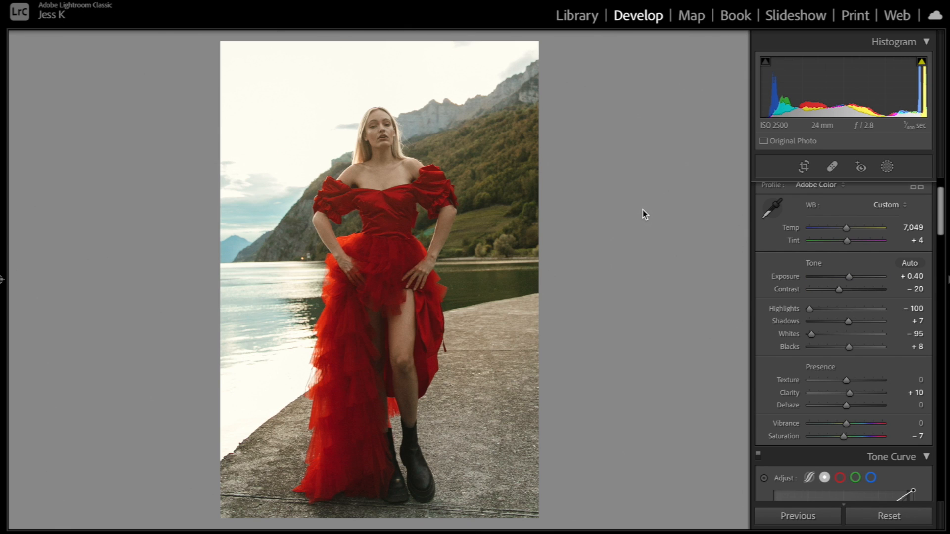
key(backslash)
key(backslash)
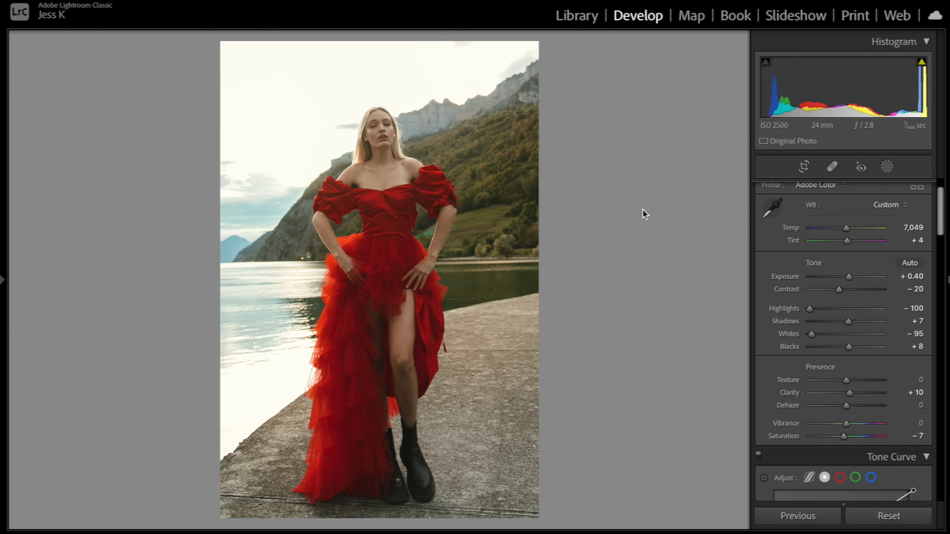